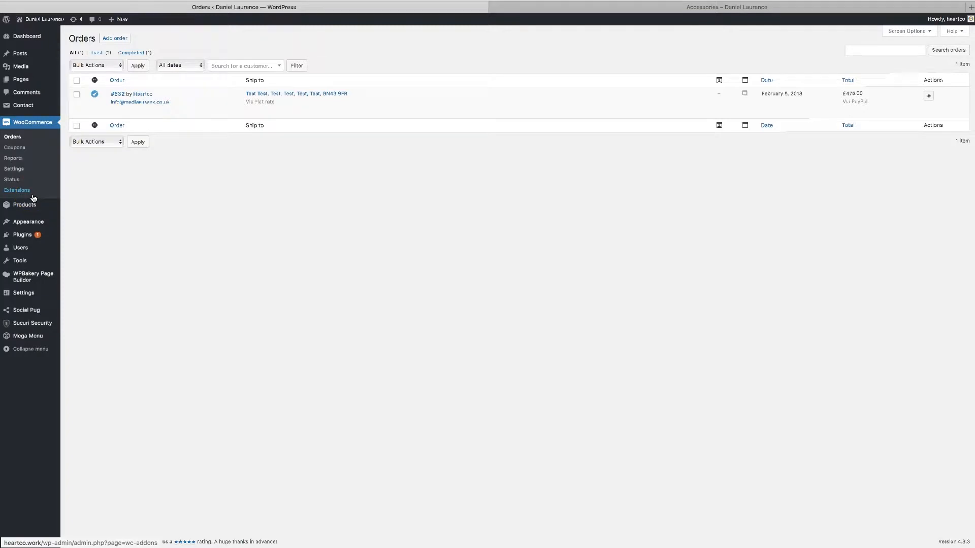
Step: View the WooCommerce coupons, then reveal the coupon code entry on the storefront's checkout page
click(65, 155)
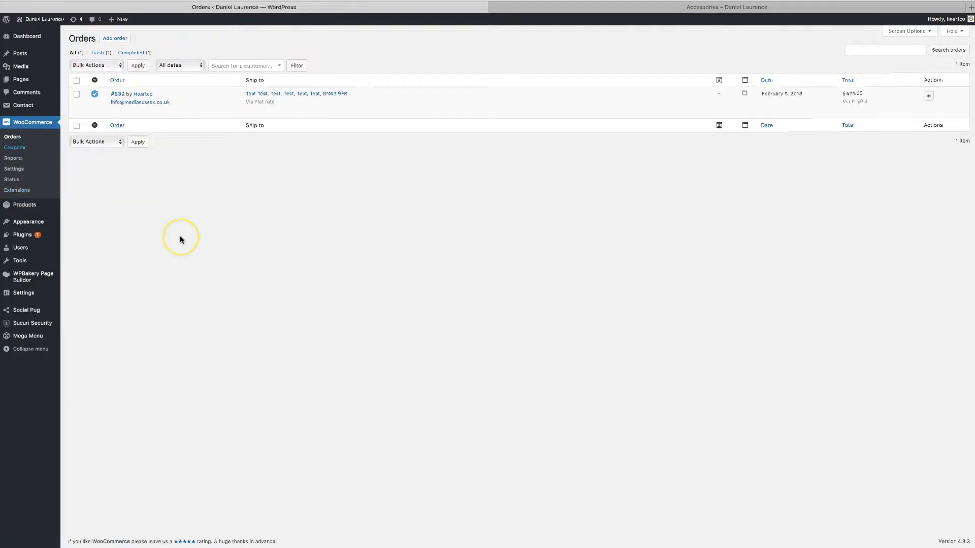
click(544, 7)
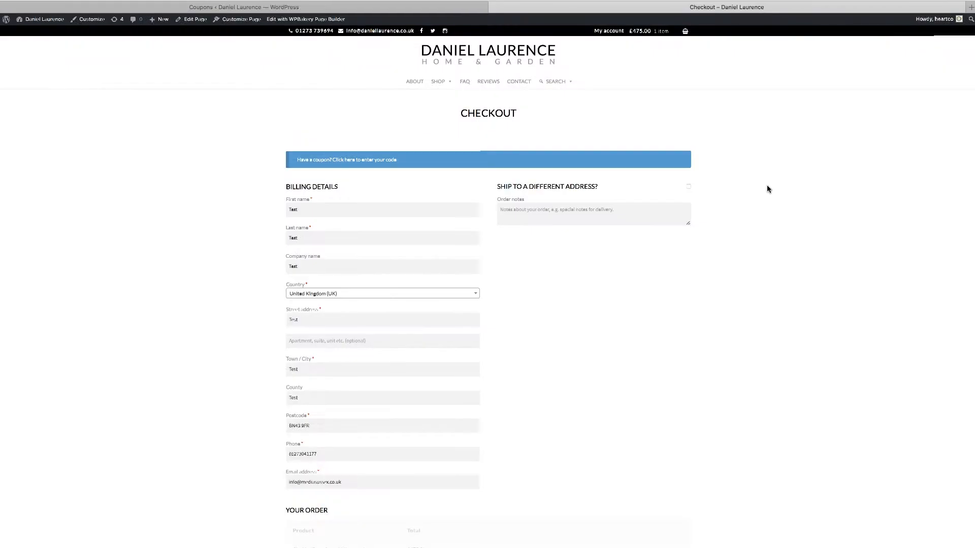
scroll(766, 189, down, 5)
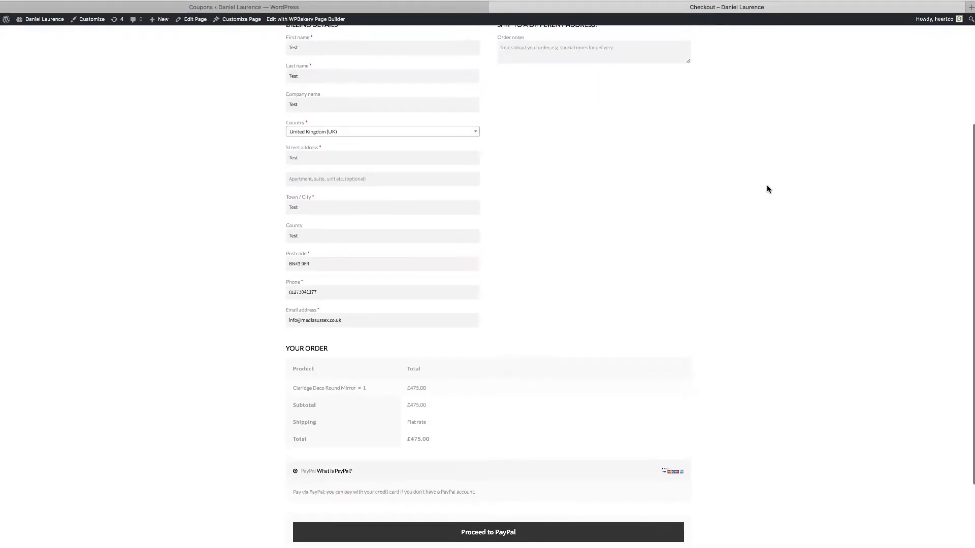
scroll(511, 412, up, 8)
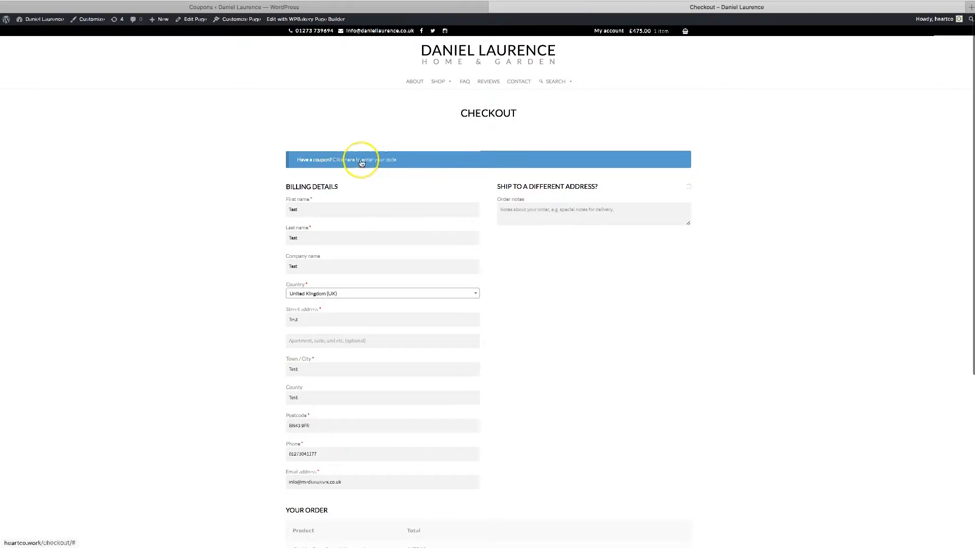
click(331, 160)
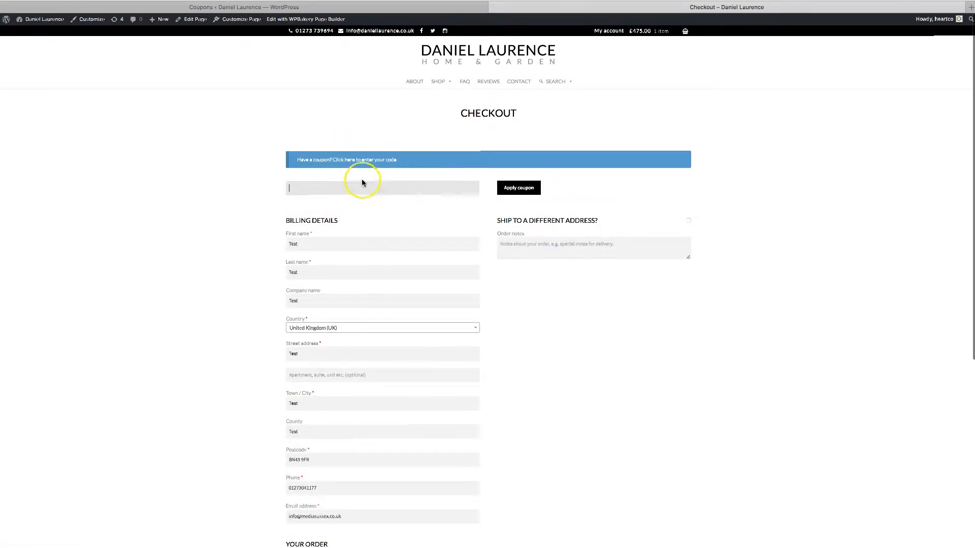
Step: Start a new WooCommerce coupon with the code 10PERCENTOFF and compare it with the checkout's coupon entry
click(376, 10)
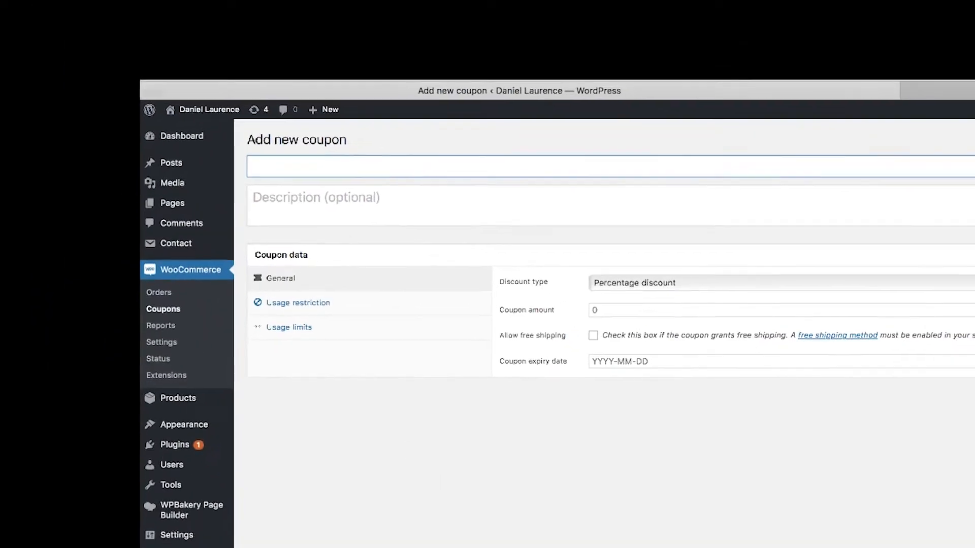
text(10PERCENTOFF)
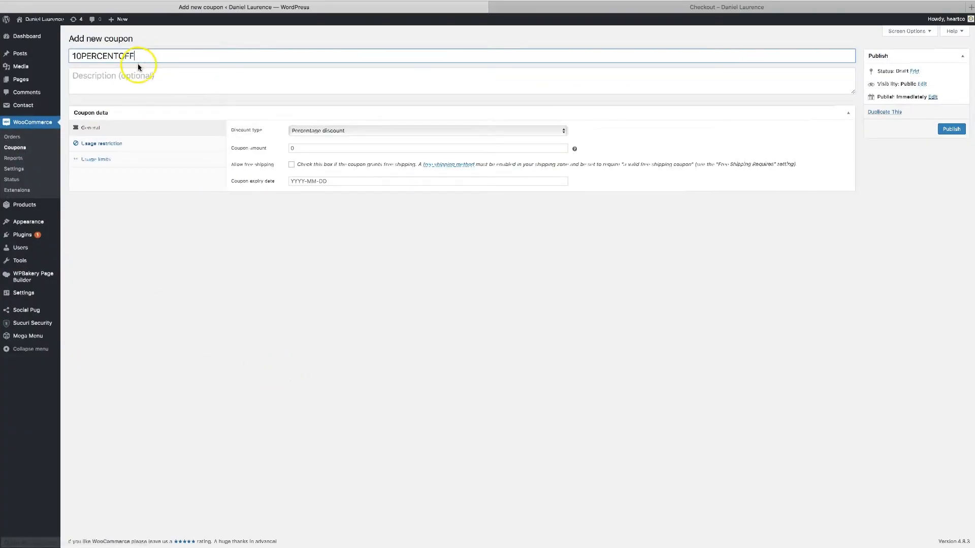
click(611, 8)
click(357, 183)
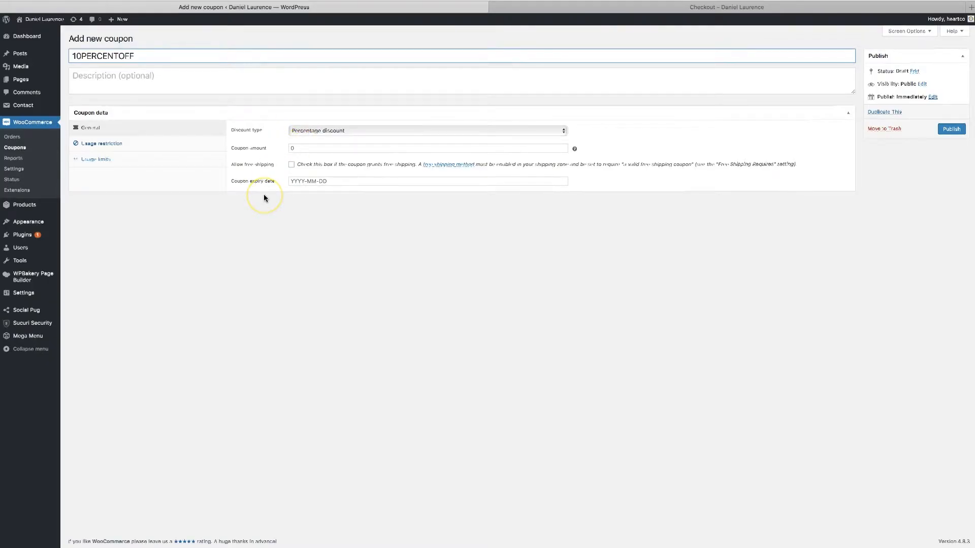
drag(134, 56, 88, 53)
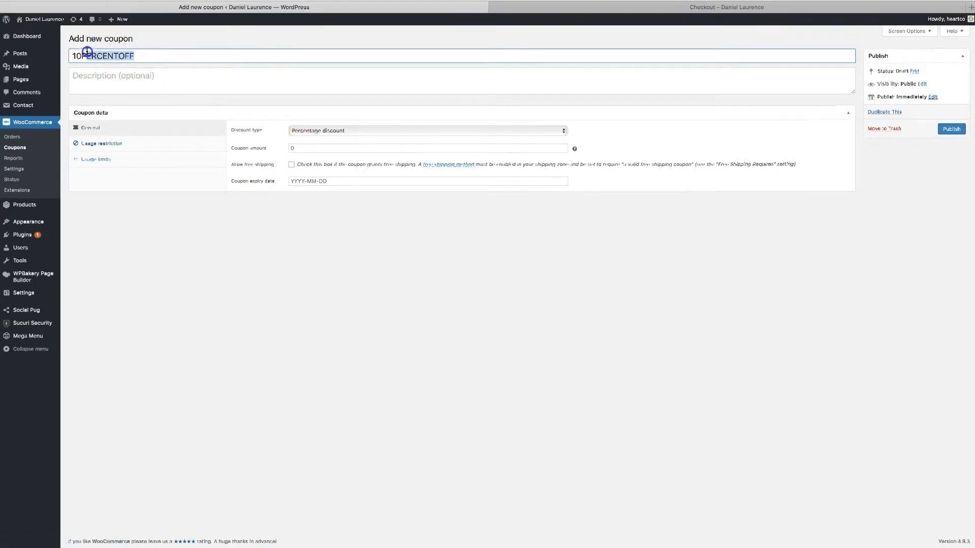
click(122, 77)
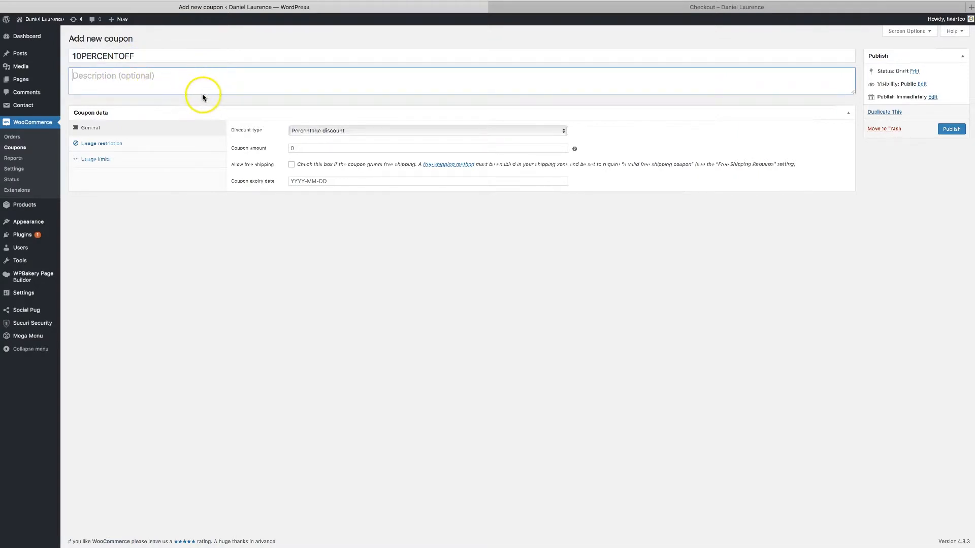
key(shift+Tab)
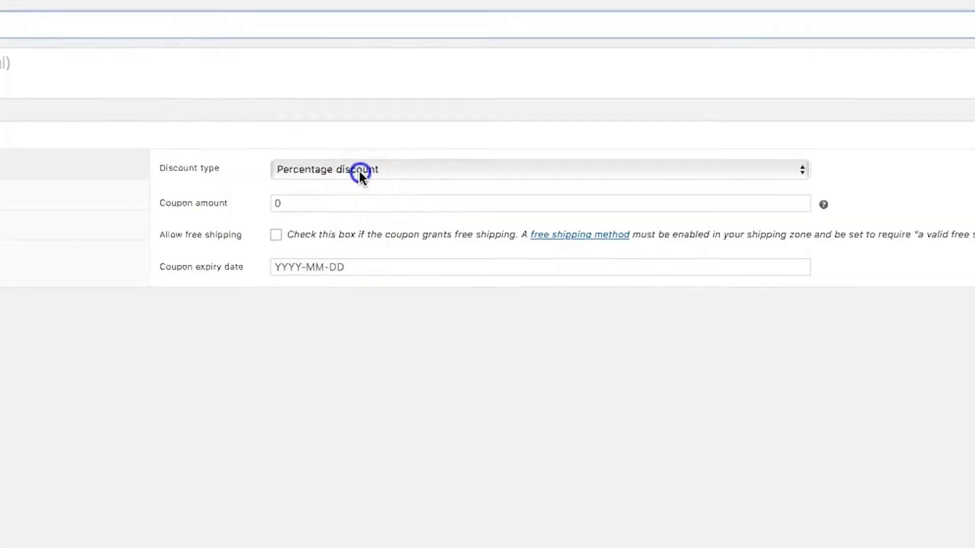
Step: Review the coupon's available discount types and its coupon amount setting
click(335, 132)
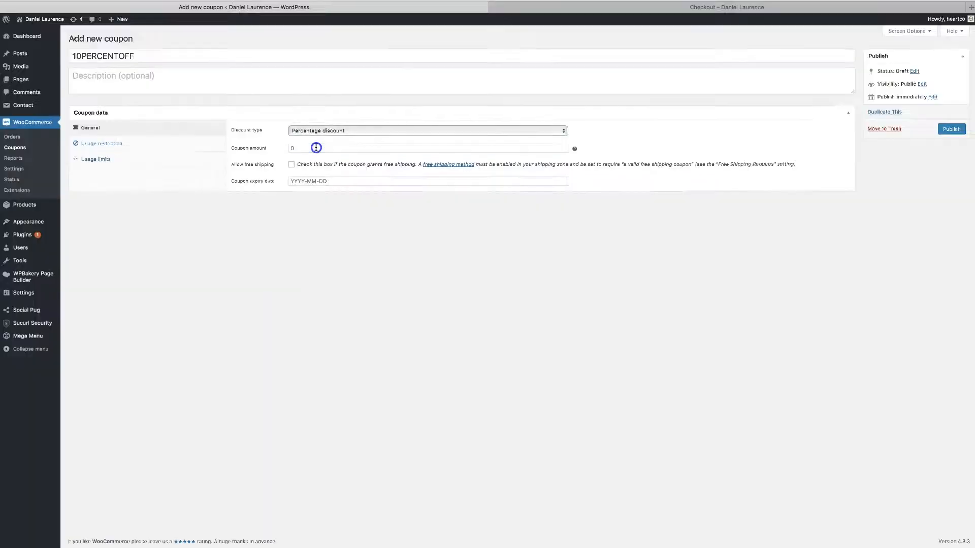
click(316, 148)
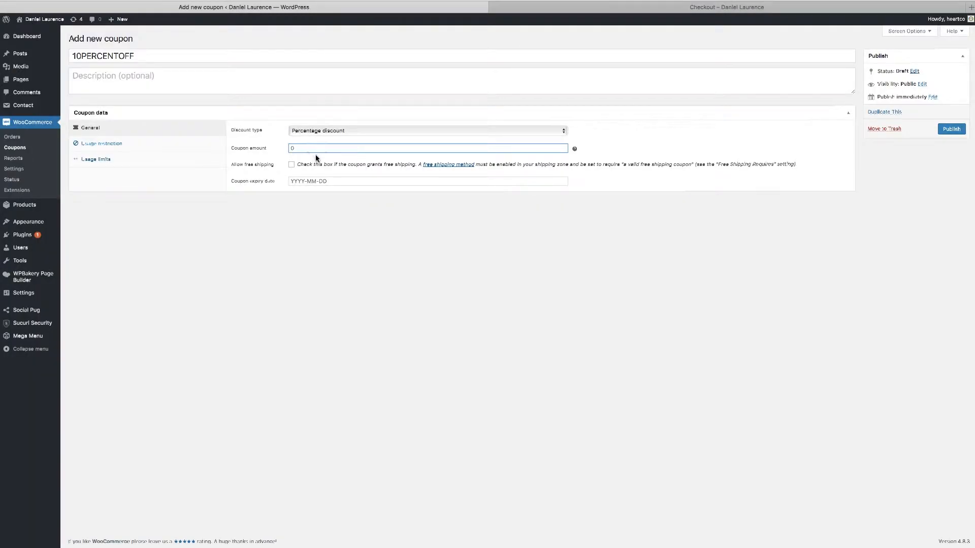
click(322, 130)
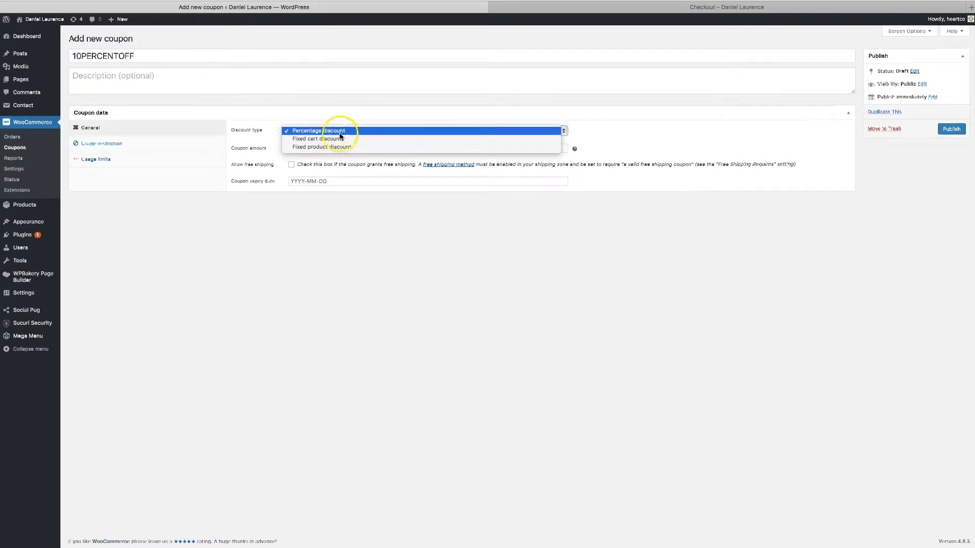
click(254, 133)
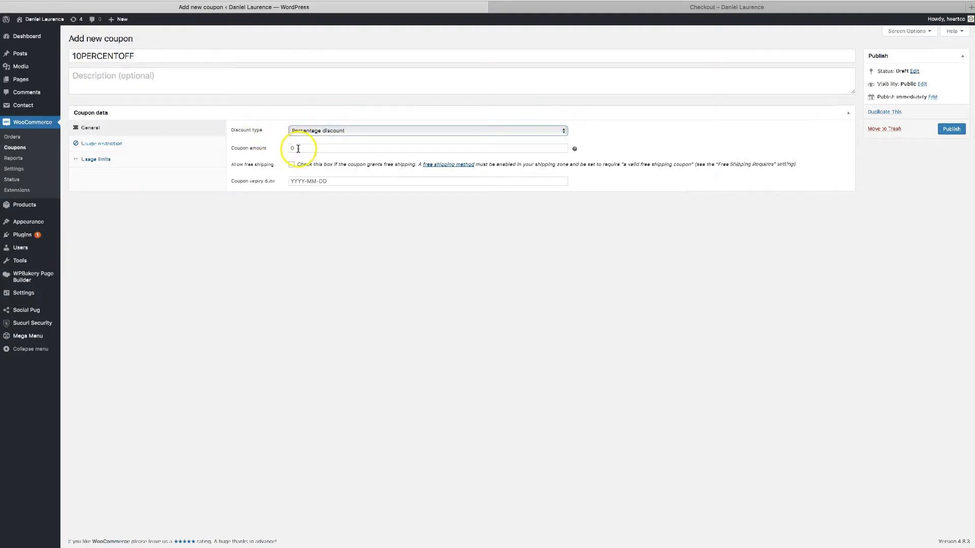
click(321, 130)
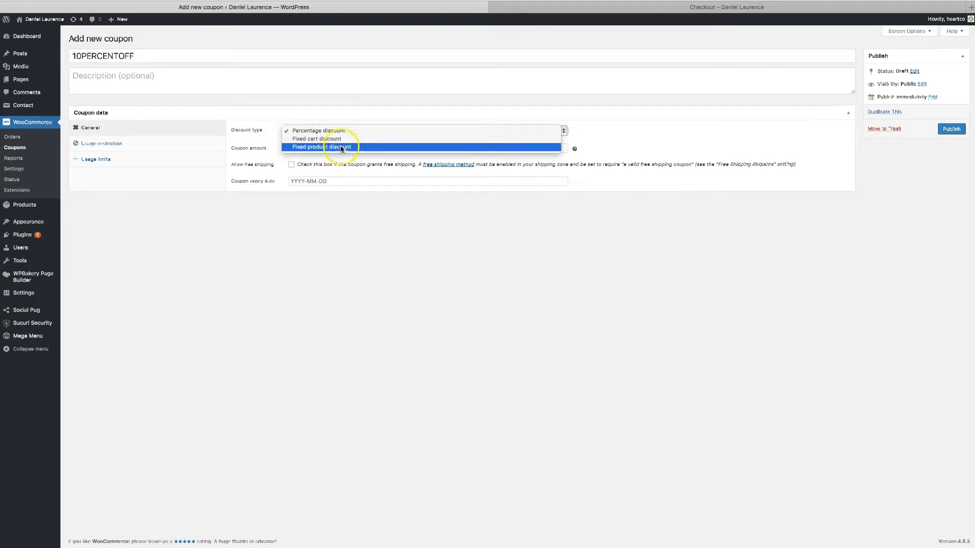
click(274, 155)
click(312, 149)
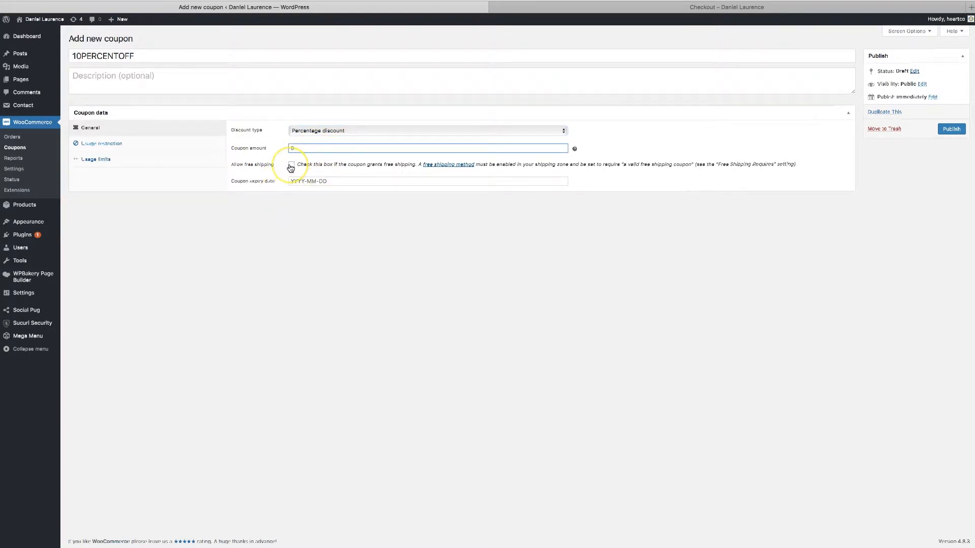
Step: Replace the coupon code with FREESHIP and allow free shipping for the coupon
drag(147, 55, 67, 52)
text(FREE SH)
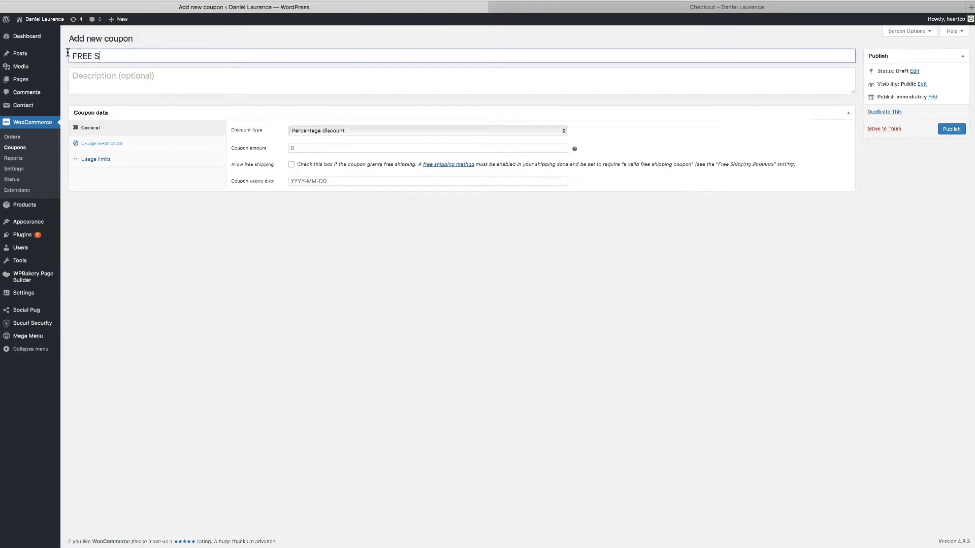
click(291, 164)
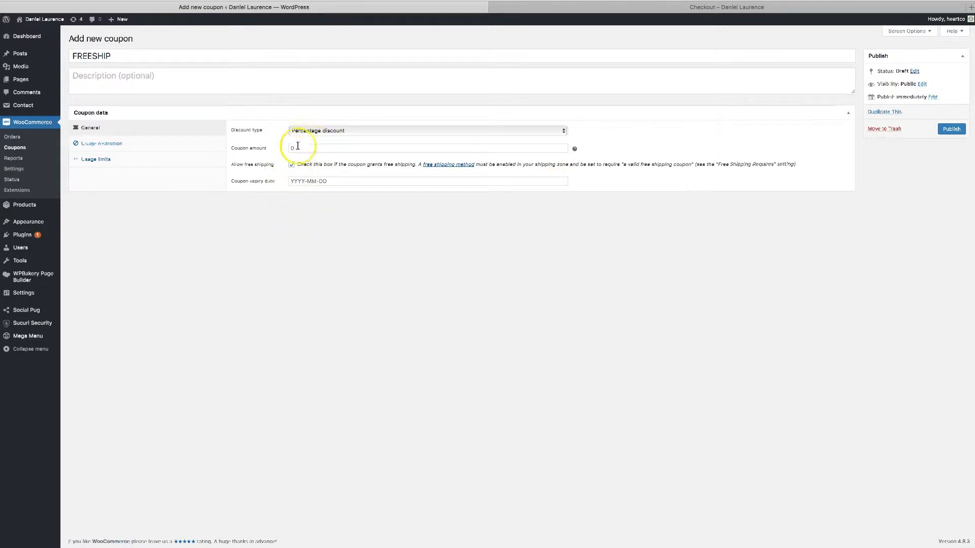
Step: Check the discount type options again and turn off free shipping for the coupon
click(307, 131)
click(273, 129)
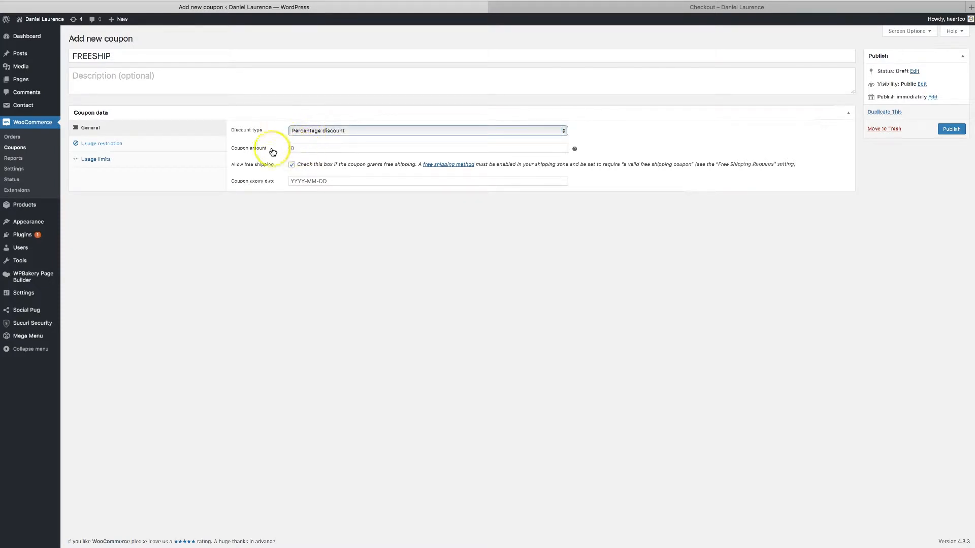
drag(275, 165, 230, 164)
click(240, 167)
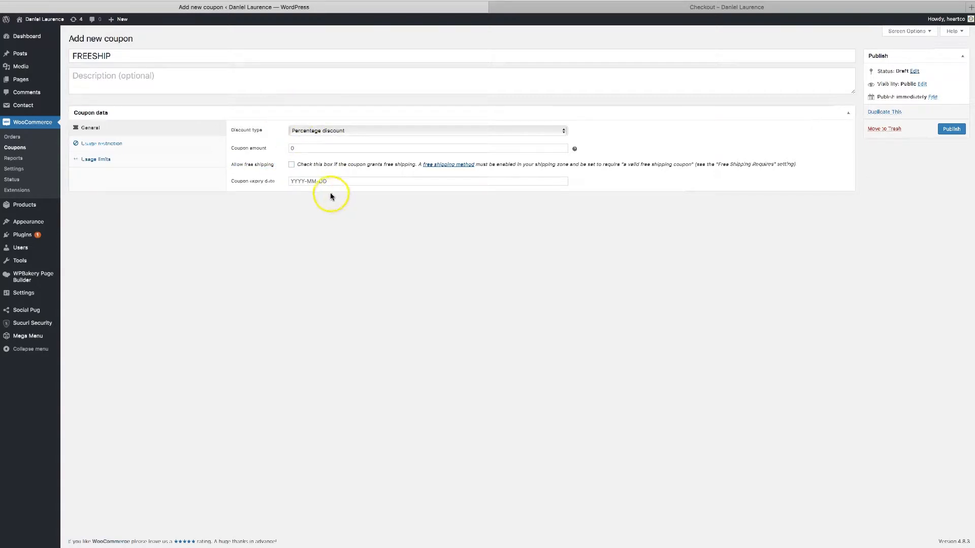
Step: Review the coupon's expiry date calendar and its usage restrictions, including the email restrictions
click(316, 181)
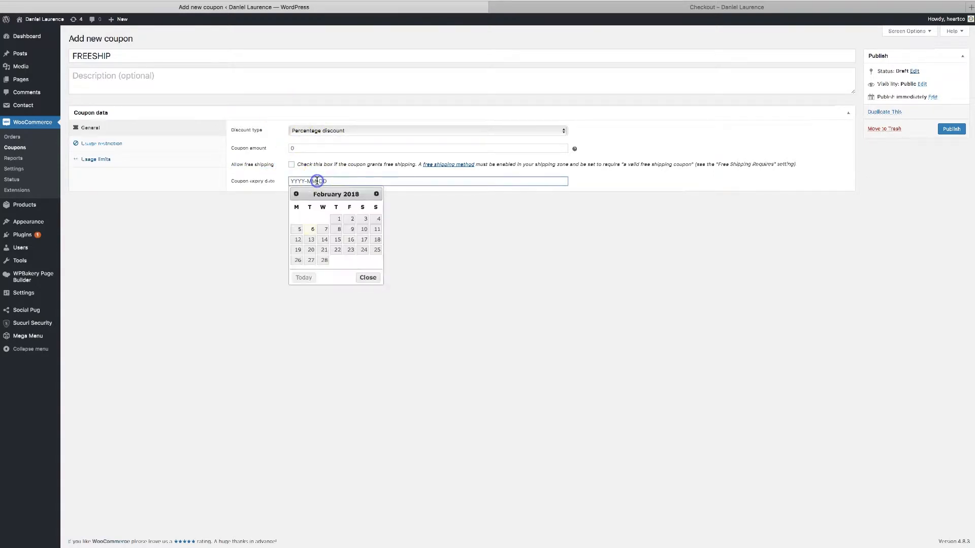
click(415, 191)
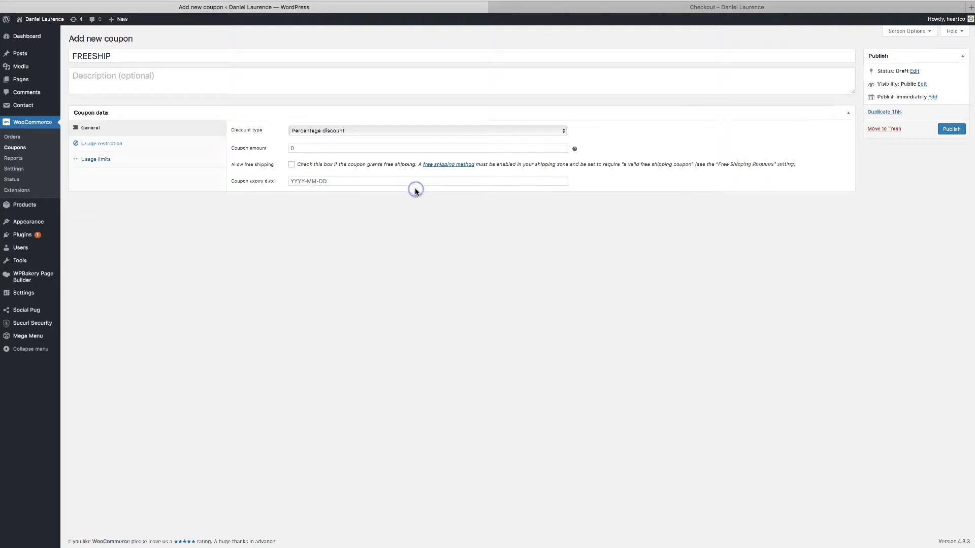
click(128, 150)
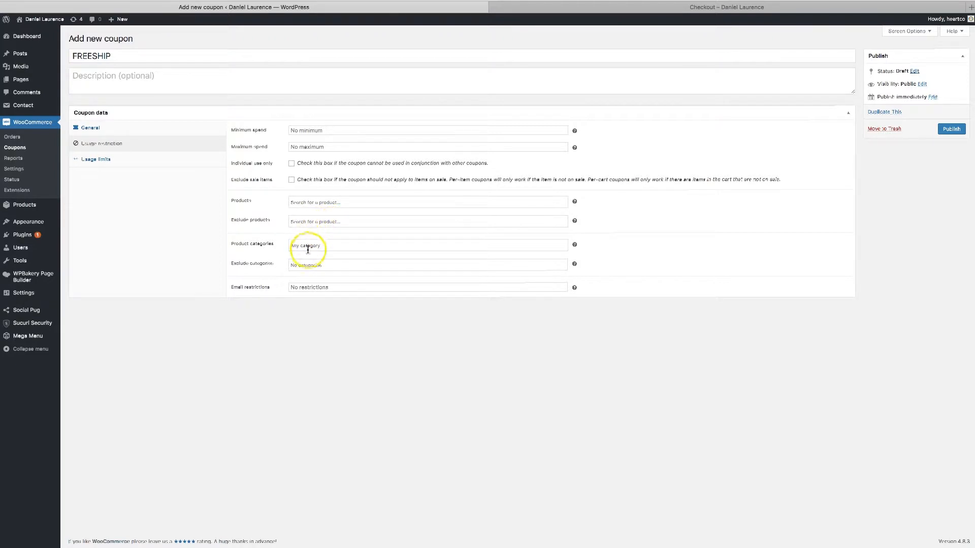
click(315, 285)
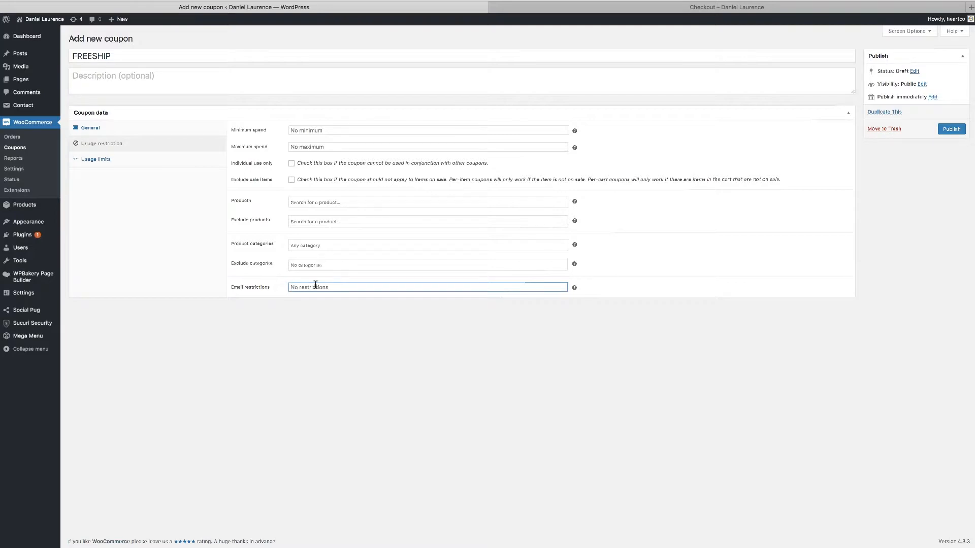
Step: Review the coupon's usage limits per coupon, per number of items and per user
click(126, 158)
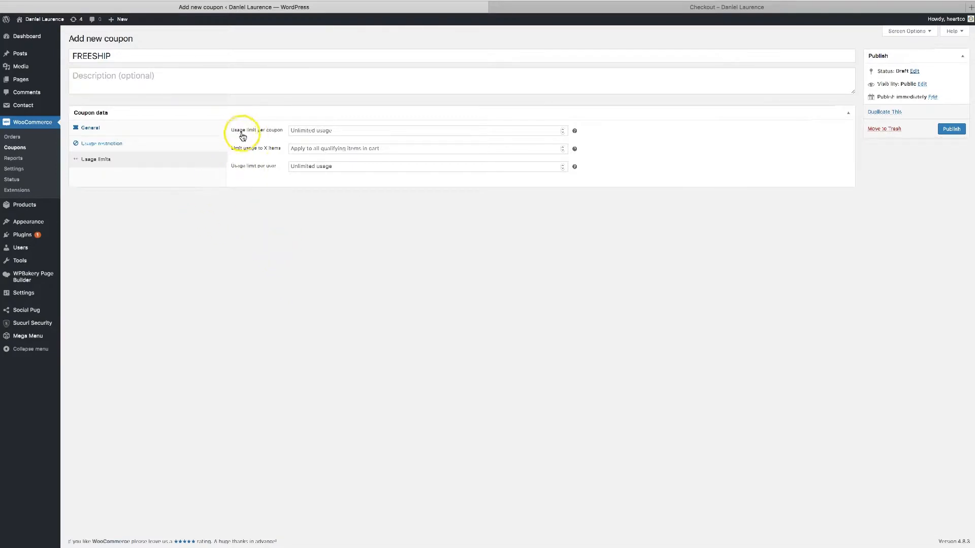
click(303, 129)
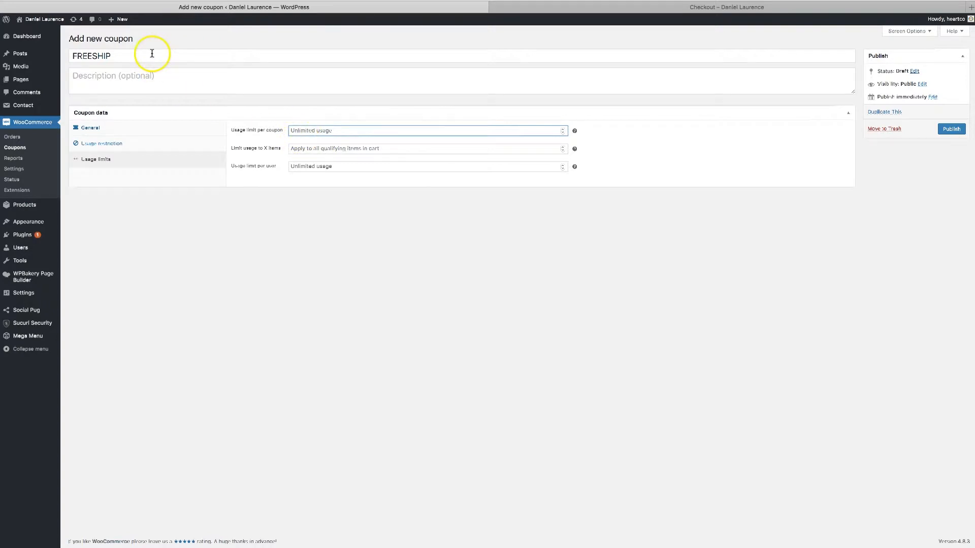
key(Tab)
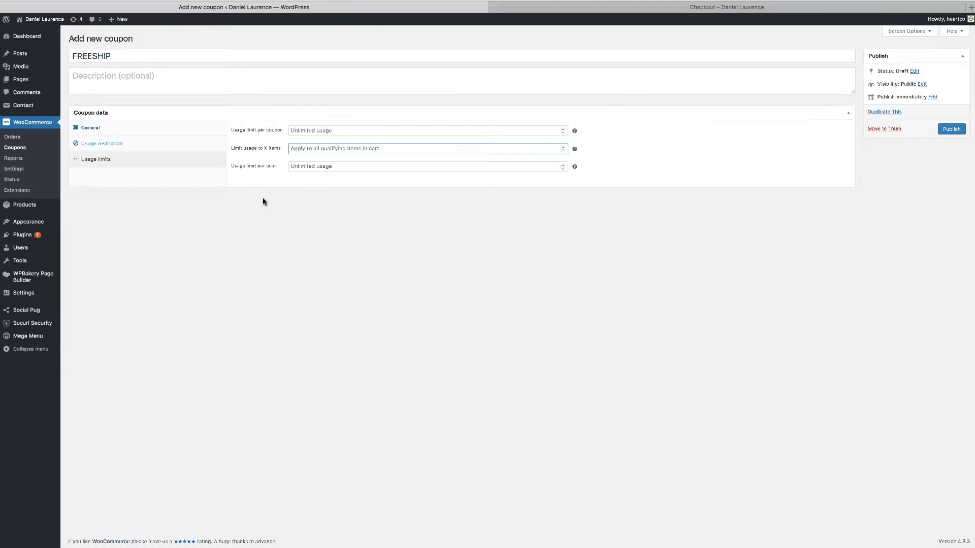
click(295, 167)
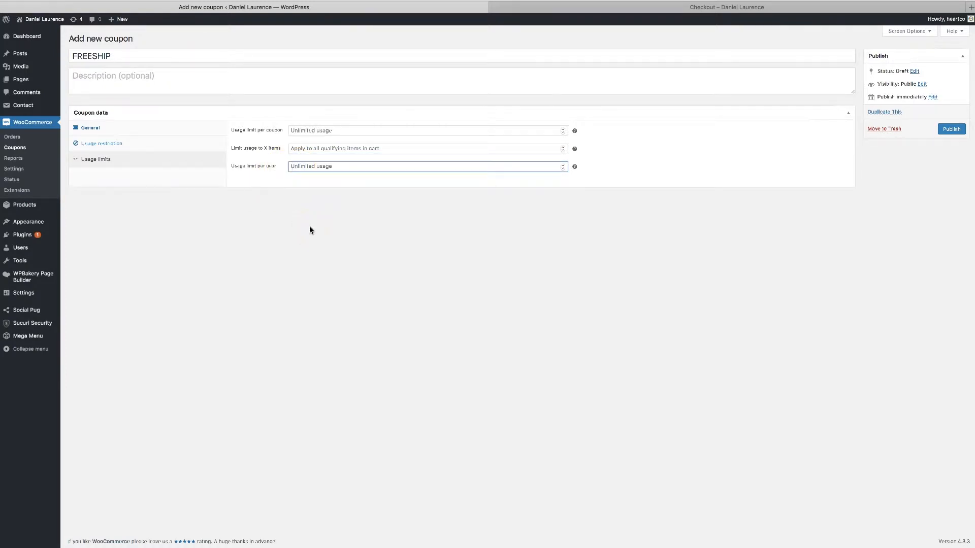
Step: View the WooCommerce order and customer reports
click(693, 131)
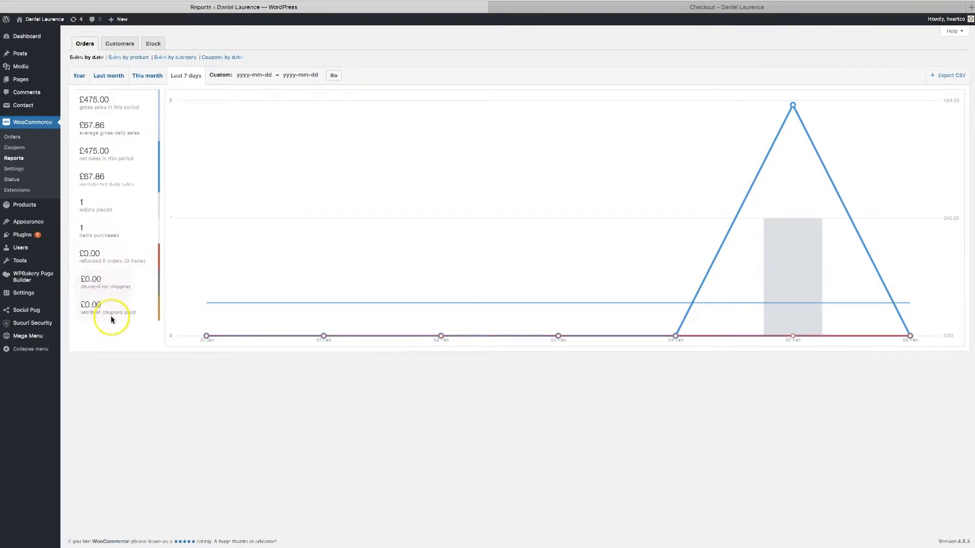
click(122, 46)
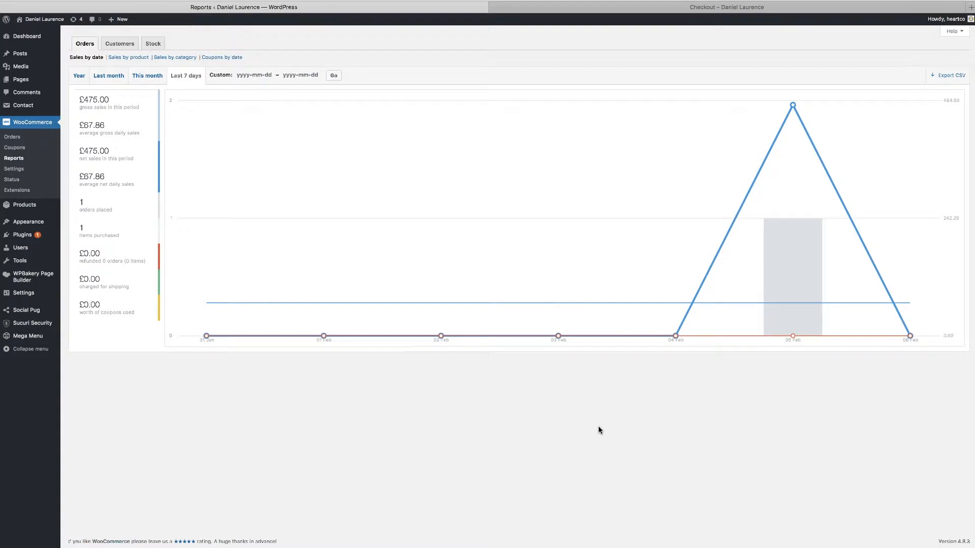
Step: Pass through the WooCommerce settings and examine the system status report, including its server environment and database sections
click(15, 174)
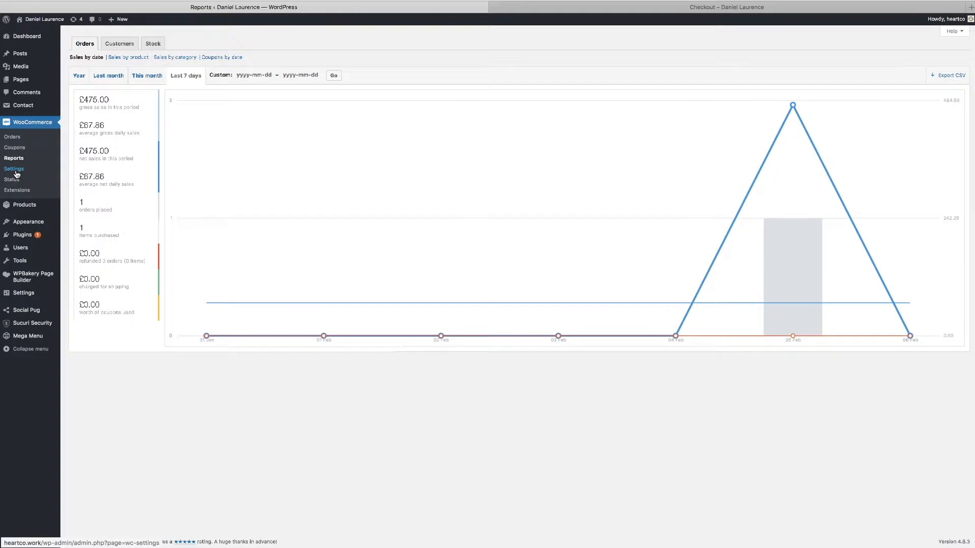
click(13, 170)
click(12, 180)
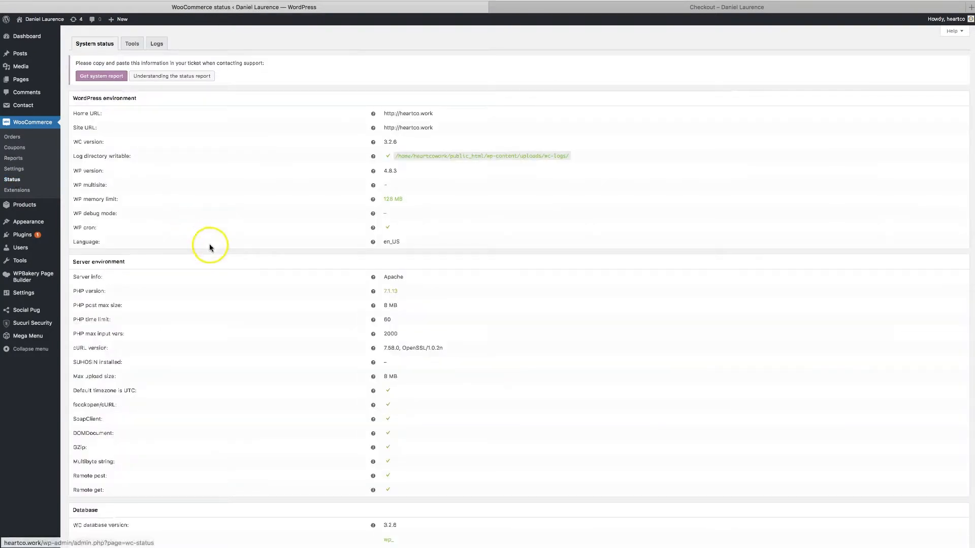
scroll(172, 272, down, 1)
scroll(173, 274, down, 15)
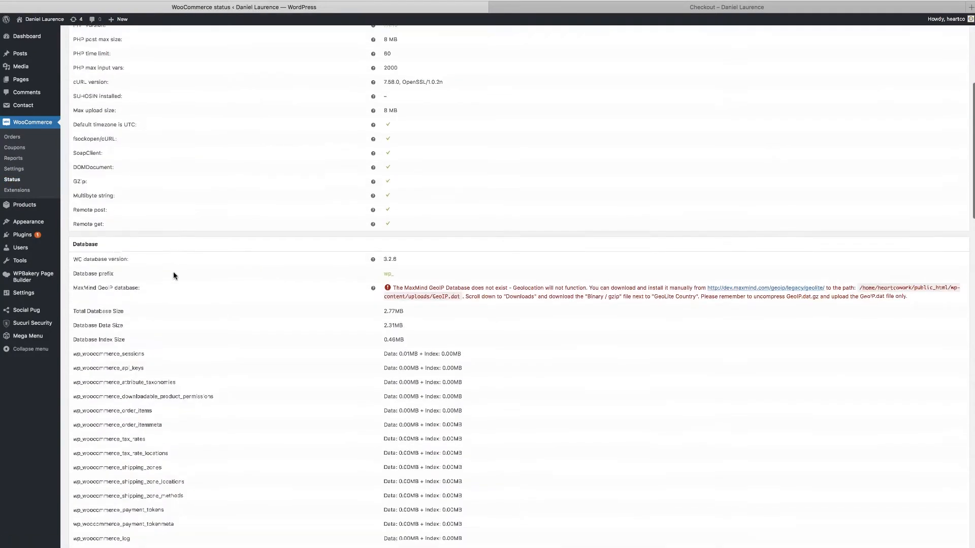
scroll(173, 276, down, 10)
scroll(173, 276, up, 20)
scroll(173, 270, down, 15)
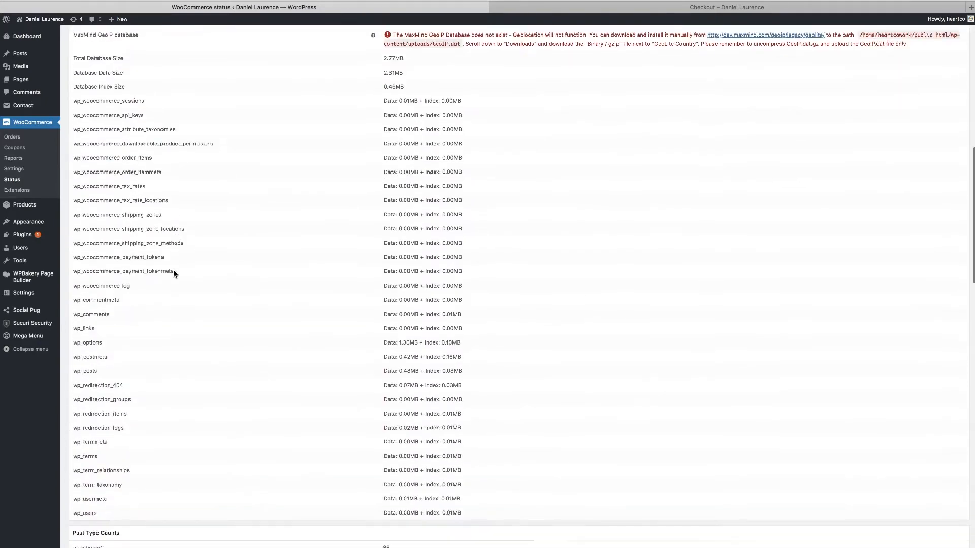
Step: Examine the rest of the system status report, including its security, active plugins, settings, WC pages and theme sections
scroll(173, 269, down, 10)
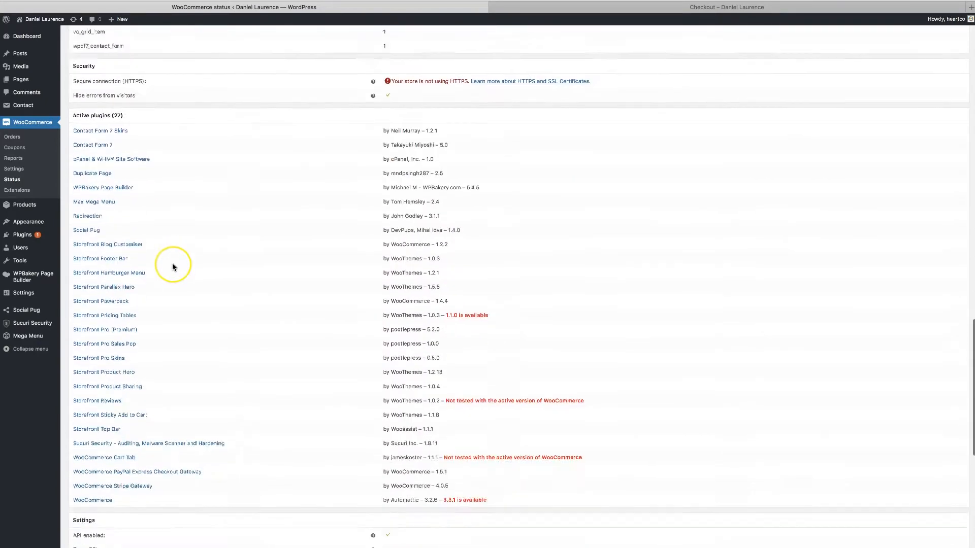
scroll(172, 263, down, 3)
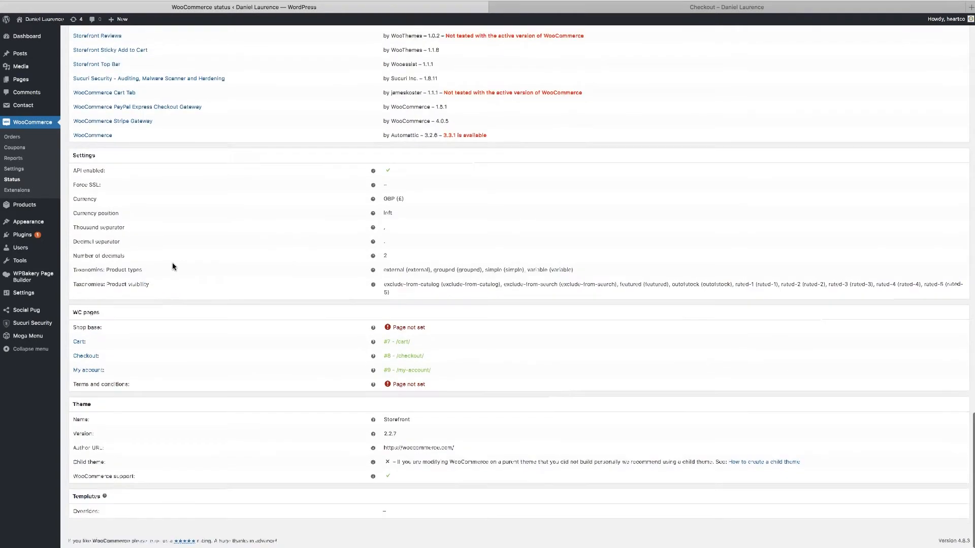
scroll(172, 203, up, 20)
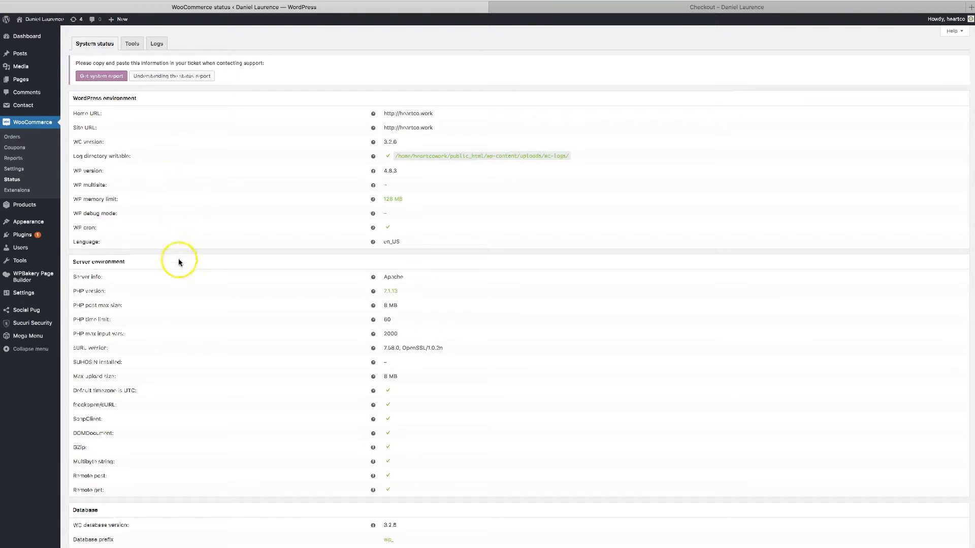
scroll(186, 319, down, 5)
scroll(187, 323, down, 6)
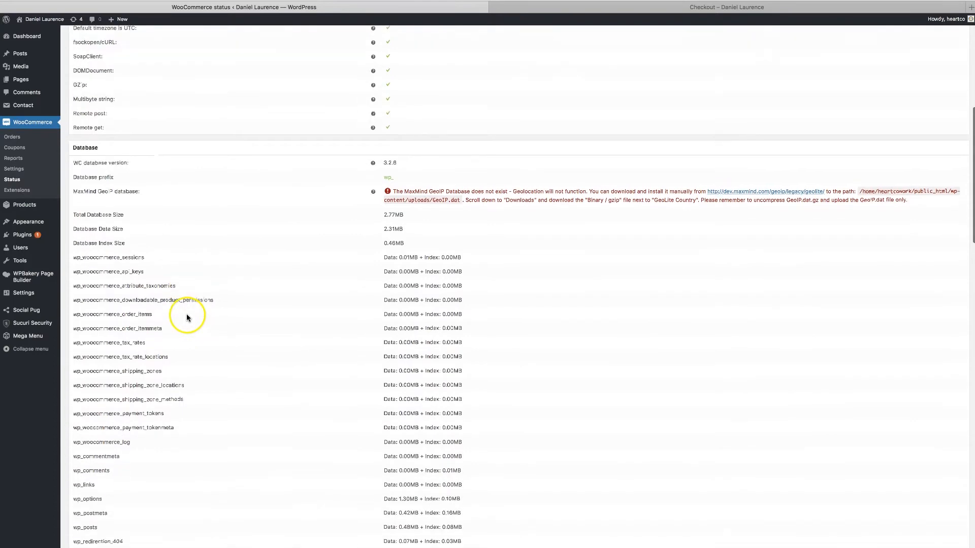
scroll(176, 243, down, 10)
scroll(176, 242, up, 15)
scroll(174, 243, up, 4)
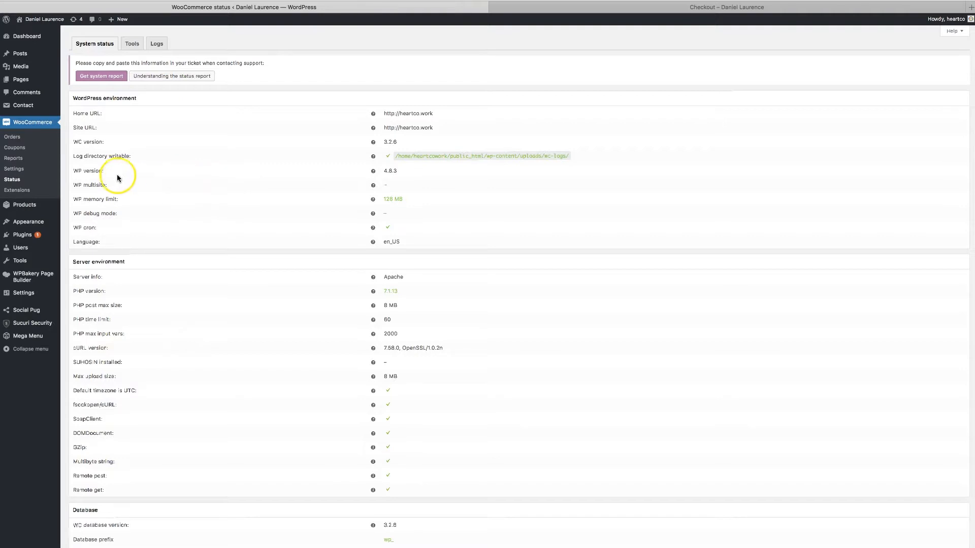
drag(84, 112, 642, 381)
click(355, 248)
scroll(330, 274, down, 1)
click(306, 303)
Step: Open the WooCommerce extensions catalogue and browse the featured extensions for store features, reporting, the official theme and promotion
click(20, 191)
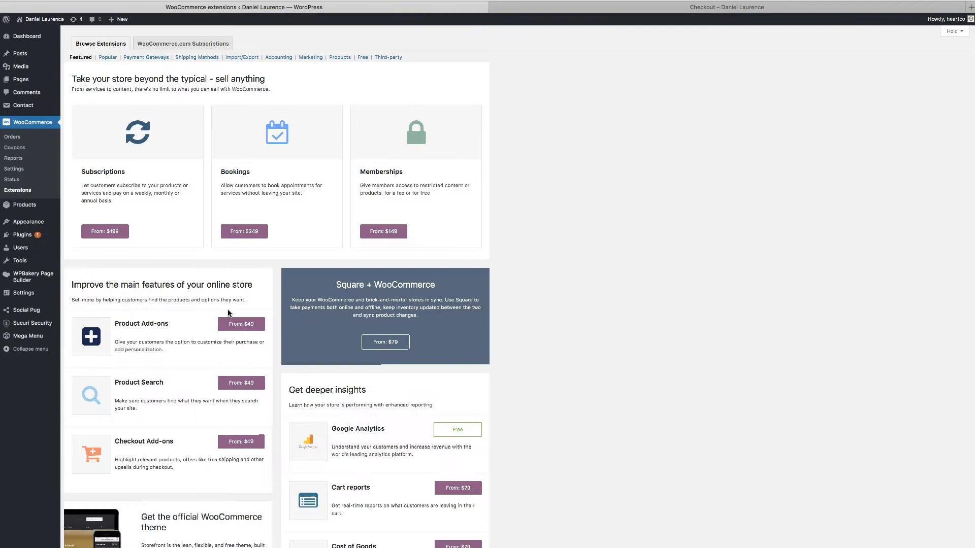
scroll(249, 401, down, 5)
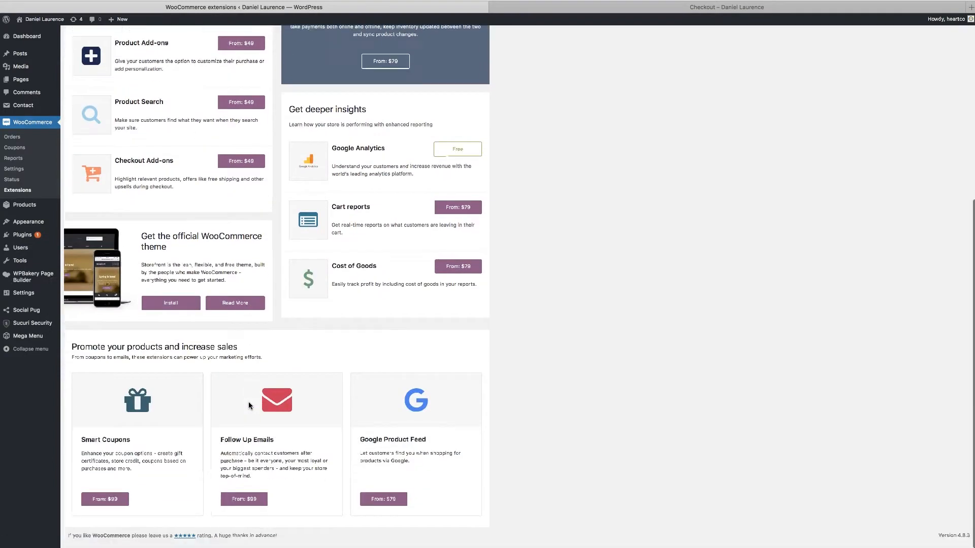
scroll(248, 401, up, 5)
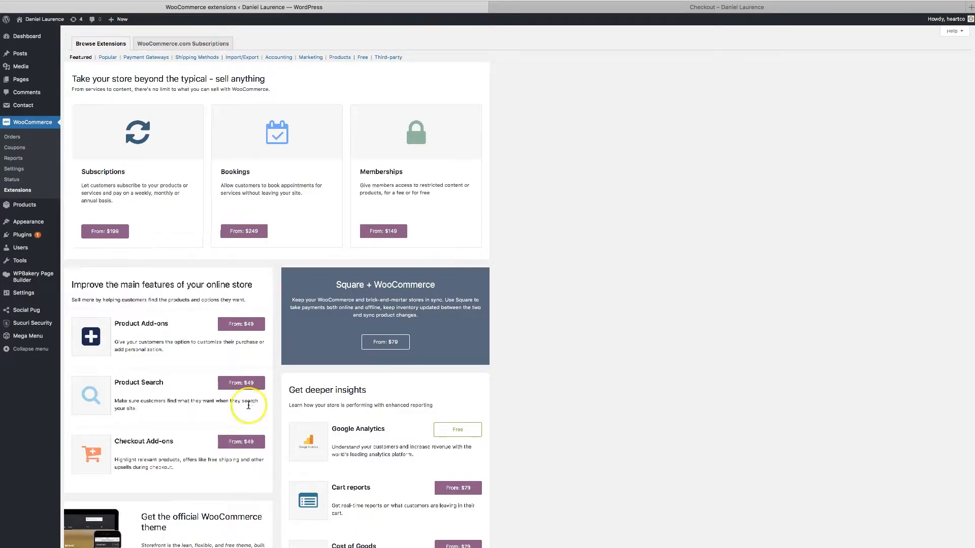
scroll(249, 401, down, 1)
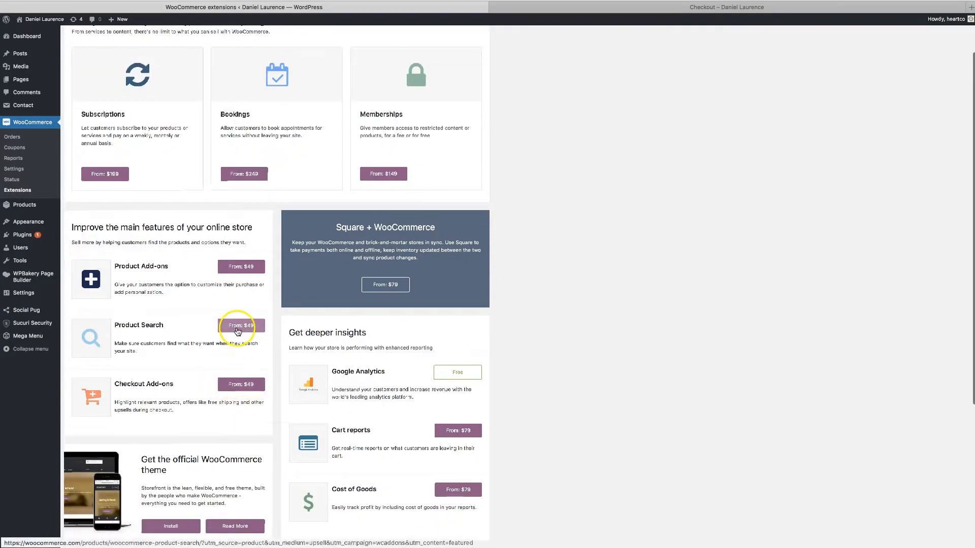
scroll(244, 359, down, 3)
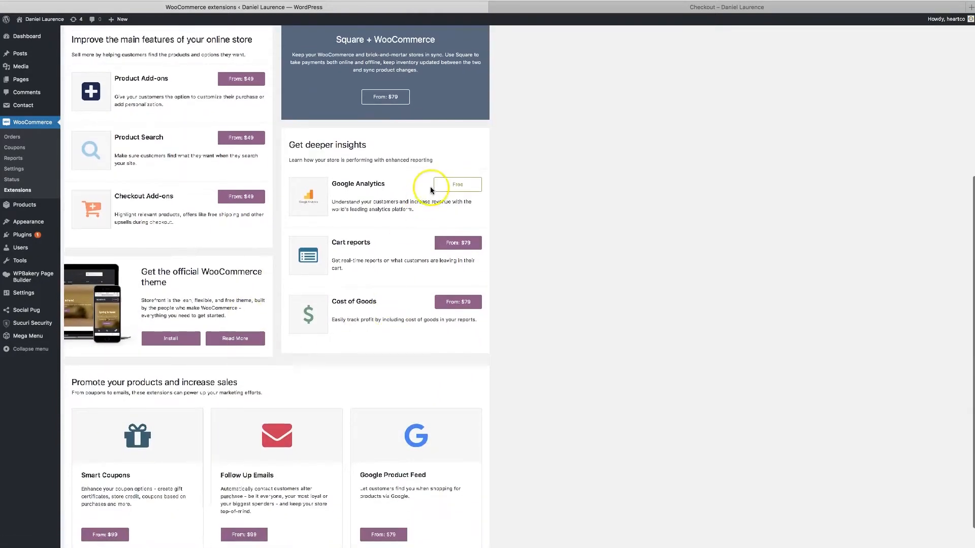
scroll(371, 268, down, 1)
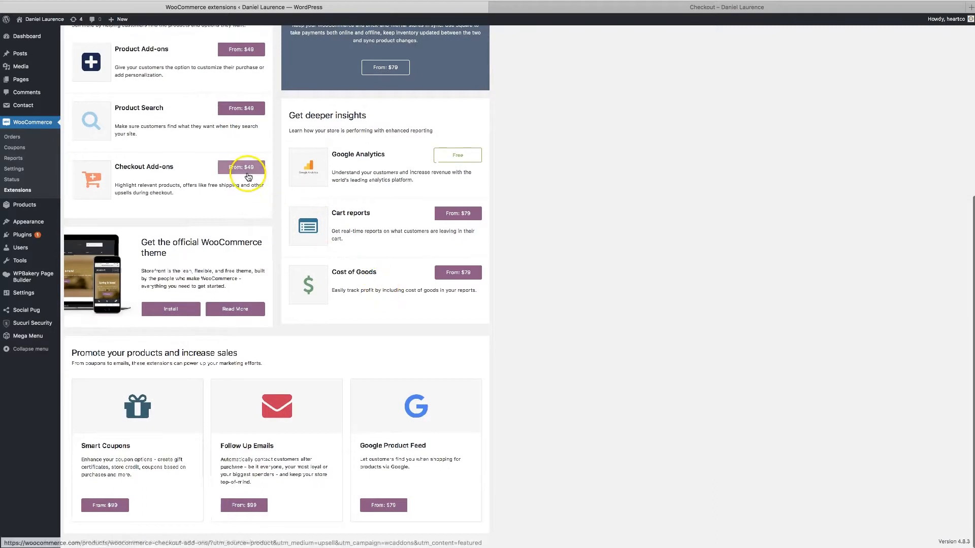
scroll(258, 223, up, 3)
scroll(259, 229, up, 2)
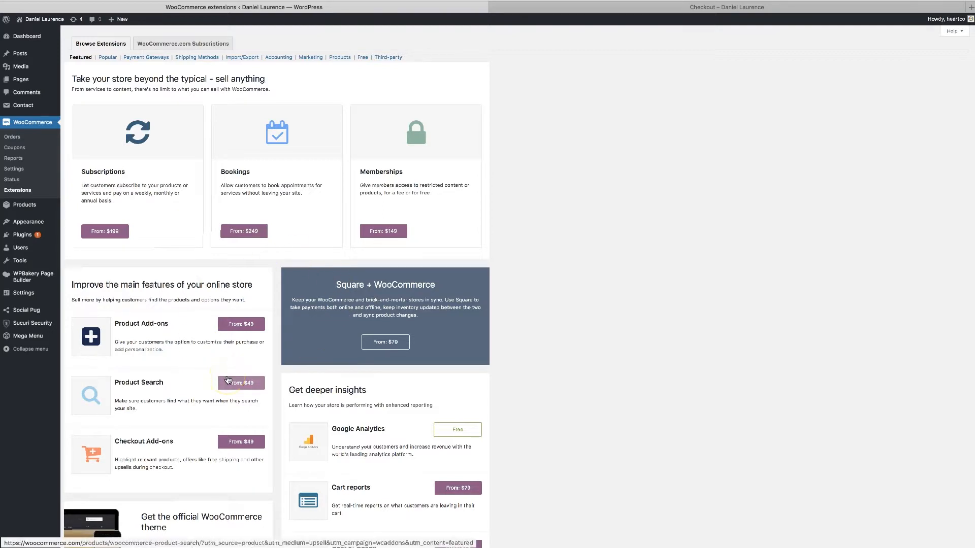
scroll(228, 380, down, 1)
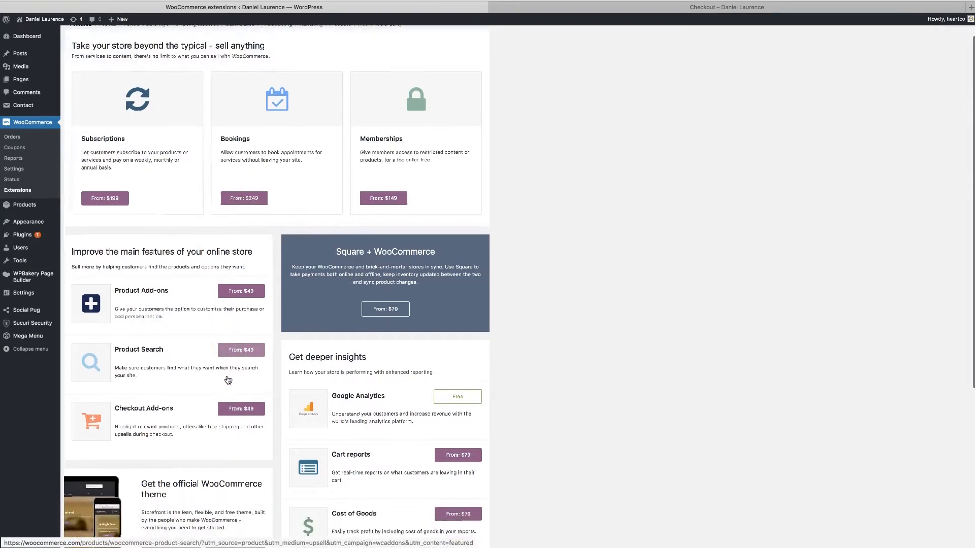
scroll(228, 381, up, 1)
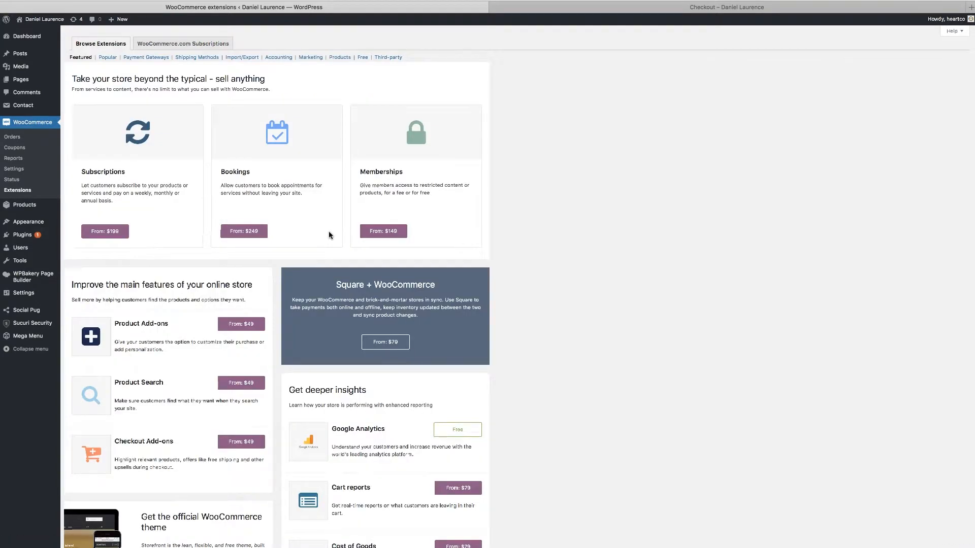
scroll(310, 296, down, 5)
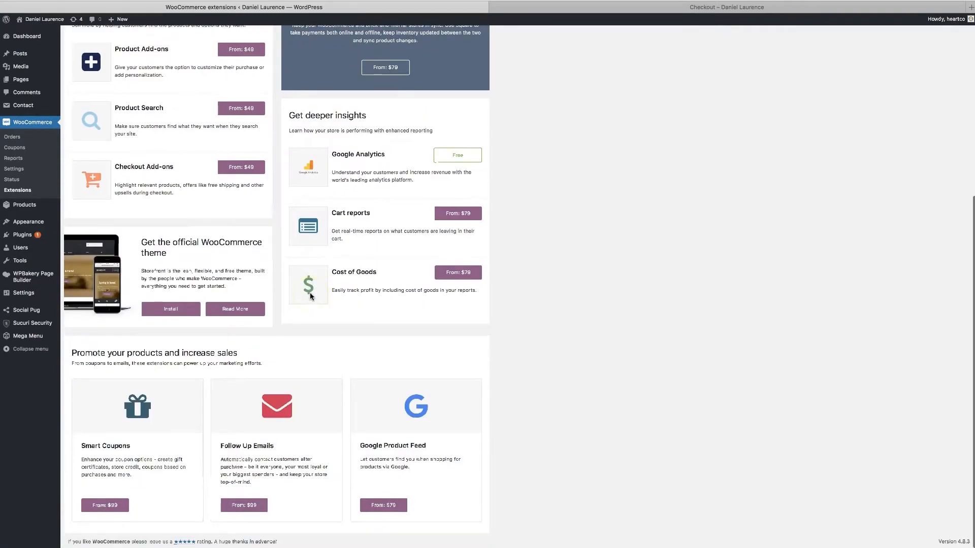
scroll(309, 296, up, 5)
scroll(309, 344, up, 2)
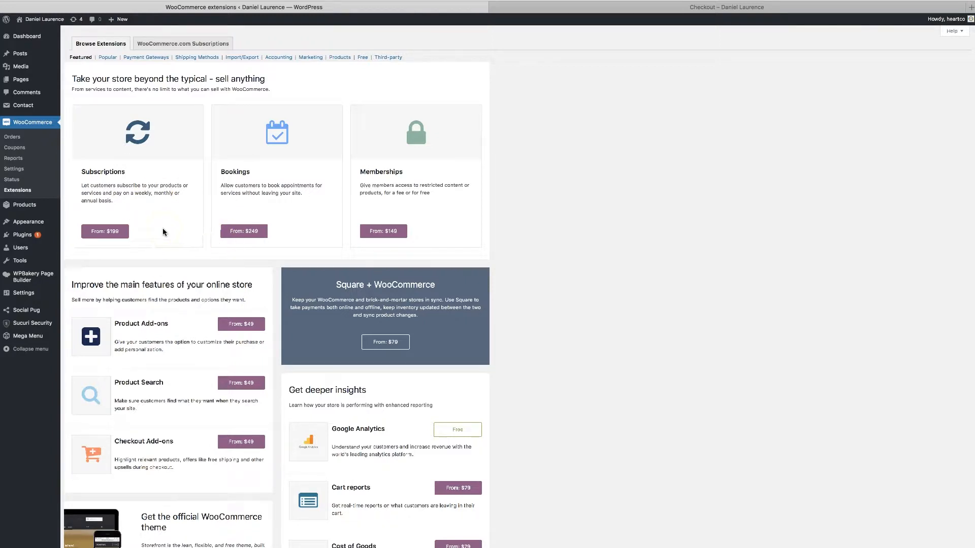
Step: Go from the WooCommerce general settings to the Customizer's WooCommerce section and view its product image cropping options
click(22, 170)
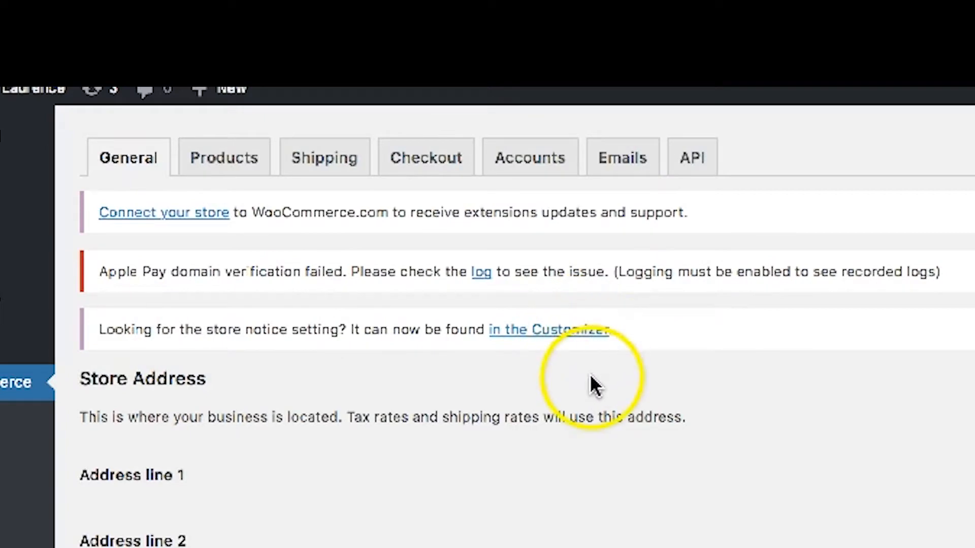
mouse_move(161, 323)
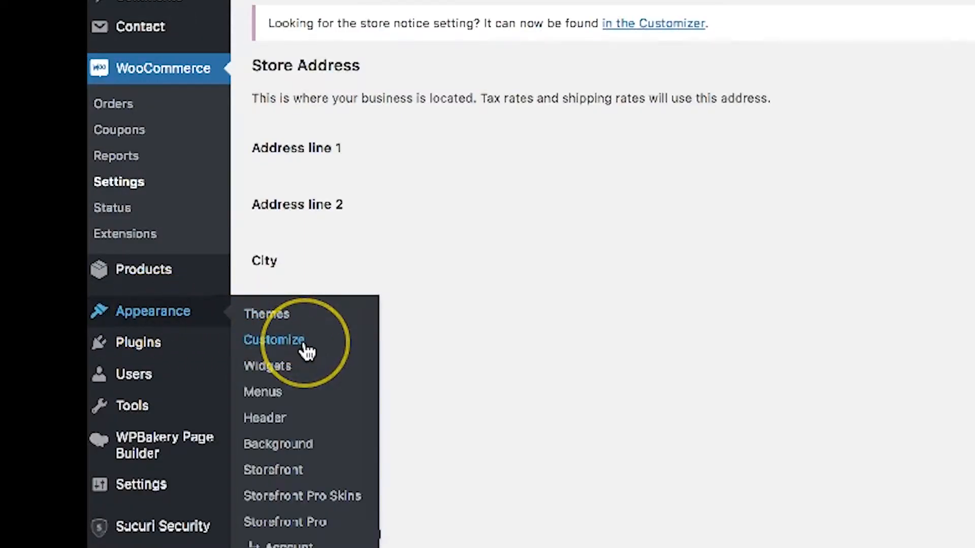
click(650, 24)
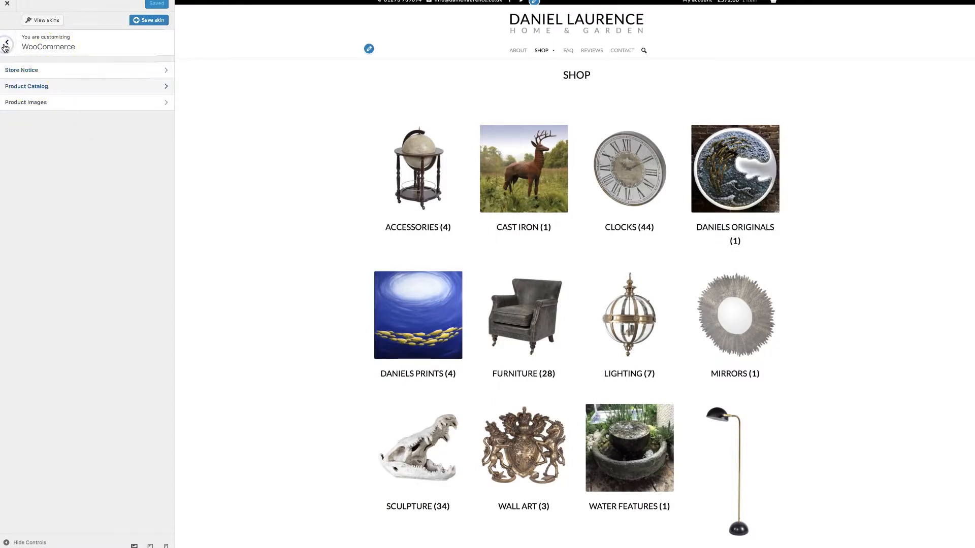
click(39, 105)
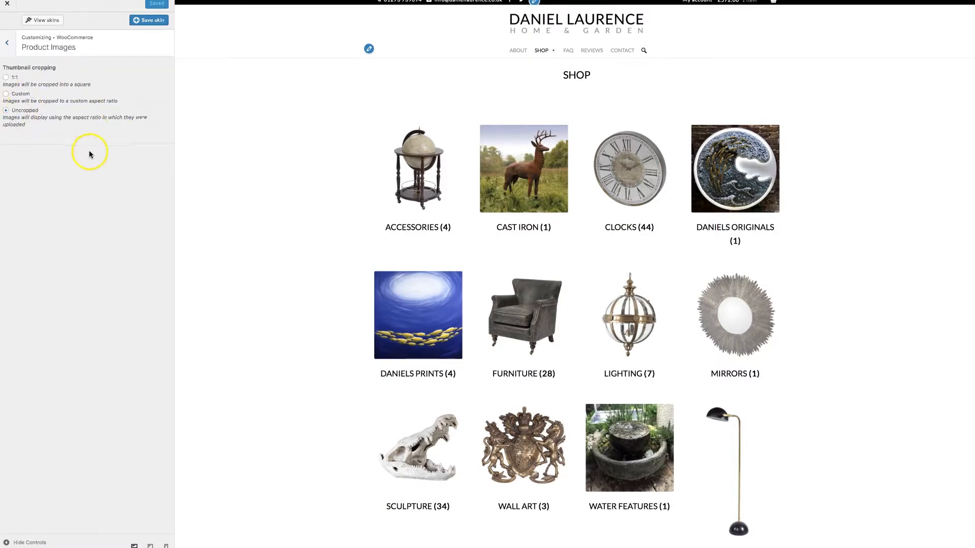
click(7, 44)
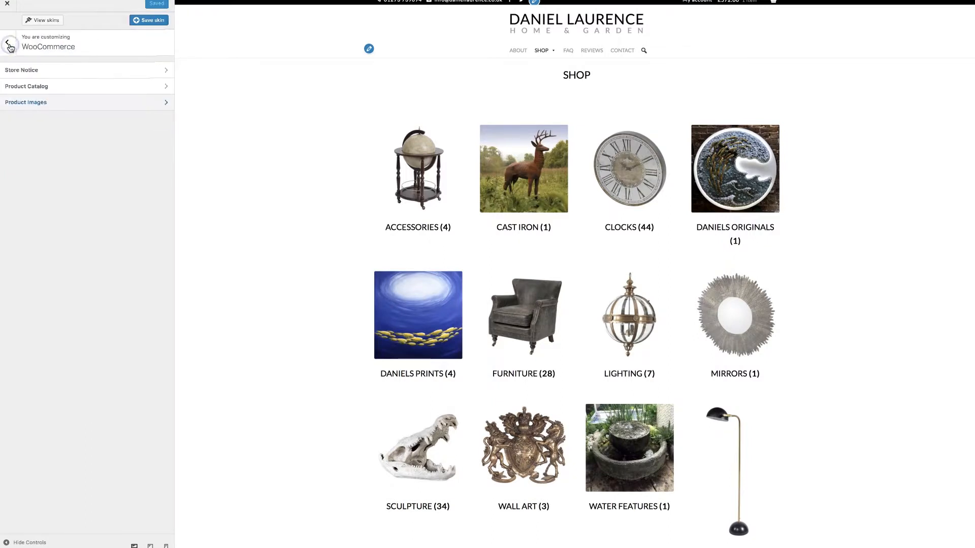
click(9, 47)
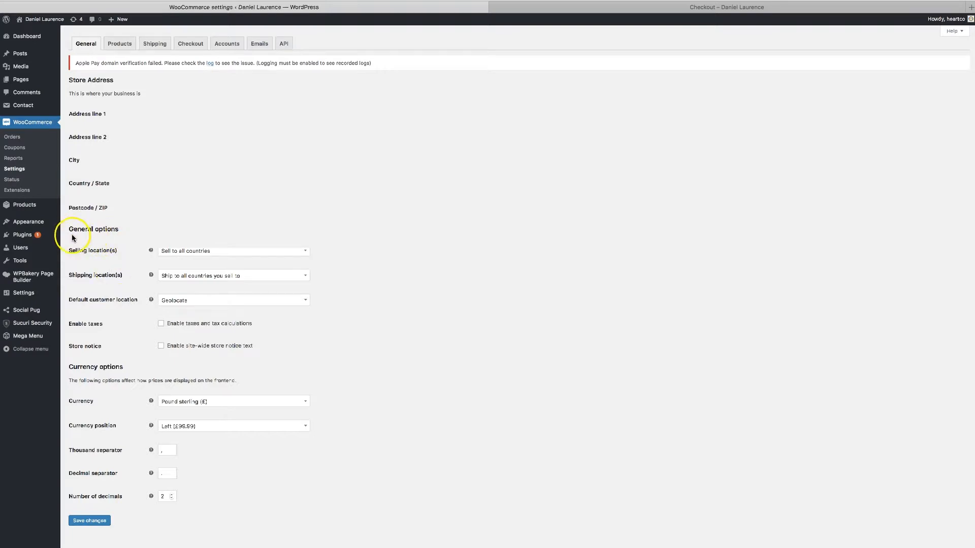
Step: Review the store's general options and check the billing country choices on the checkout page, keeping United Kingdom (UK)
scroll(75, 242, down, 1)
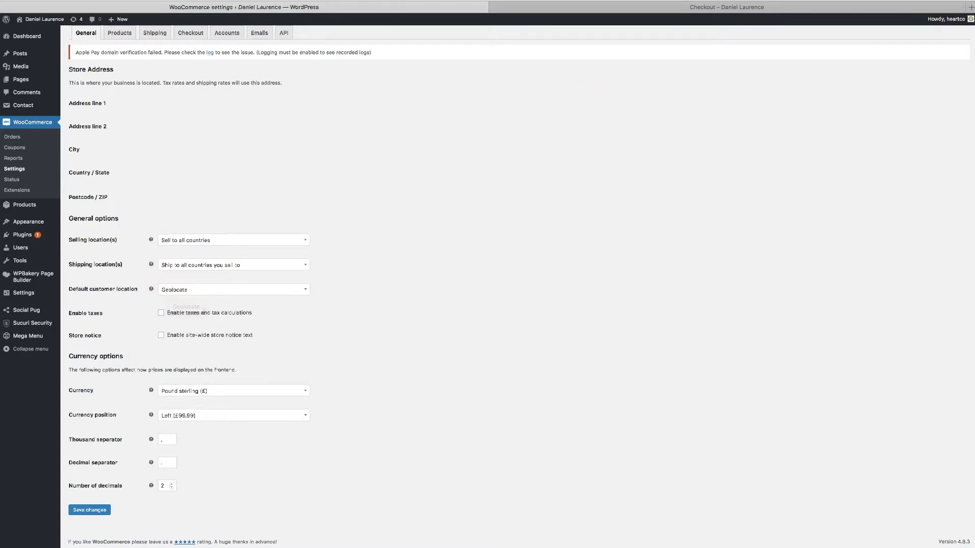
click(680, 7)
click(424, 327)
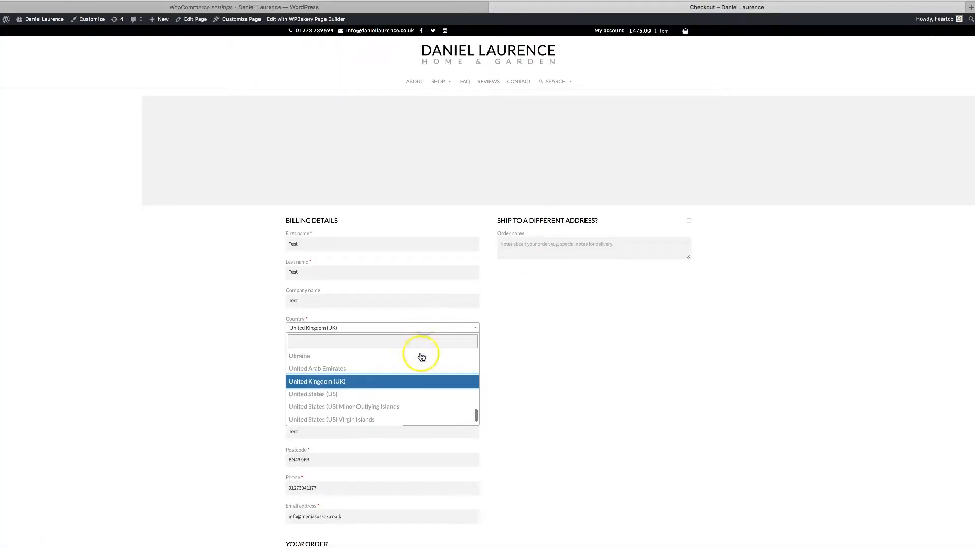
click(460, 382)
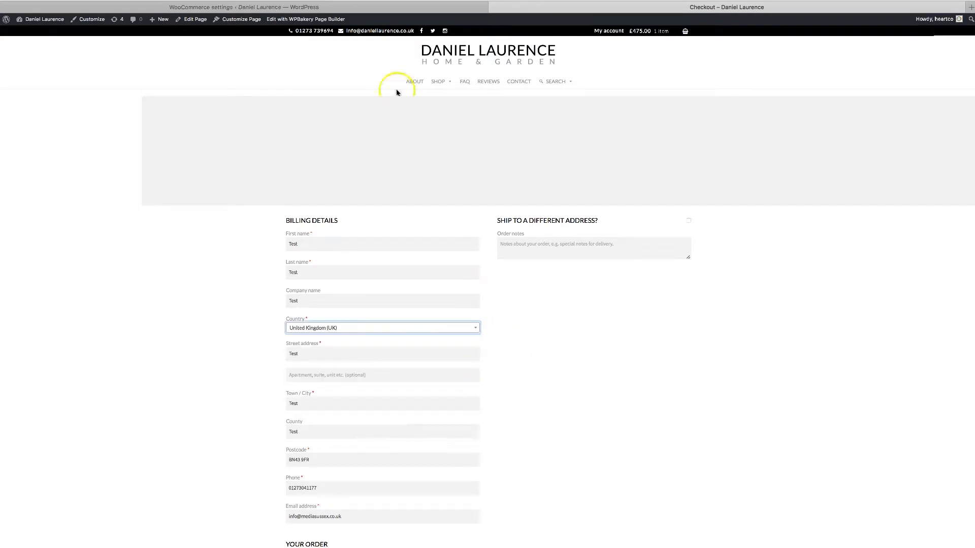
click(413, 9)
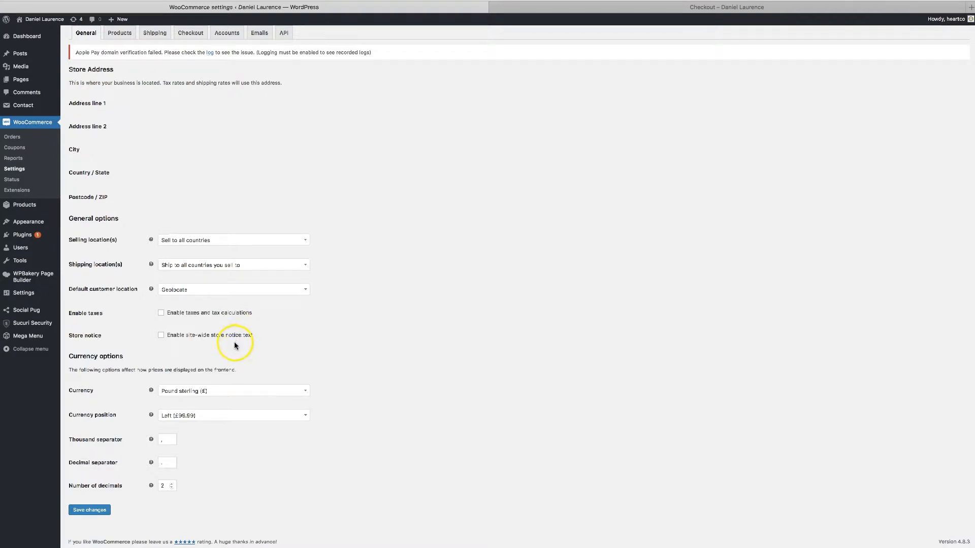
Step: Enable the site-wide store notice with the text "We're extremely busy , please allow an extra 3 working days process orders" and save the settings
click(160, 335)
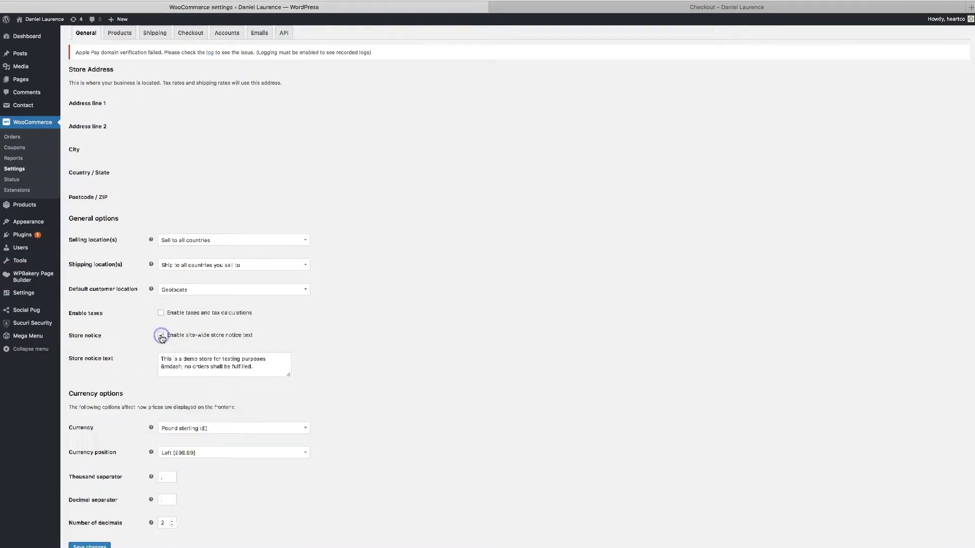
triple_click(228, 367)
text(We're extreme)
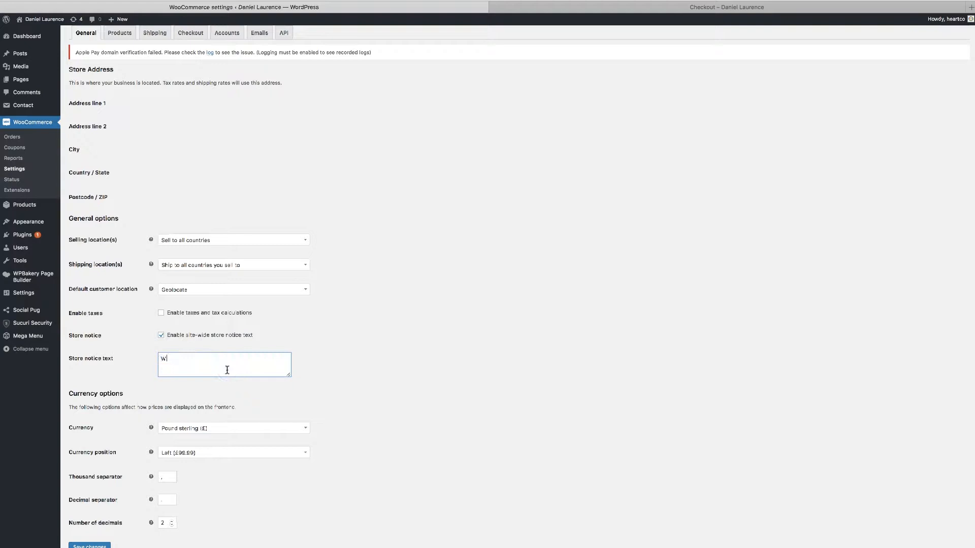
text(ly busy)
triple_click(225, 366)
click(225, 363)
text(, please allow an extra 3 working days process orders)
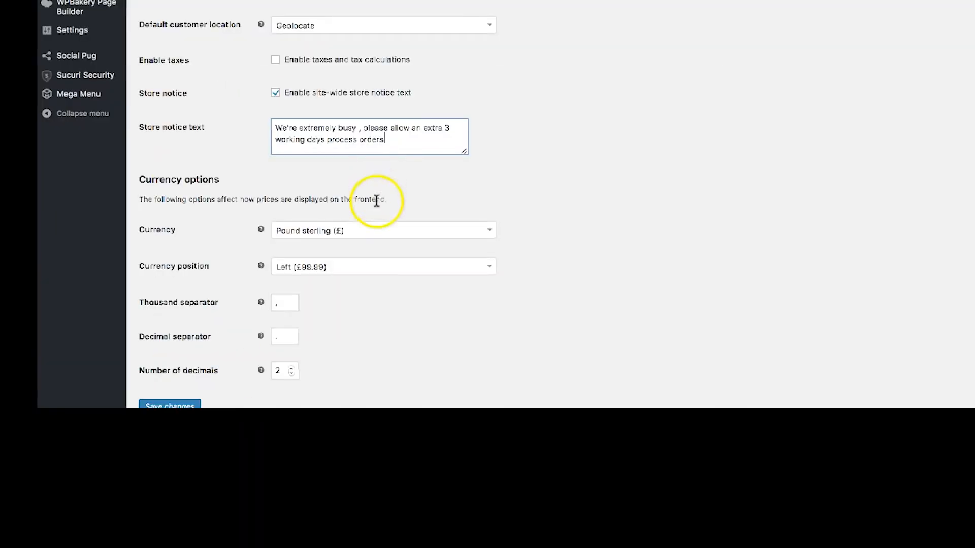
scroll(228, 408, down, 2)
click(95, 546)
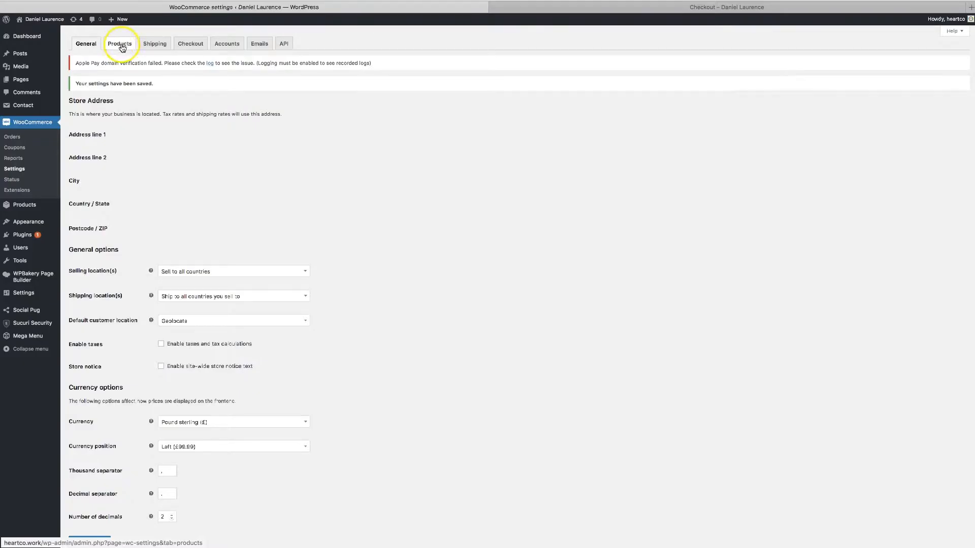
Step: Review the general product settings, trying out the product review, verified-owner and star rating options
mouse_move(37, 208)
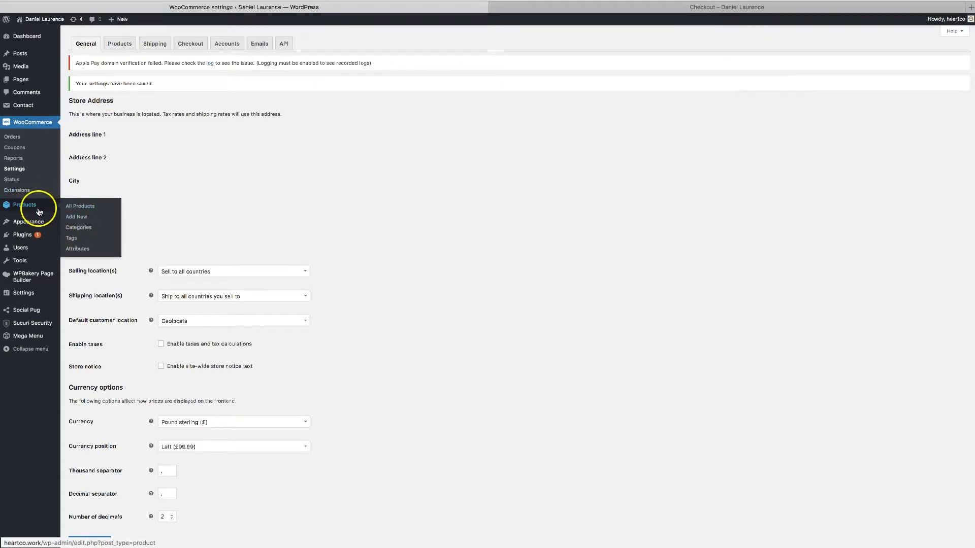
click(120, 43)
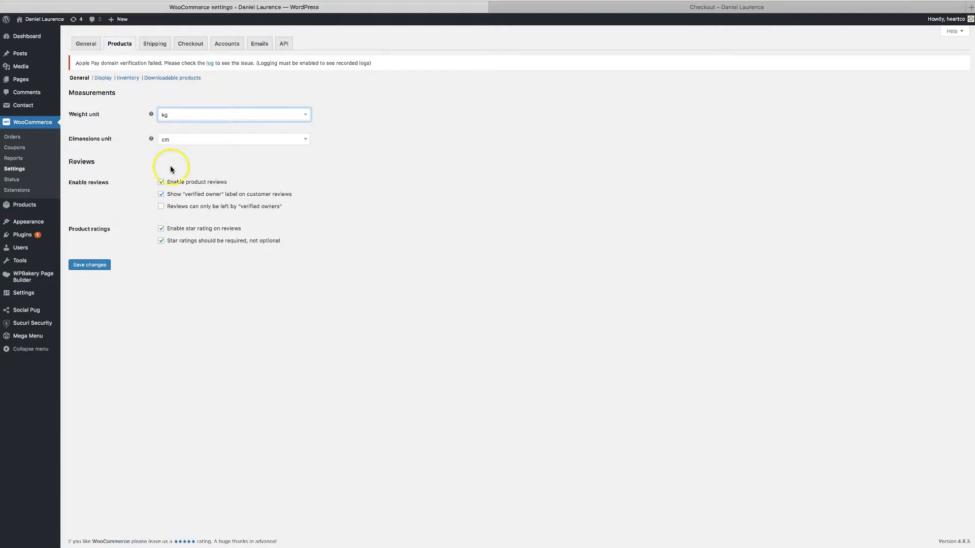
click(162, 182)
click(161, 181)
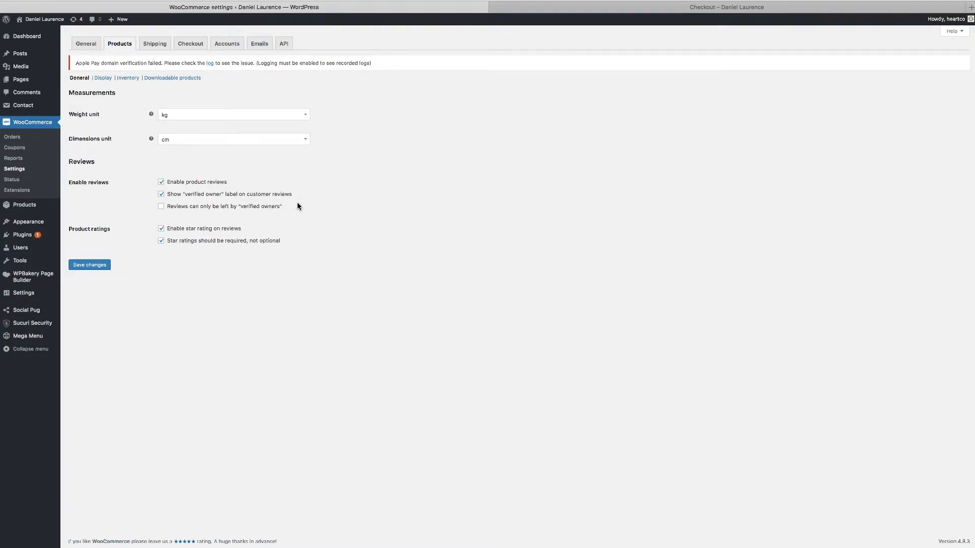
click(161, 207)
click(161, 230)
click(161, 231)
Step: Open the product display settings and browse the pages available as the shop page without choosing one
click(103, 79)
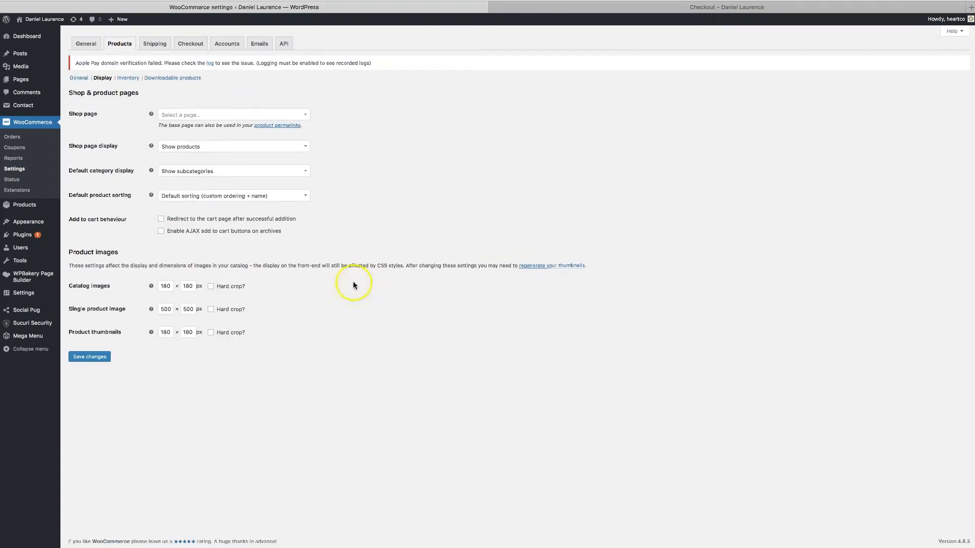
click(178, 116)
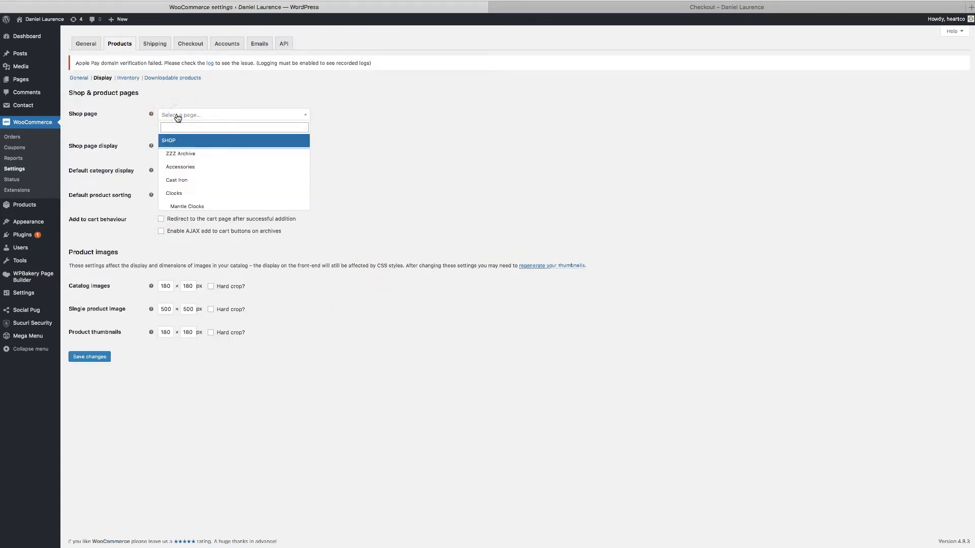
scroll(218, 183, down, 10)
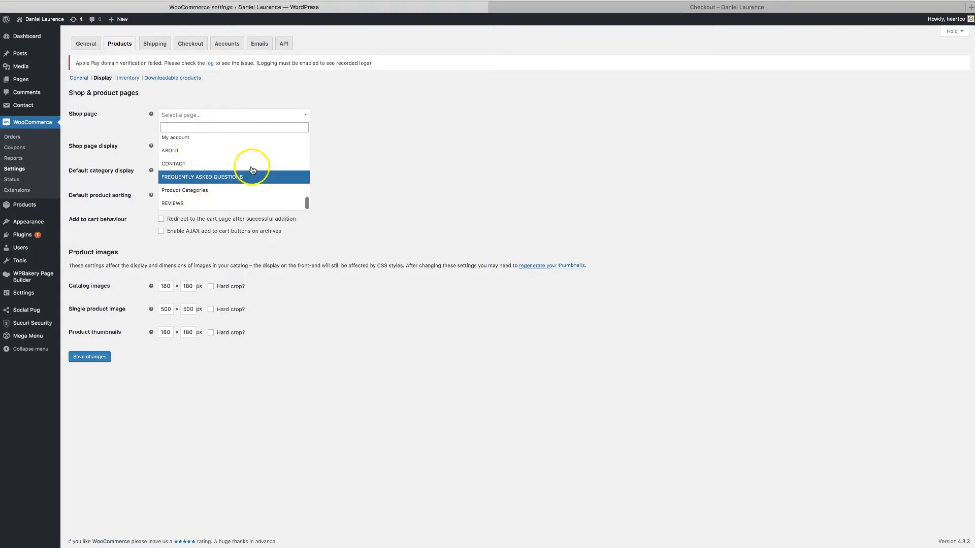
click(395, 125)
click(347, 124)
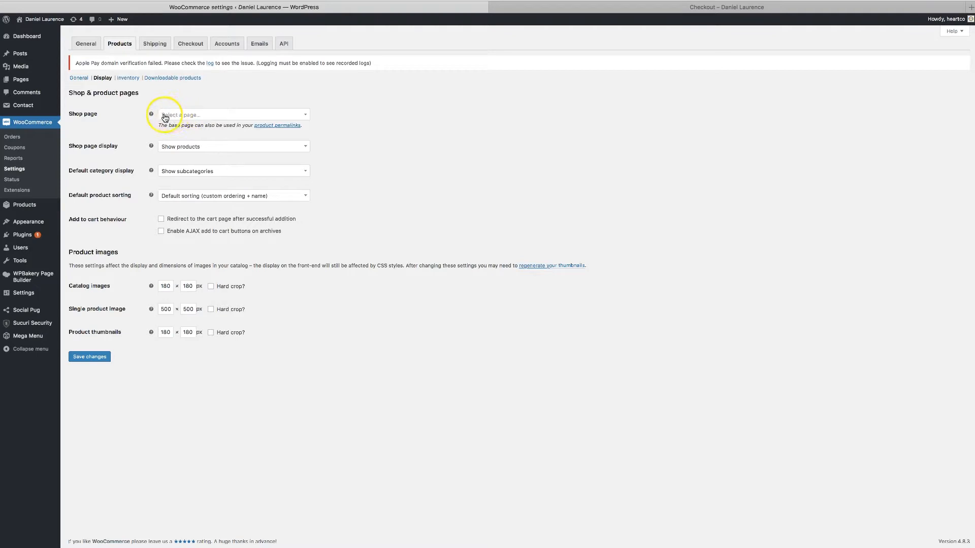
mouse_move(105, 116)
mouse_down()
mouse_move(70, 115)
mouse_move(107, 116)
mouse_up()
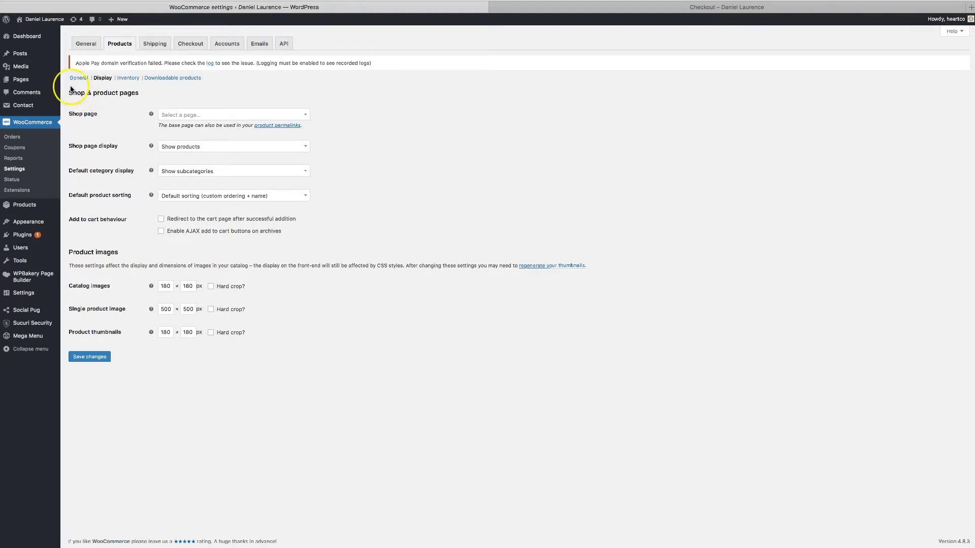
mouse_move(39, 80)
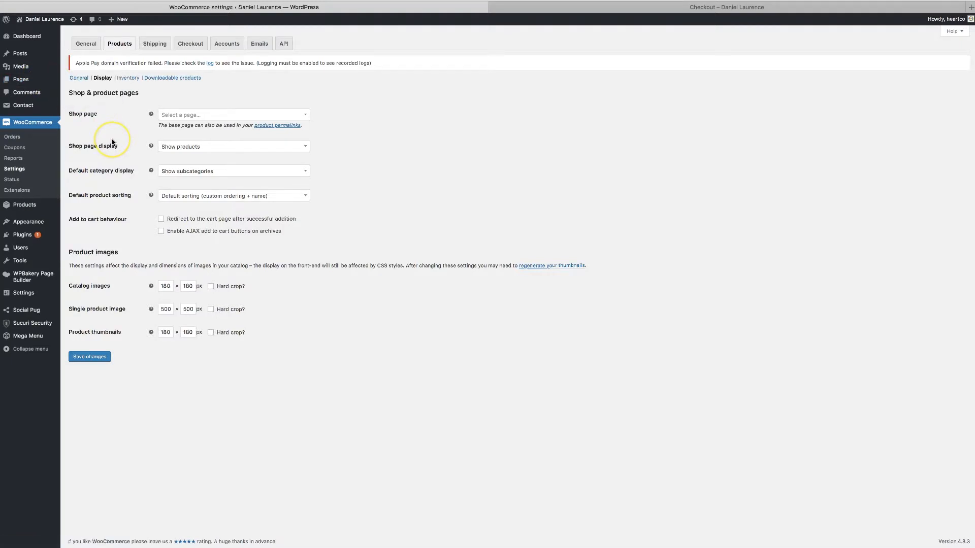
Step: Review the shop page display choices, trying Show categories before going back to Show products
click(196, 148)
click(128, 112)
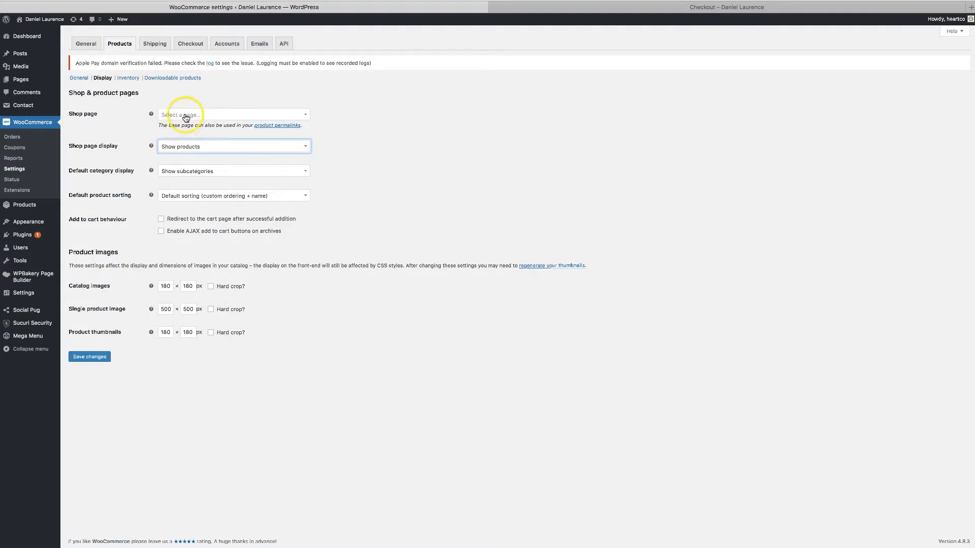
click(190, 149)
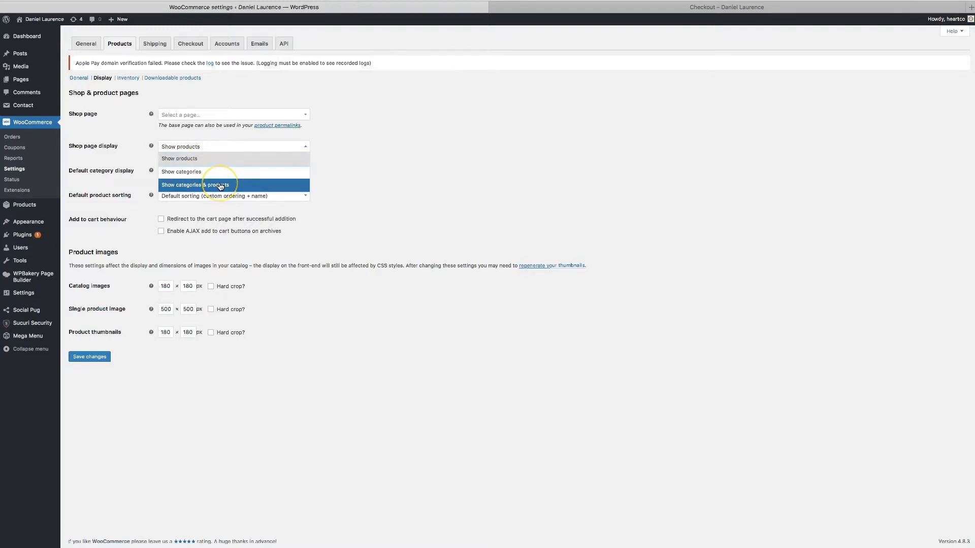
click(362, 163)
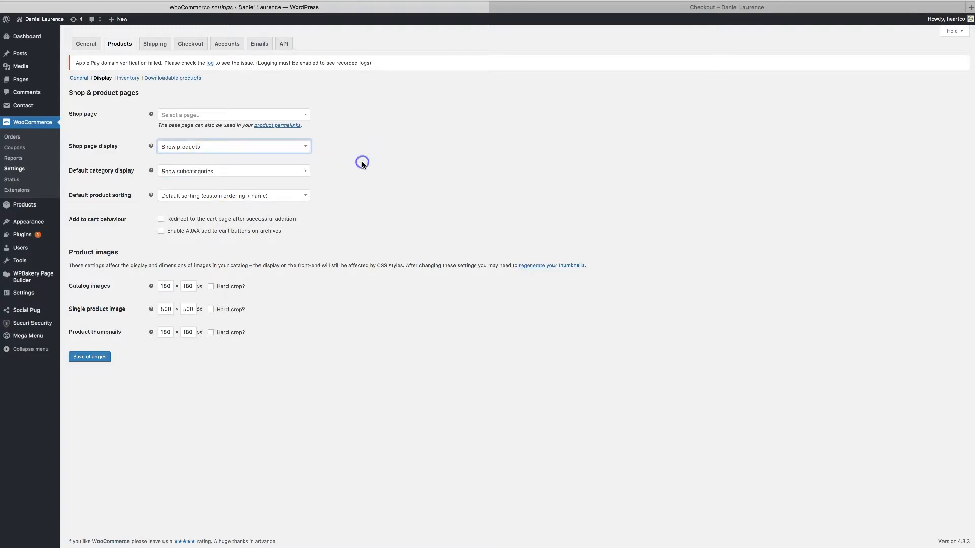
click(255, 147)
click(254, 171)
click(249, 153)
click(247, 157)
Step: Set the shop page display to Show categories and keep the default category display on Show subcategories
click(211, 171)
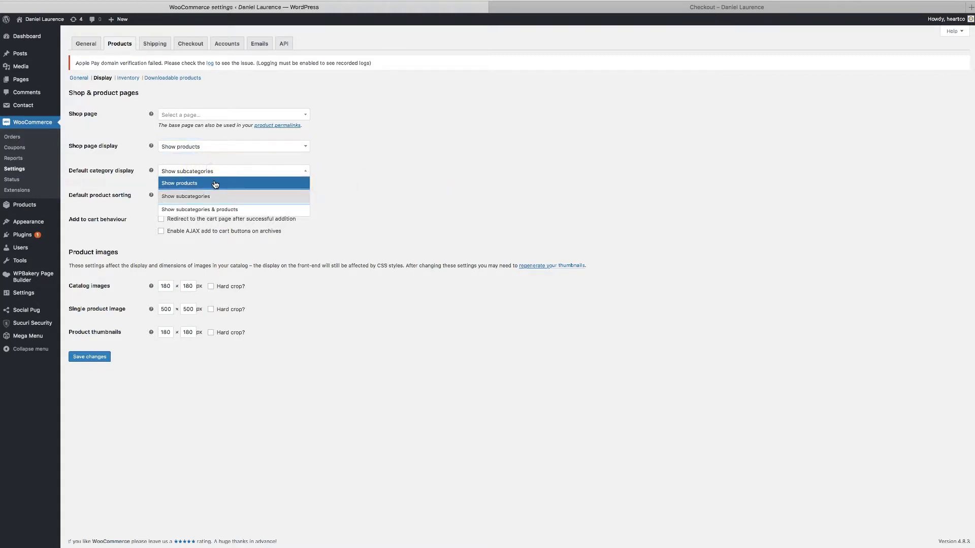
click(203, 147)
click(202, 171)
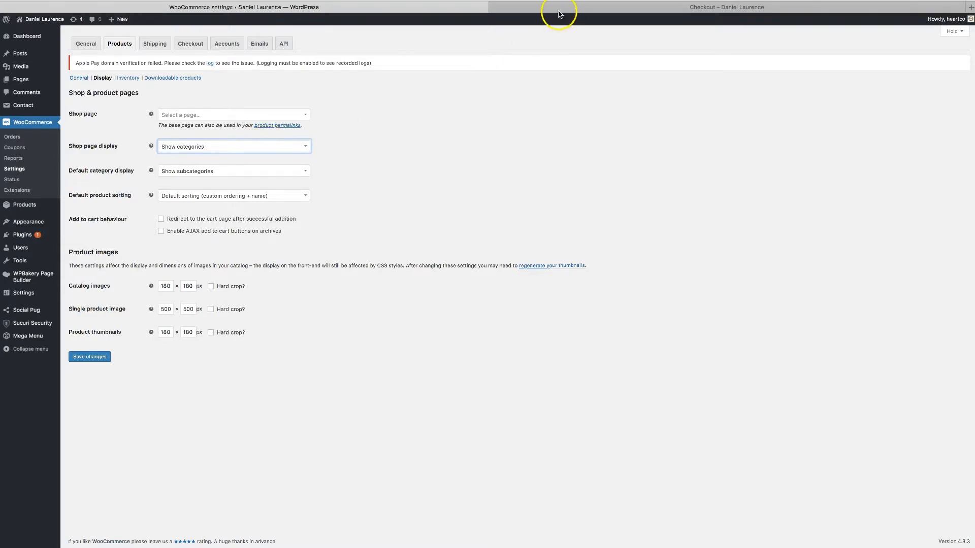
click(246, 172)
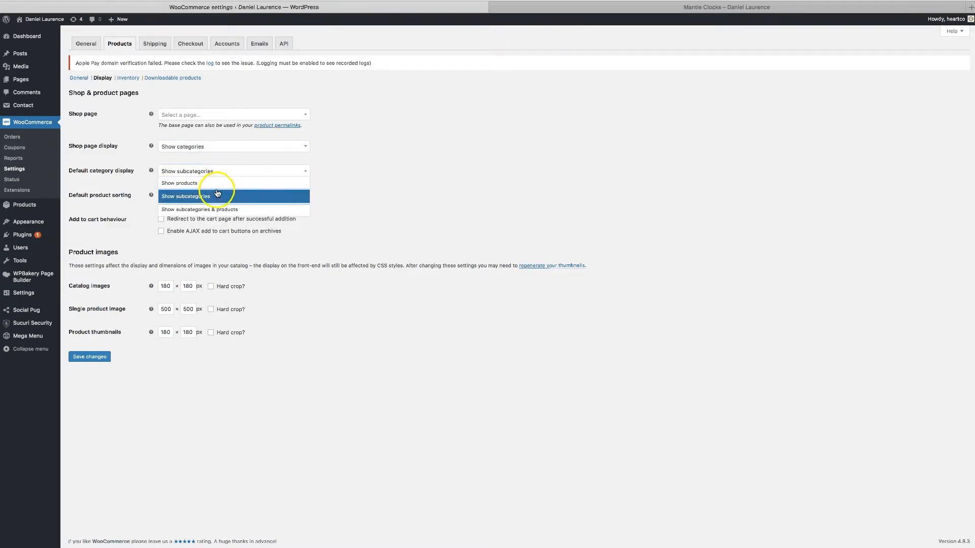
click(217, 195)
Step: Review the default product sorting choices, keeping Default sorting (custom ordering + name)
click(243, 196)
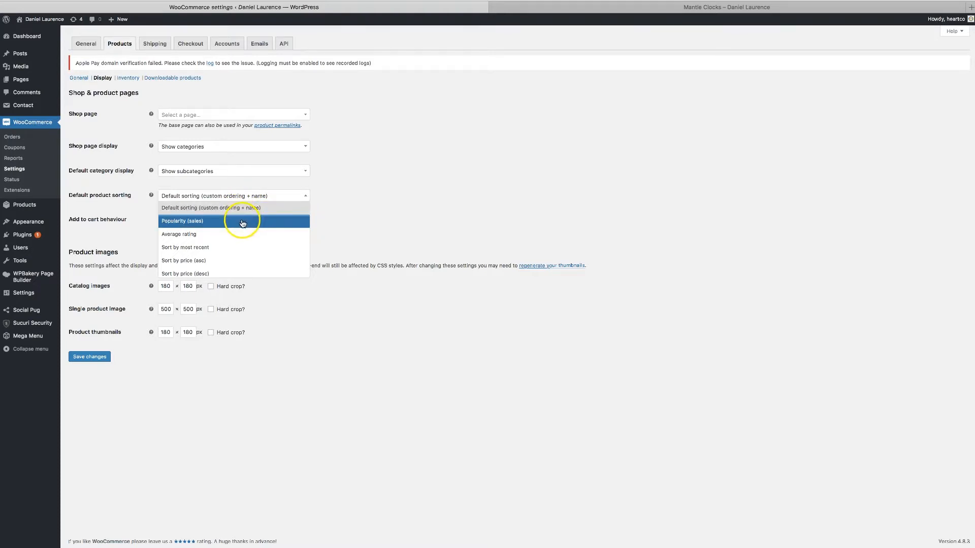
scroll(238, 249, down, 1)
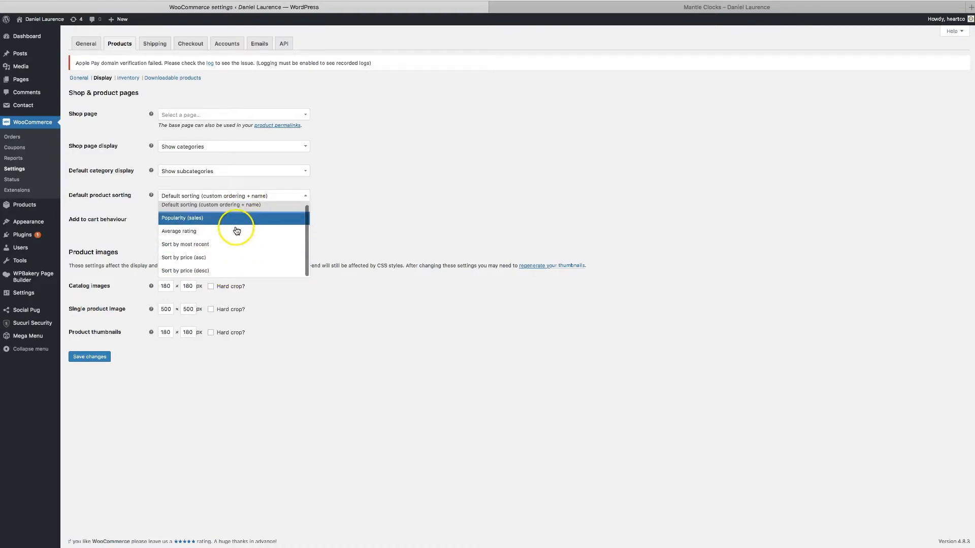
click(198, 207)
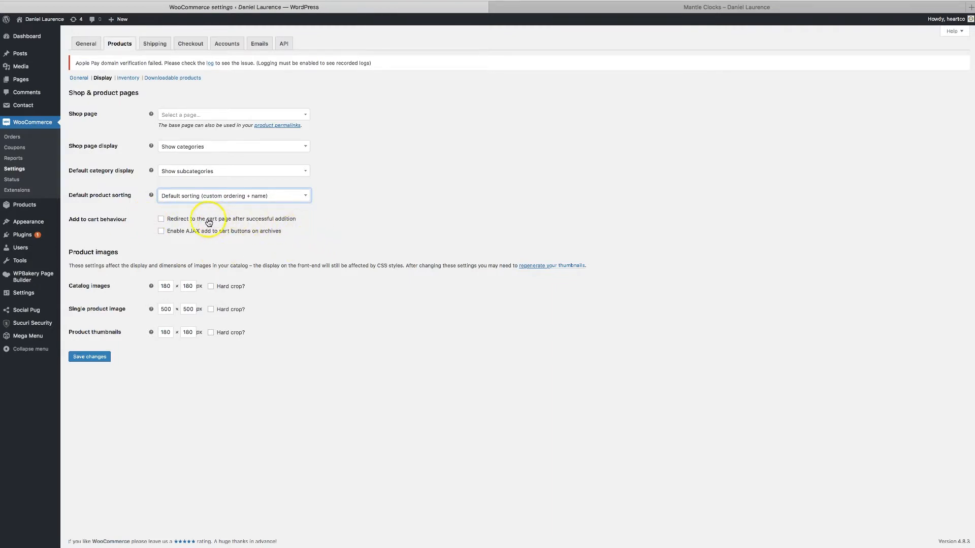
Step: Try out the cart page redirect and AJAX add to cart options, turning each on and off again
click(161, 220)
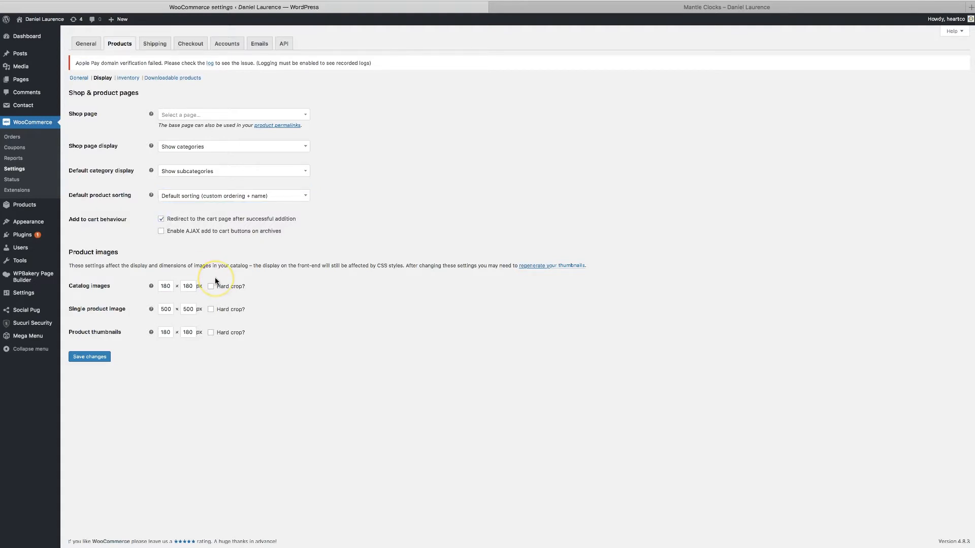
click(161, 220)
click(161, 233)
click(161, 233)
Step: Turn hard crop on and off again for the catalog images, single product image and product thumbnails
click(211, 287)
click(211, 309)
click(210, 333)
click(210, 287)
click(211, 309)
click(210, 333)
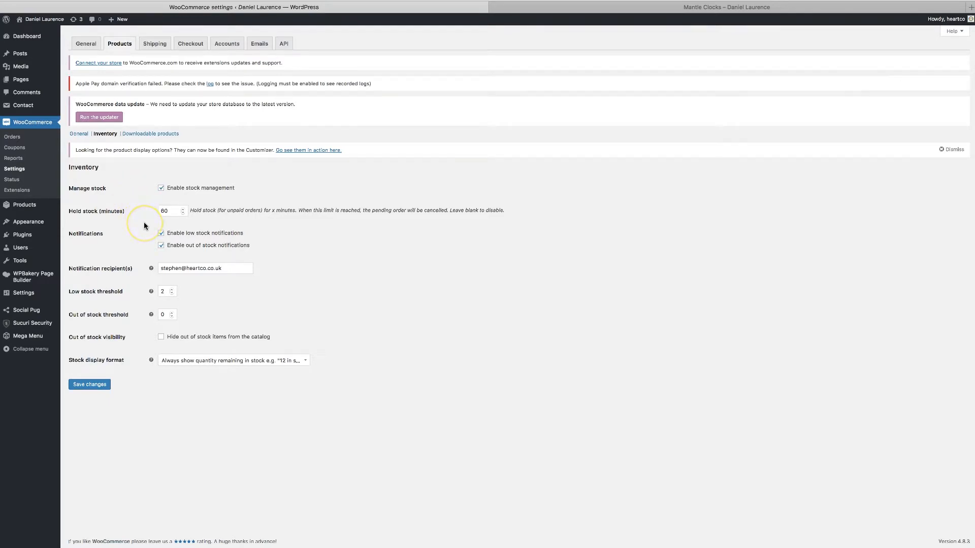
Step: Review the inventory settings, turning stock management off and back on and checking the option to hide out of stock items
click(161, 189)
click(160, 189)
click(237, 228)
click(161, 337)
Step: Compare the stock display format choices with the stock quantity on a product page, keeping the quantity always shown
click(219, 362)
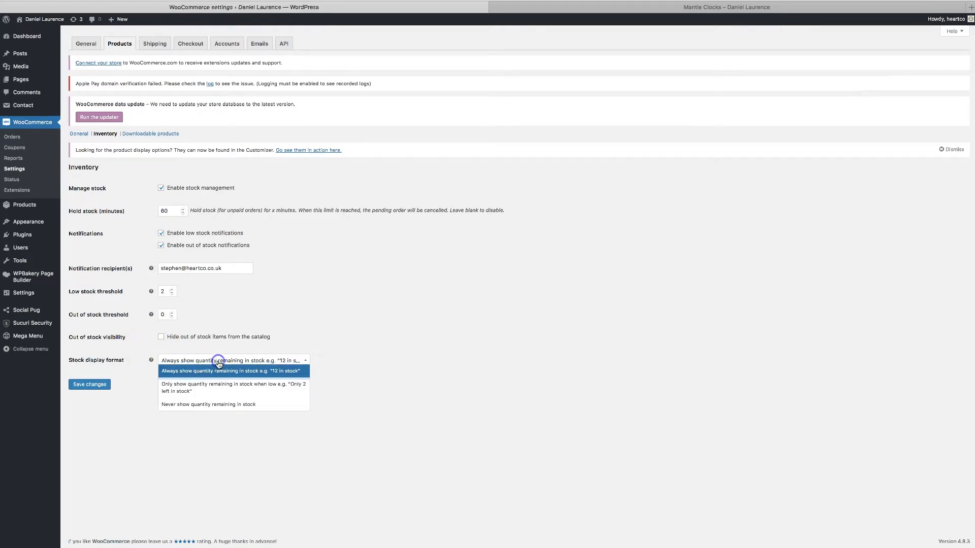
click(331, 347)
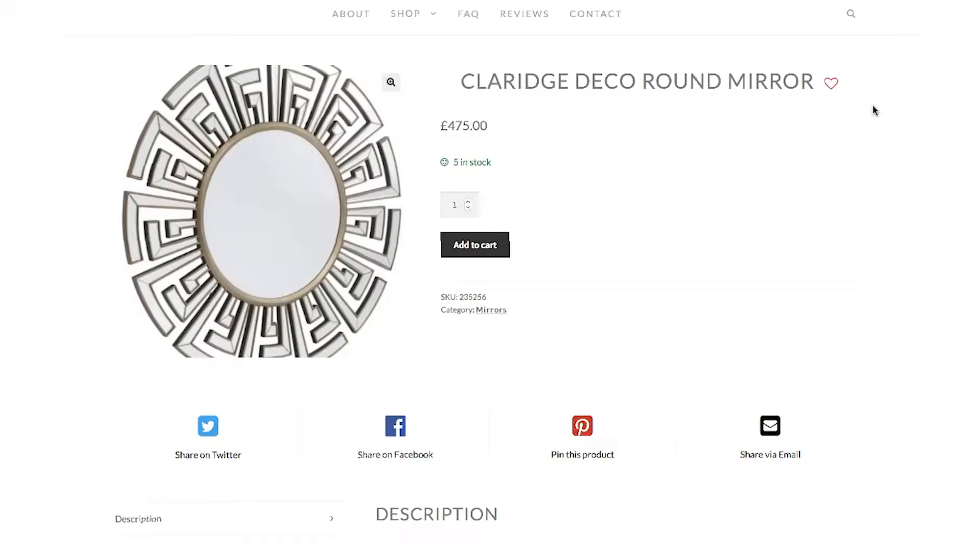
drag(491, 162, 437, 160)
click(498, 160)
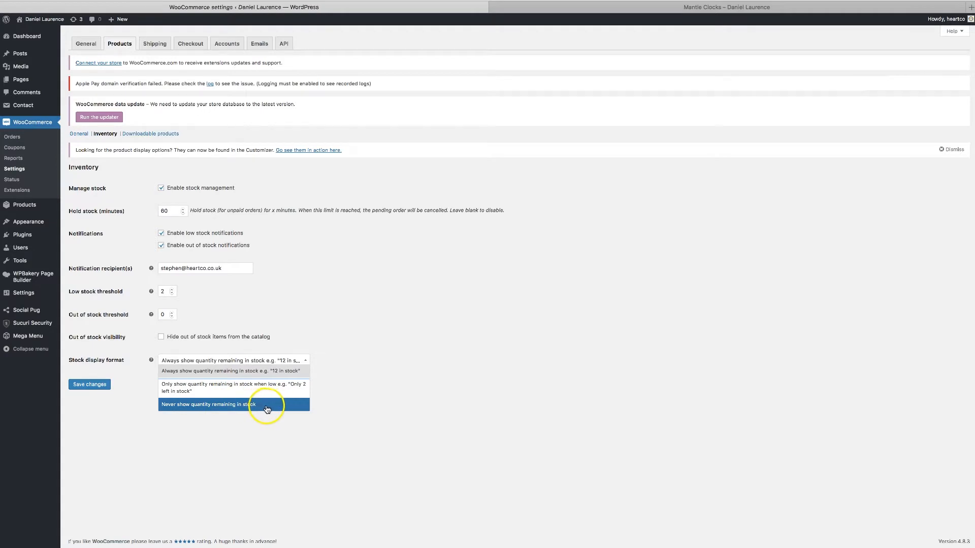
click(346, 397)
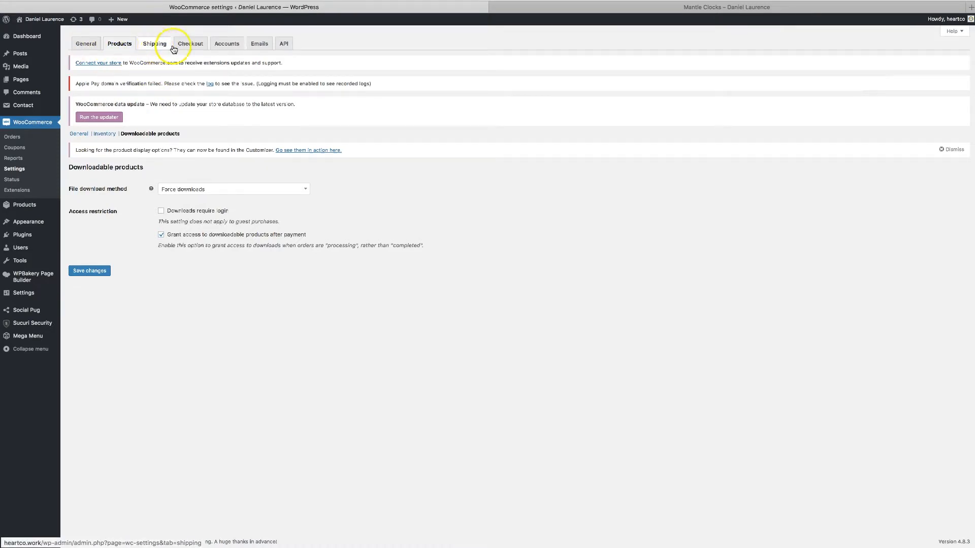
Step: Open the checkout settings and look through the BACS page, the general checkout options and the payment gateway list
click(195, 46)
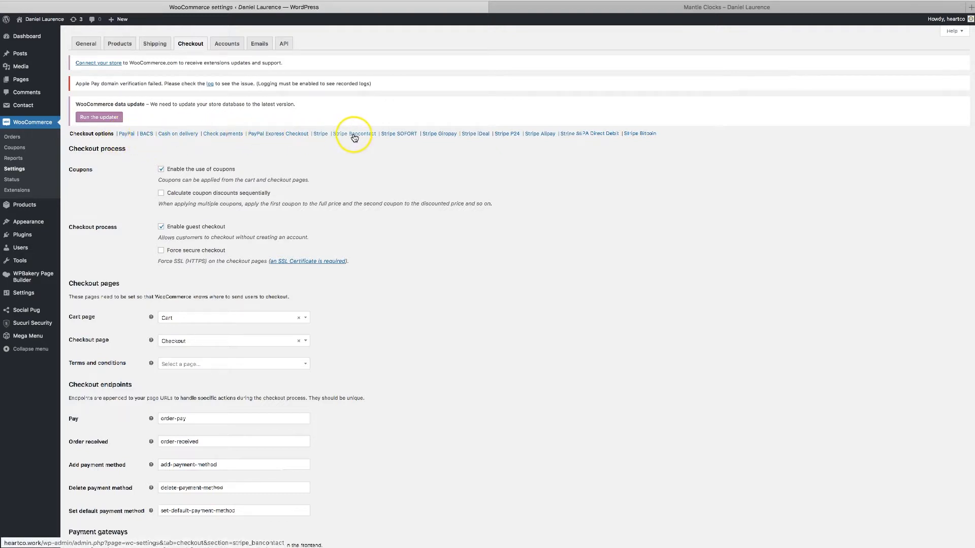
click(173, 134)
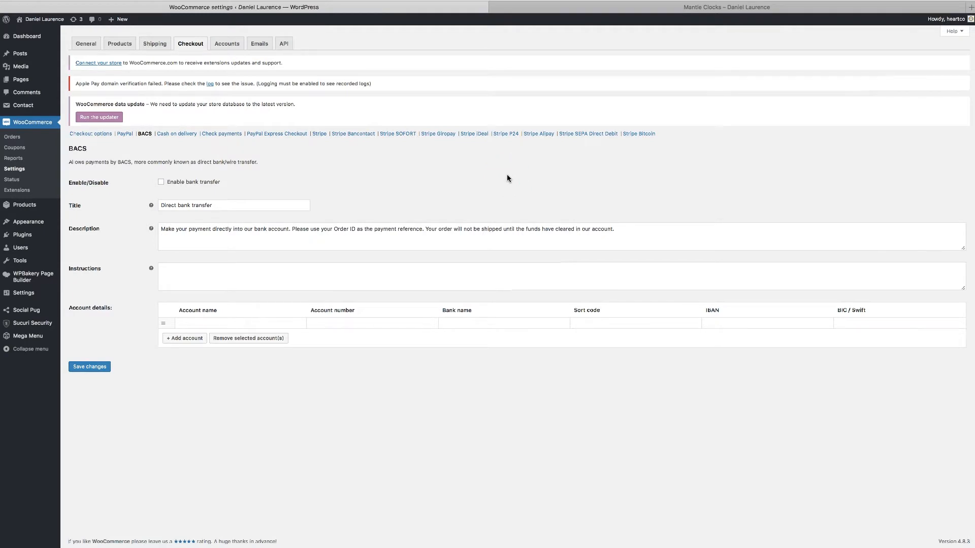
click(97, 134)
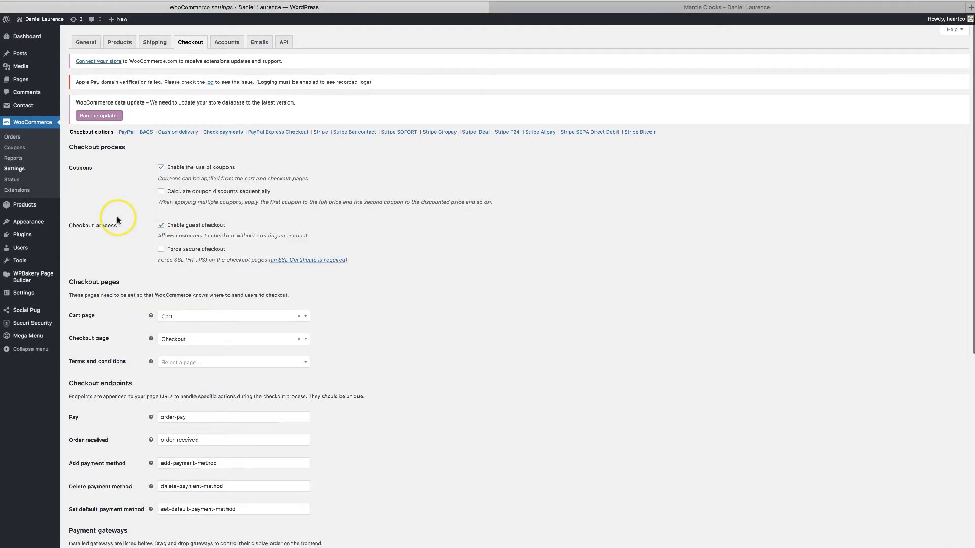
scroll(116, 218, down, 10)
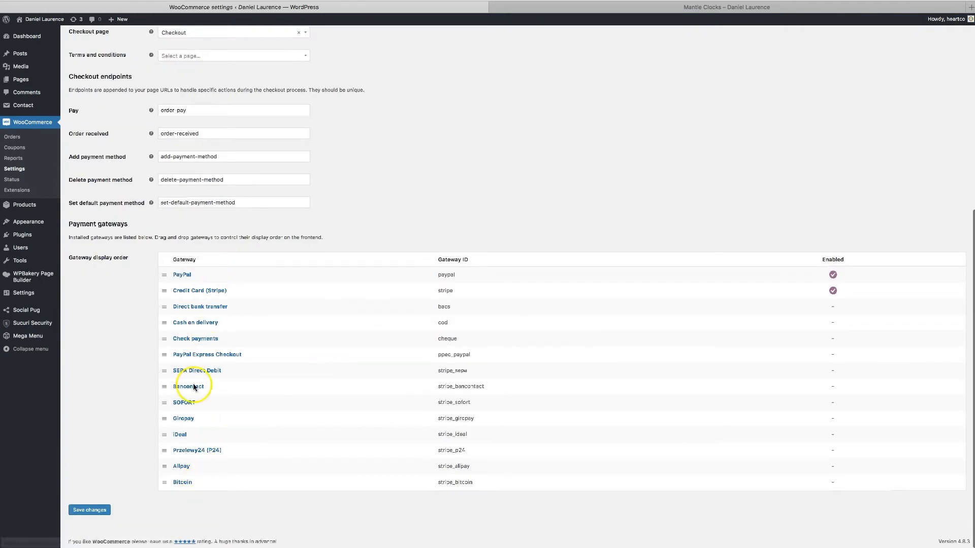
scroll(193, 387, up, 10)
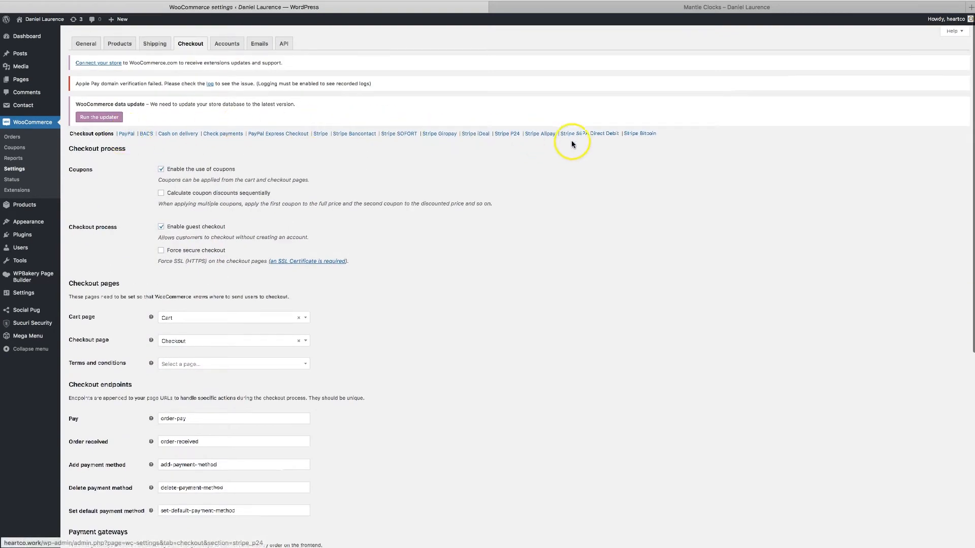
scroll(631, 136, down, 10)
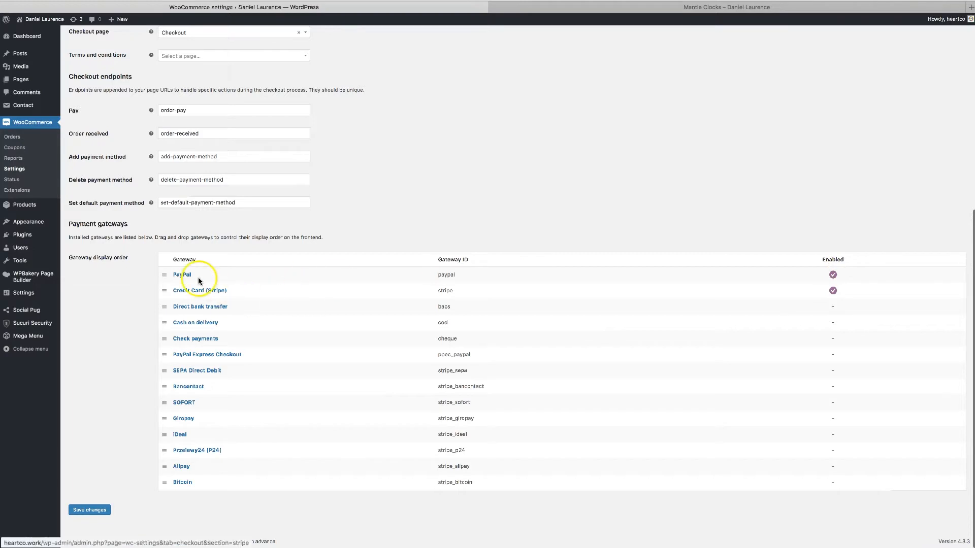
Step: Examine the PayPal gateway settings, from the PayPal email and receiver email to the payment action, keeping Capture
scroll(321, 318, up, 1)
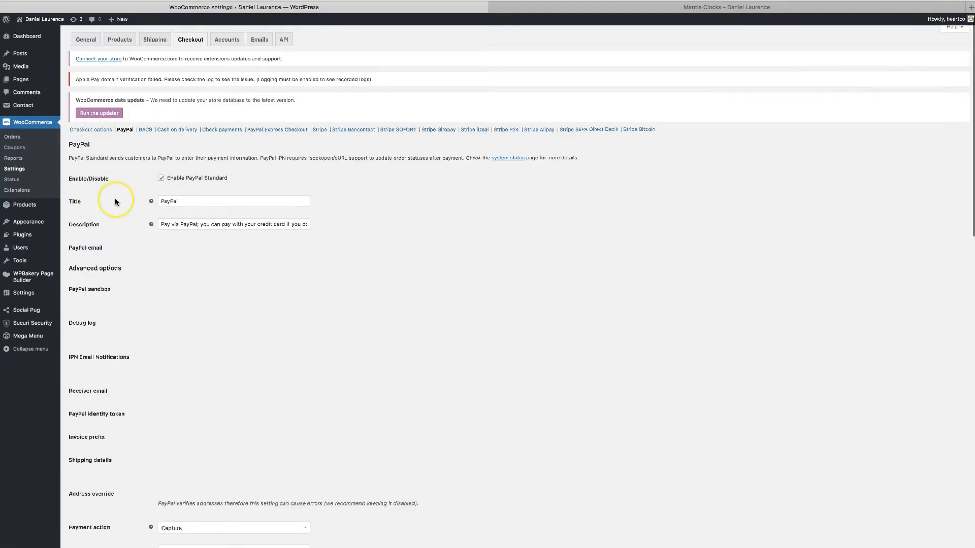
scroll(114, 201, up, 1)
drag(68, 253, 109, 253)
click(109, 252)
drag(70, 275, 102, 275)
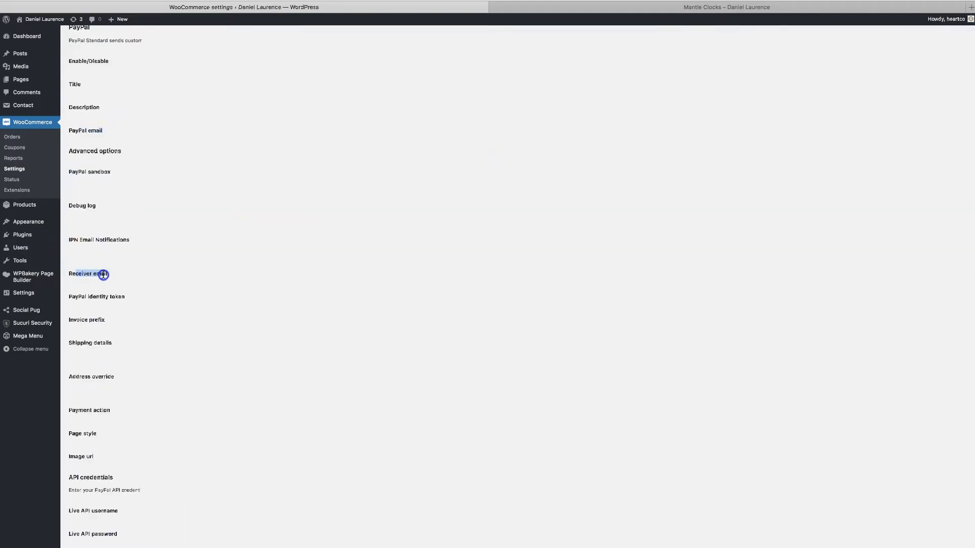
click(103, 275)
scroll(103, 274, down, 1)
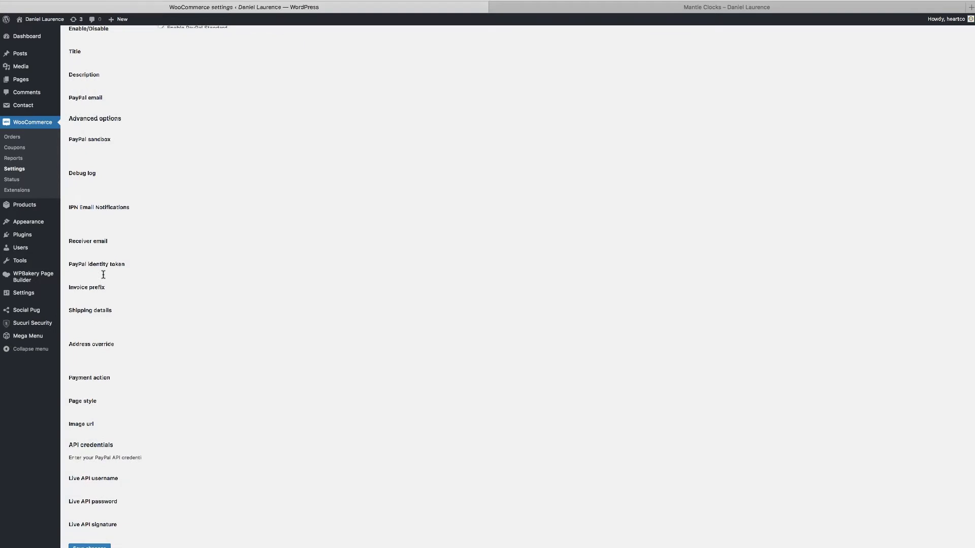
scroll(104, 274, down, 1)
click(106, 342)
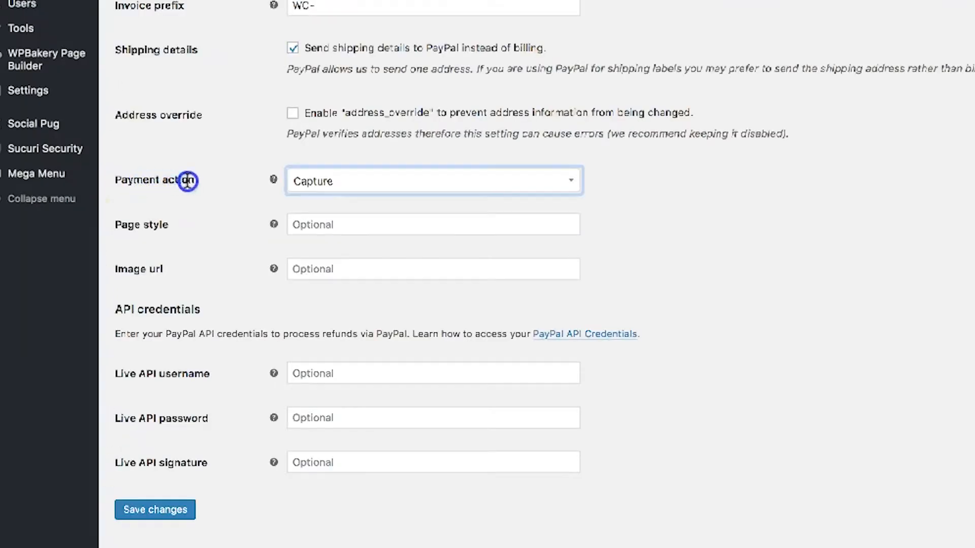
click(358, 183)
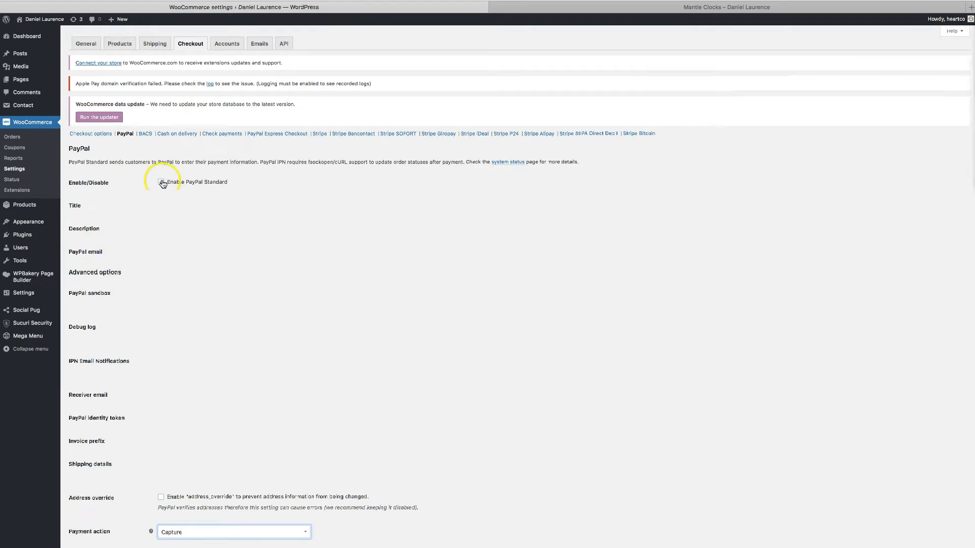
Step: Return to the general checkout options and try to move Credit Card (Stripe) within the gateway display order
click(93, 133)
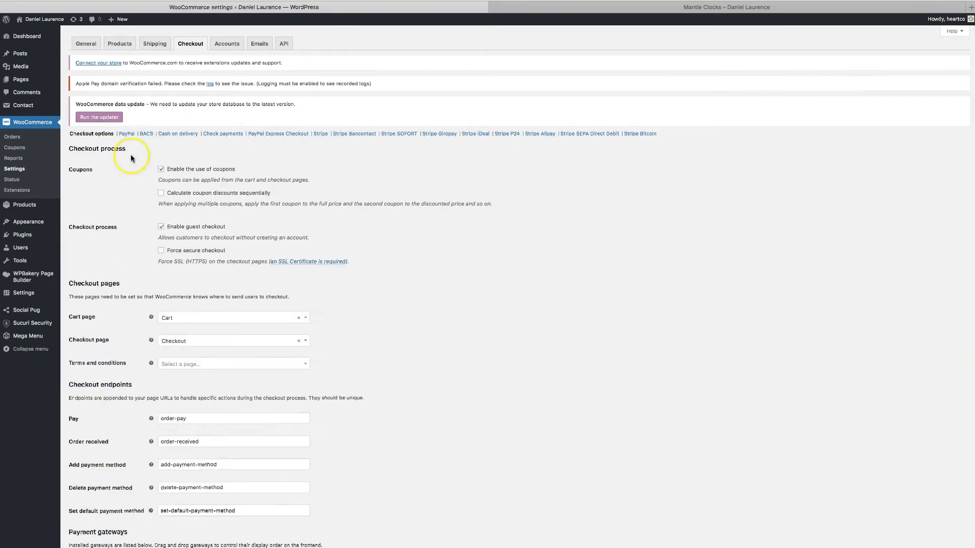
scroll(209, 266, down, 3)
scroll(208, 263, down, 5)
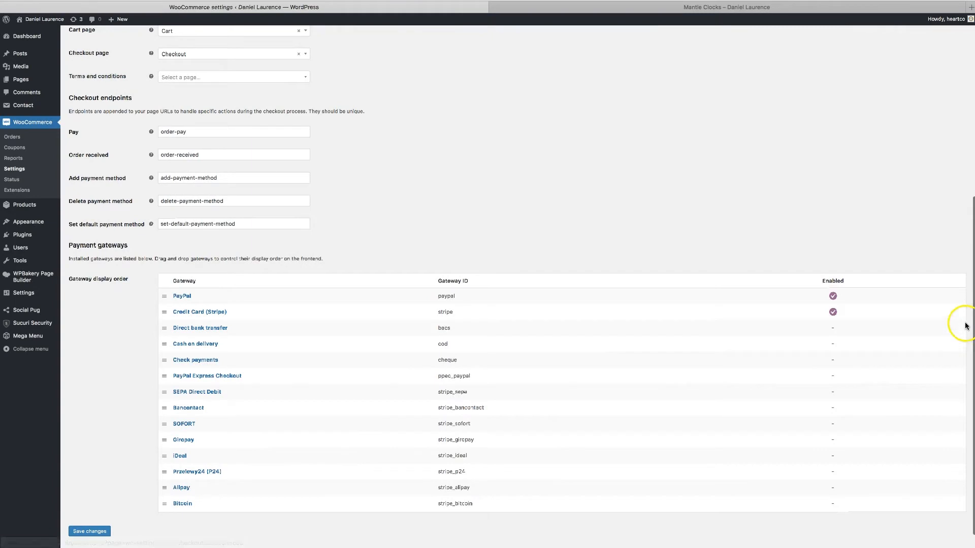
mouse_move(160, 319)
mouse_down()
mouse_move(159, 359)
mouse_move(162, 310)
mouse_up()
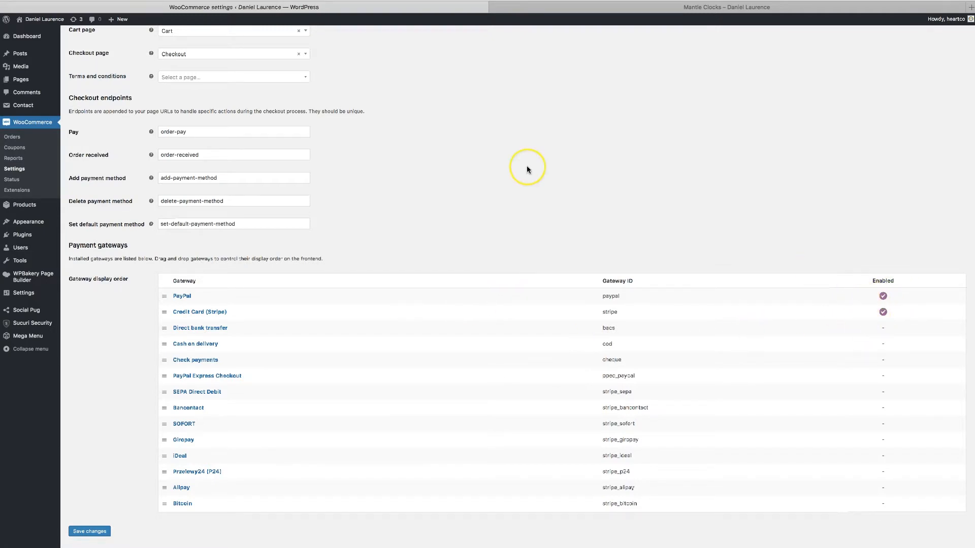
Step: Review the coupon, guest checkout and force secure checkout options, keeping guest checkout enabled
scroll(528, 169, up, 6)
scroll(528, 170, down, 1)
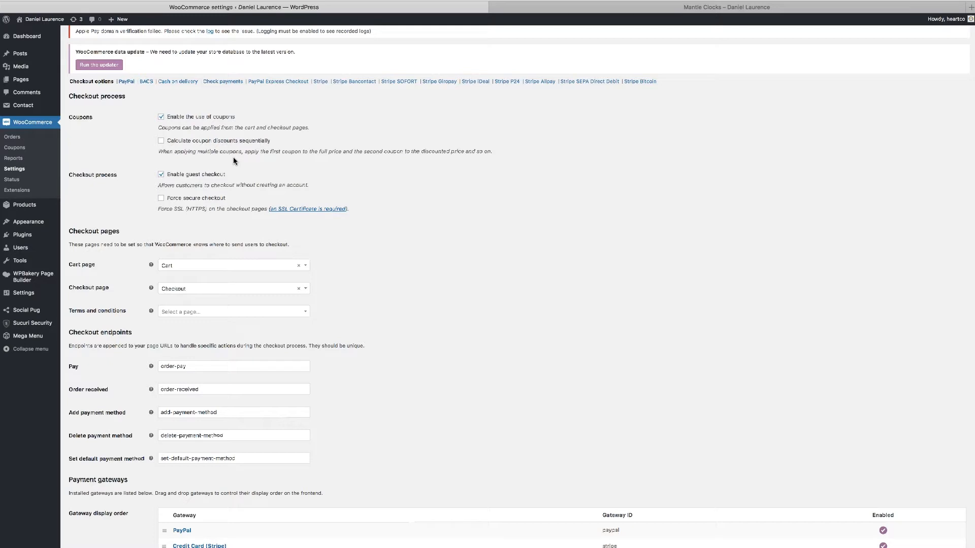
scroll(233, 161, down, 1)
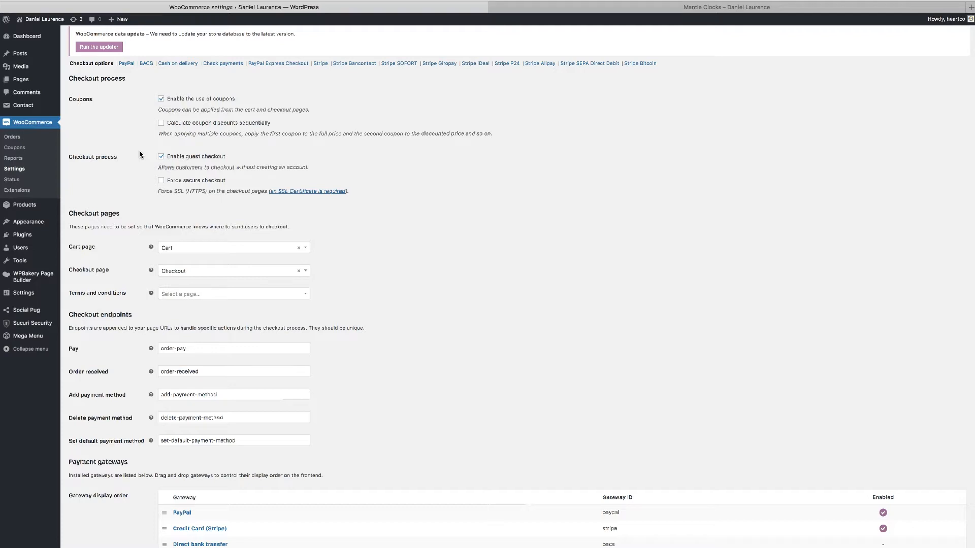
click(161, 156)
click(161, 156)
scroll(215, 149, down, 1)
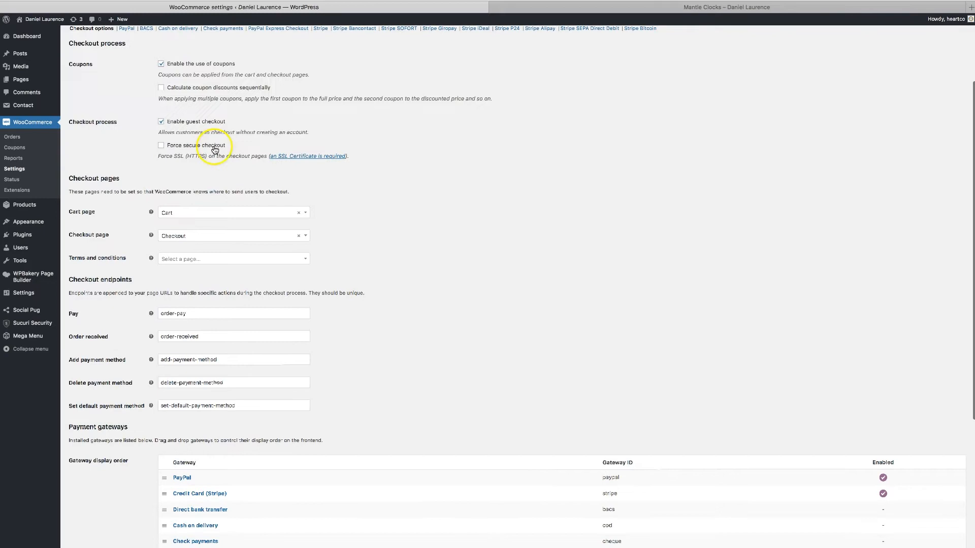
double_click(196, 156)
click(217, 156)
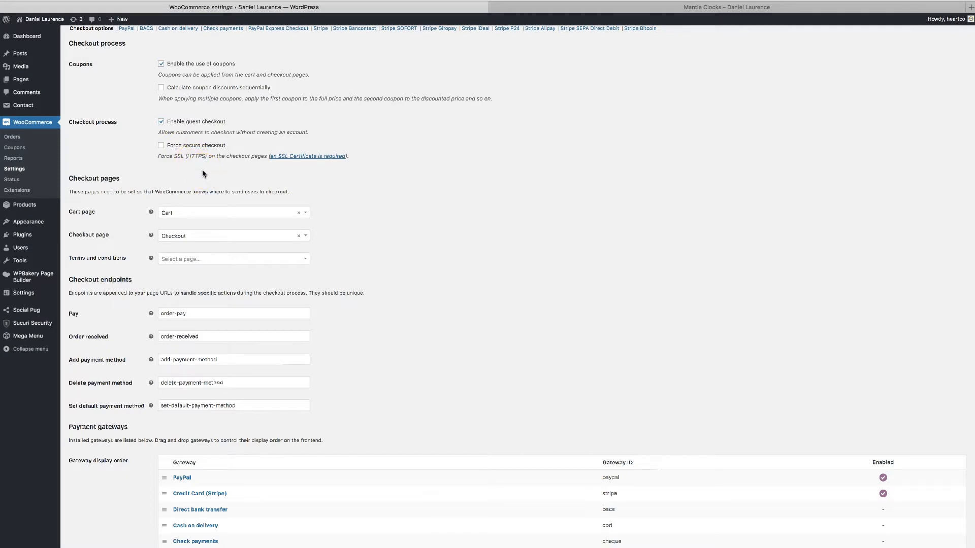
scroll(202, 173, up, 3)
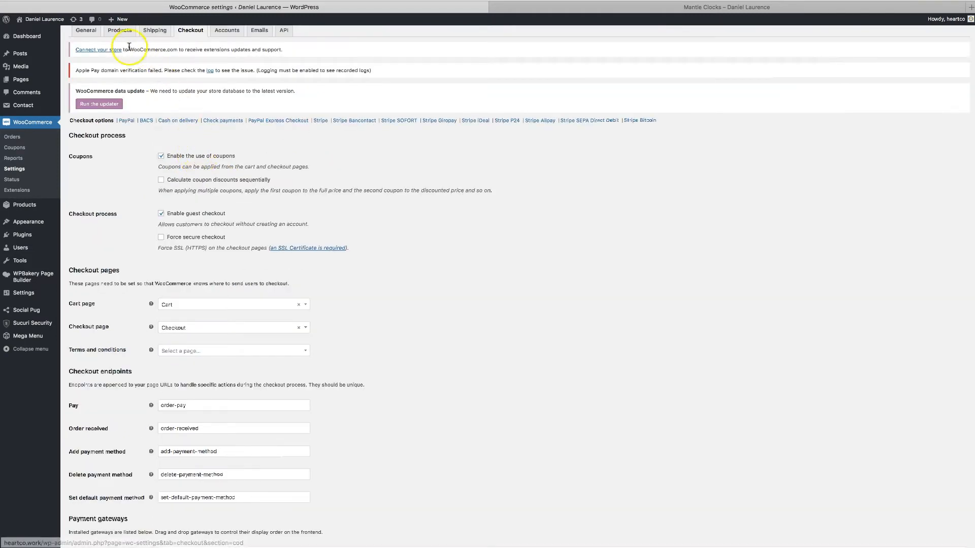
Step: Look through the checkout page assignments, the checkout endpoints and the gateway display order
scroll(162, 173, down, 3)
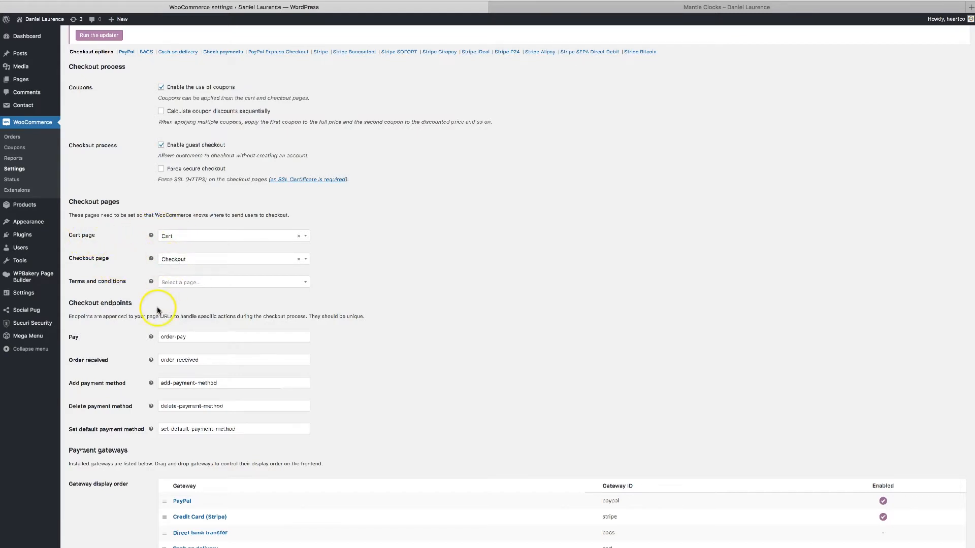
scroll(173, 274, down, 2)
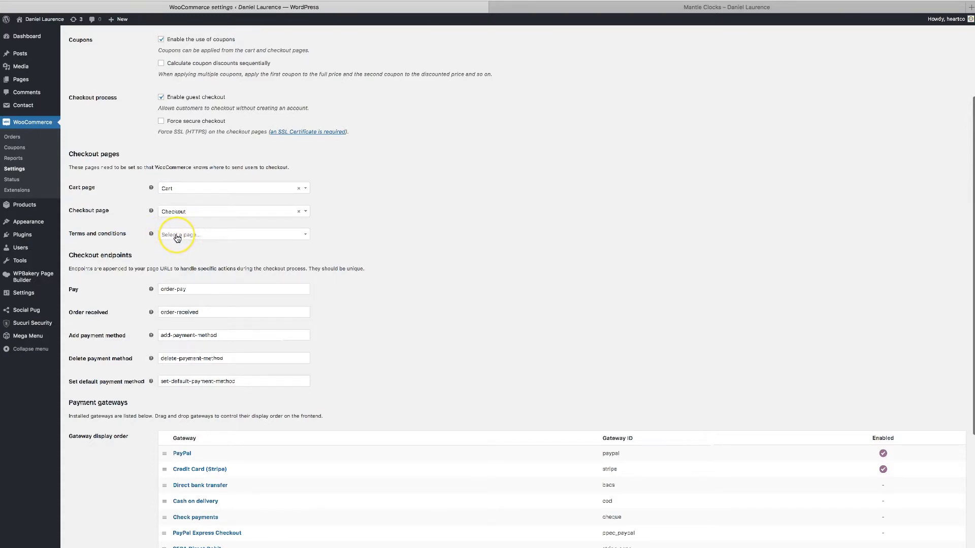
scroll(201, 239, down, 3)
click(184, 223)
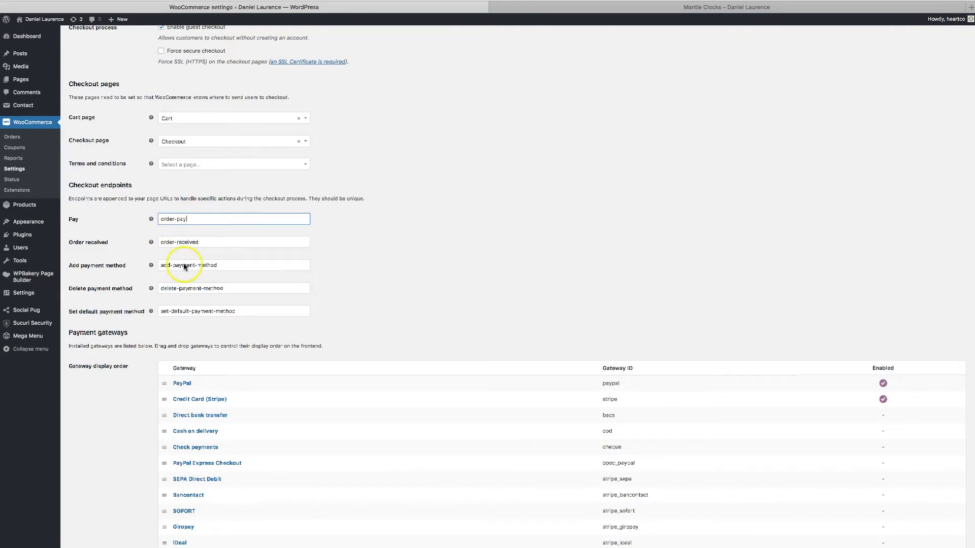
scroll(219, 319, down, 1)
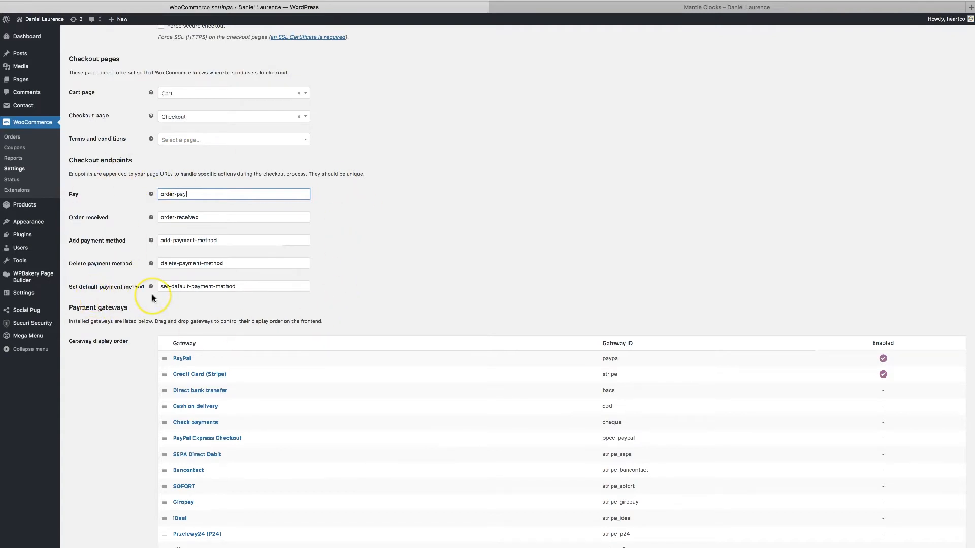
scroll(151, 294, down, 1)
scroll(151, 295, down, 1)
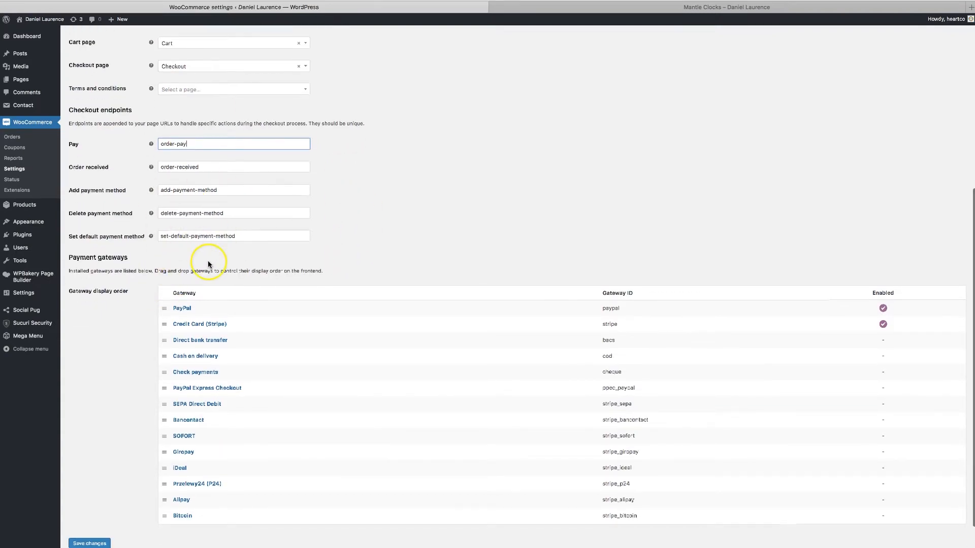
scroll(208, 264, down, 1)
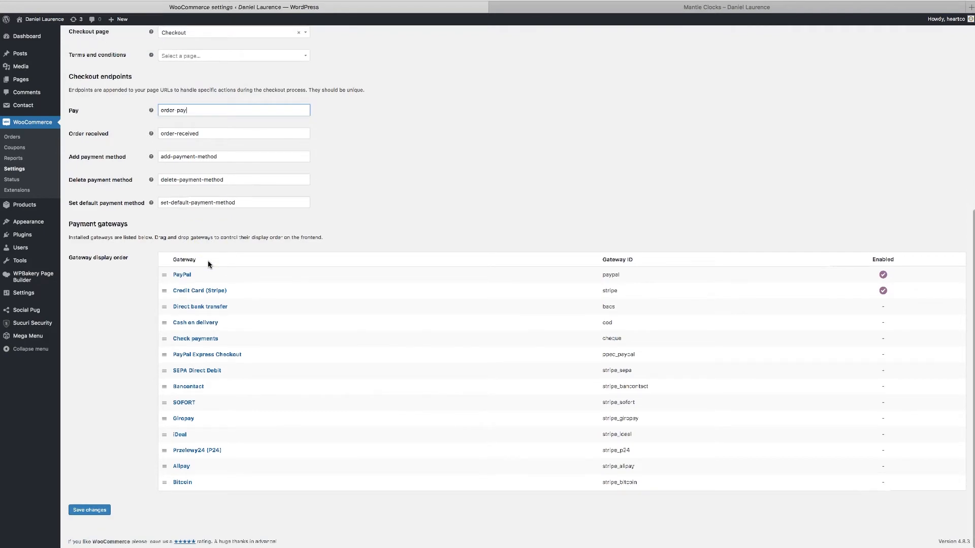
Step: Open the accounts settings and the email settings, and review the list of email notifications with their recipients
scroll(208, 260, up, 12)
click(227, 44)
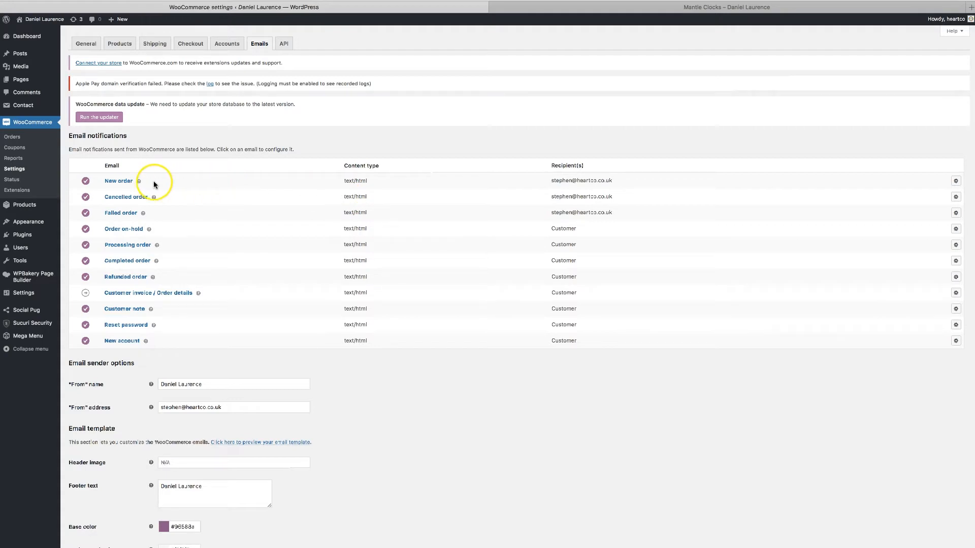
scroll(140, 294, down, 1)
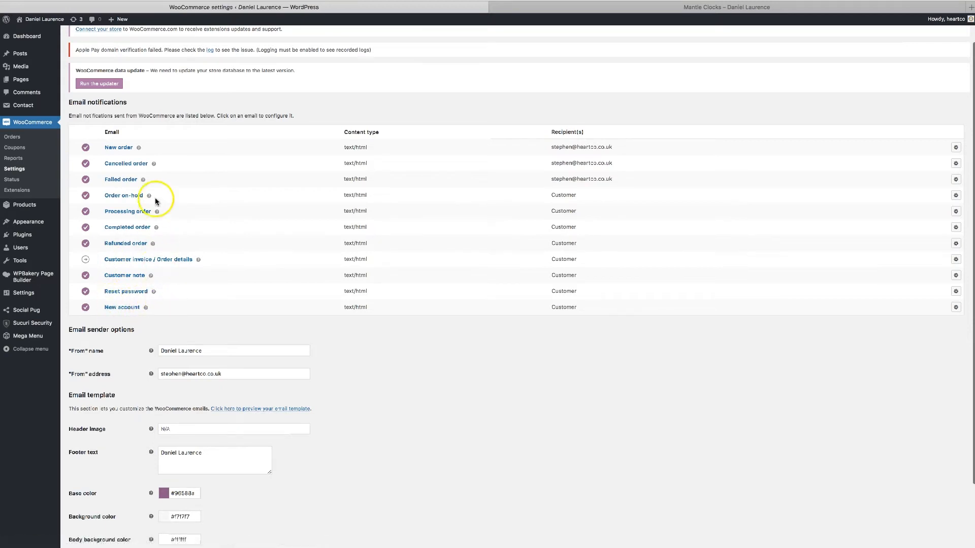
click(118, 197)
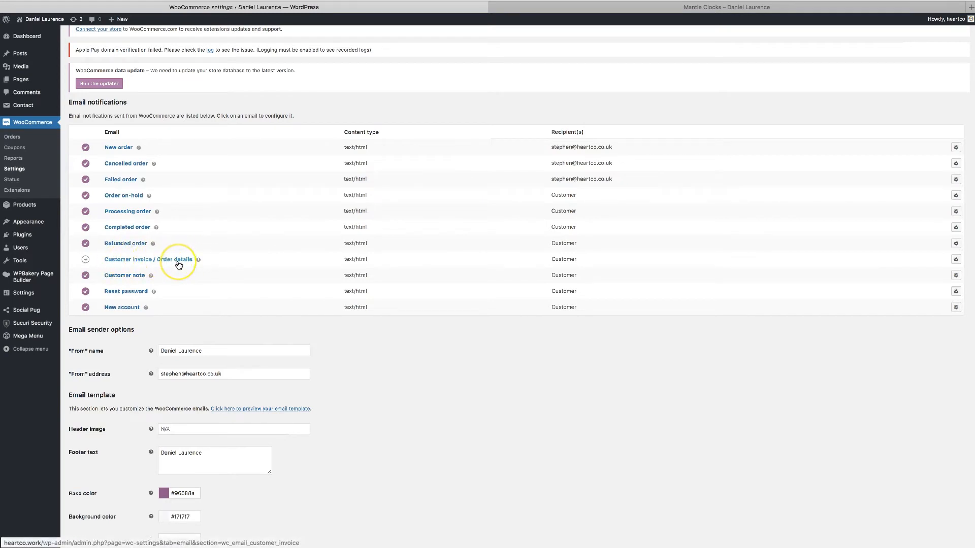
click(220, 262)
click(166, 288)
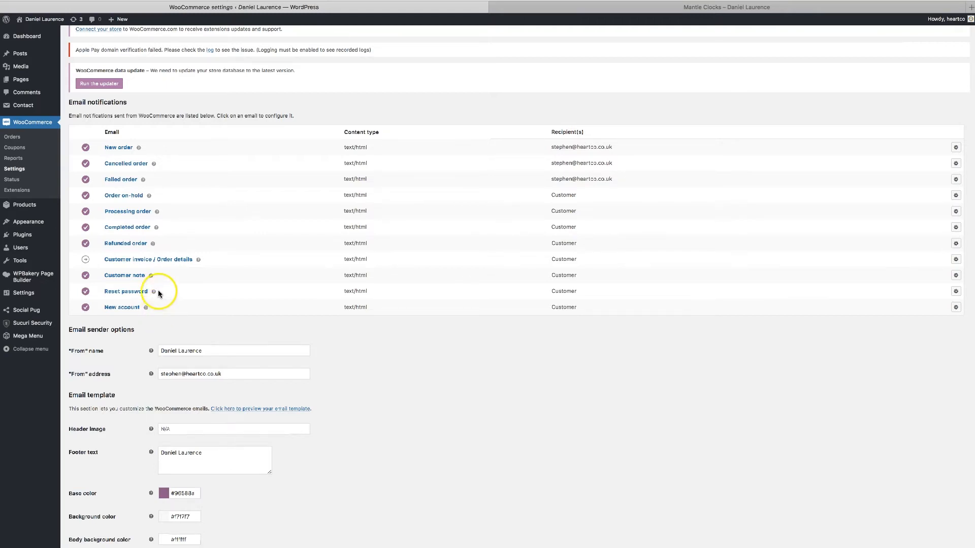
scroll(162, 282, up, 2)
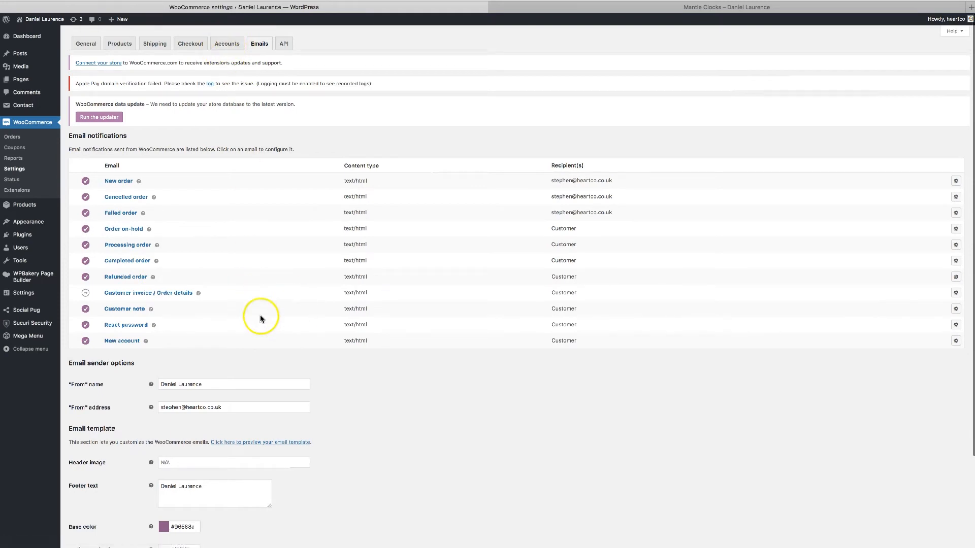
click(958, 311)
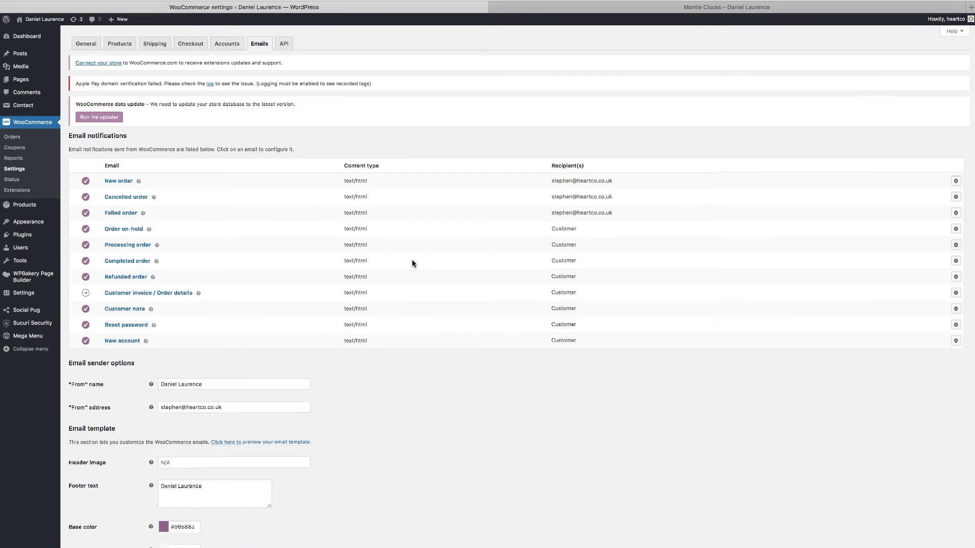
Step: Examine the email sender options and the email template's header image, footer text and colour settings
scroll(402, 487, down, 4)
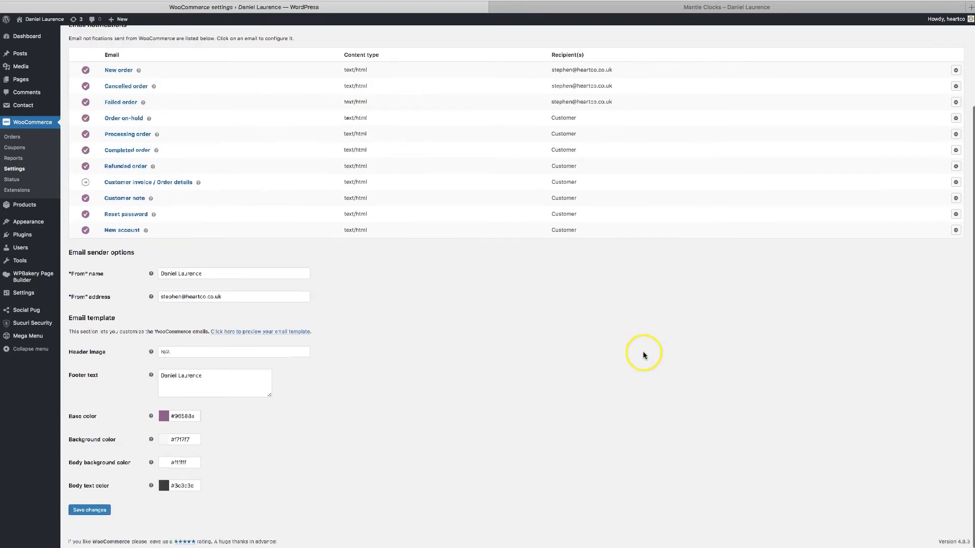
scroll(573, 338, up, 3)
scroll(573, 338, down, 3)
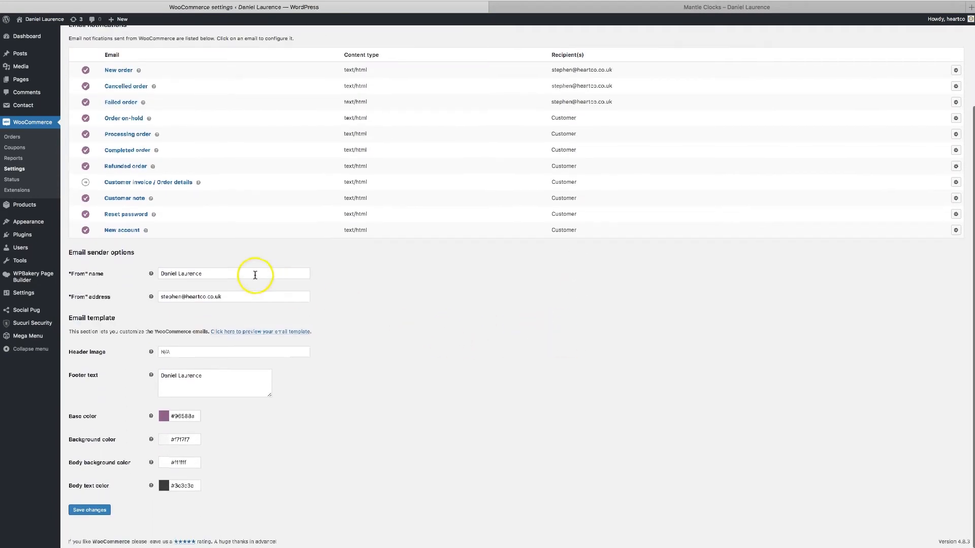
click(201, 353)
click(215, 378)
Step: Open the API settings and look at the REST API option and the webhooks section
scroll(201, 496, up, 3)
click(285, 44)
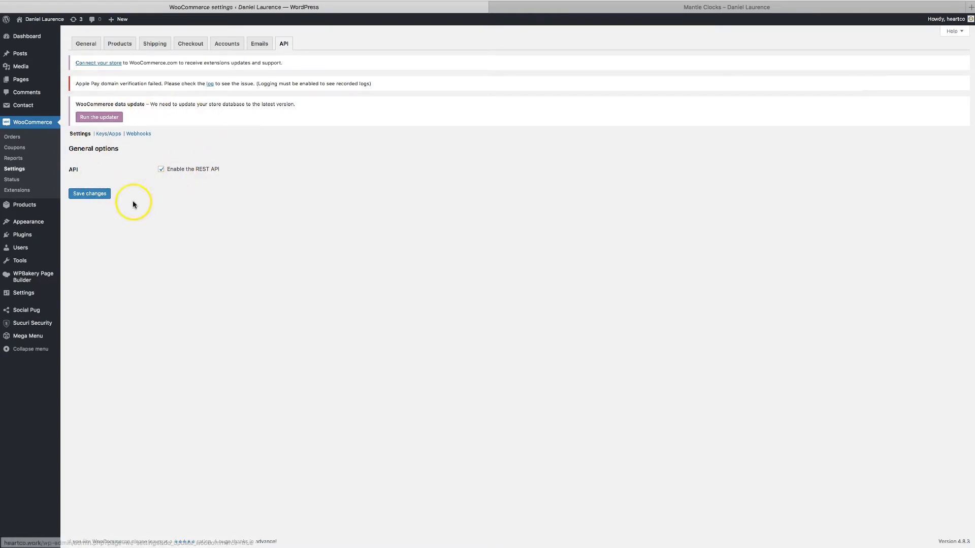
click(142, 137)
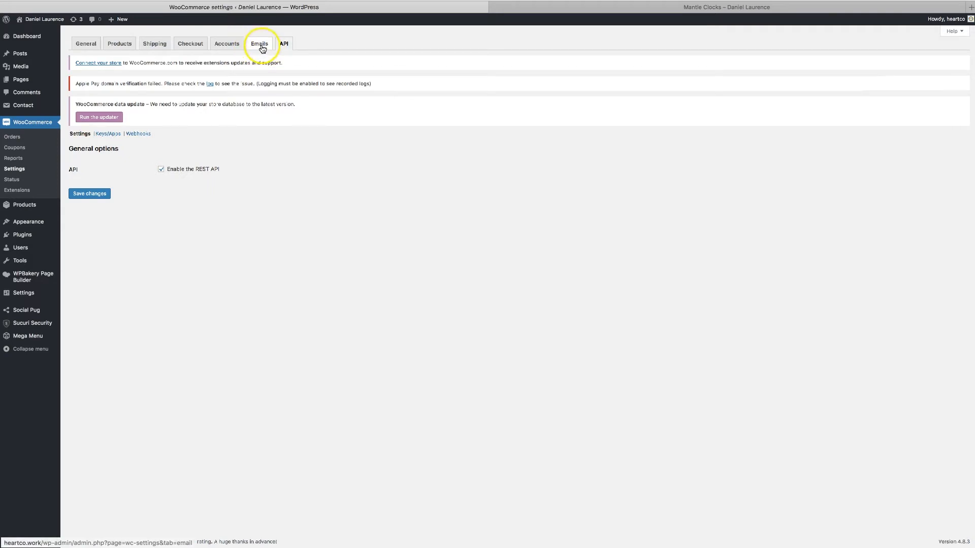
Step: Open the shipping settings and add a shipping zone named Europe that covers the Europe region
click(155, 45)
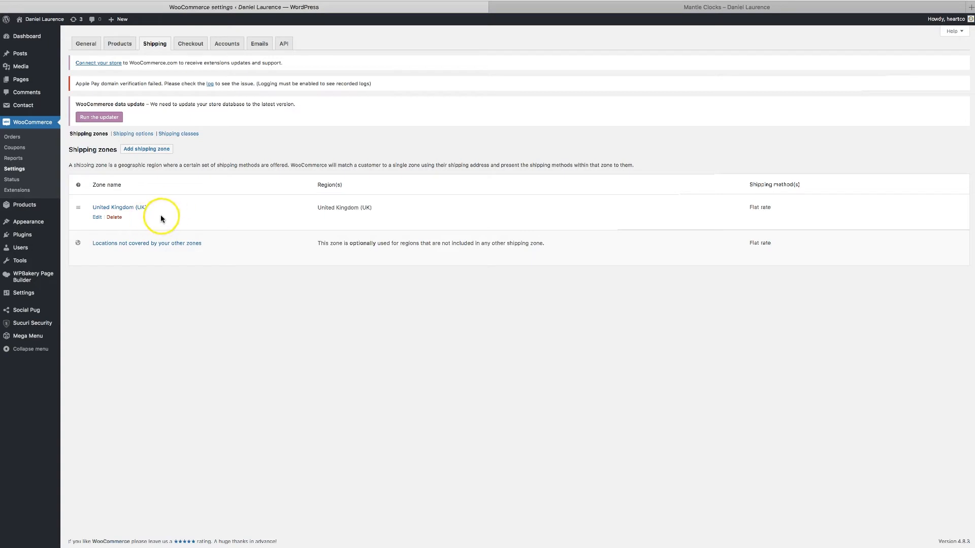
click(221, 255)
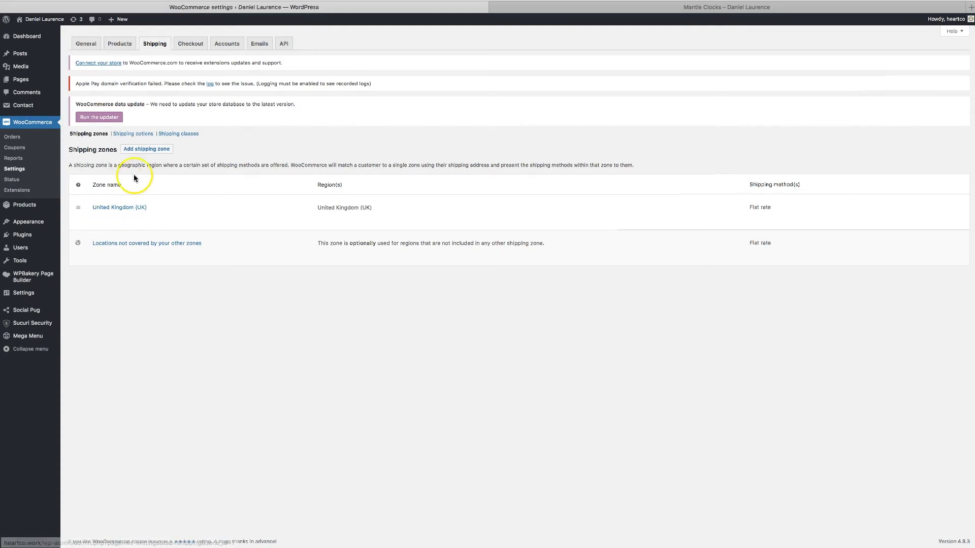
click(146, 149)
click(246, 168)
text(Europe)
click(218, 196)
text(Europe)
key(Return)
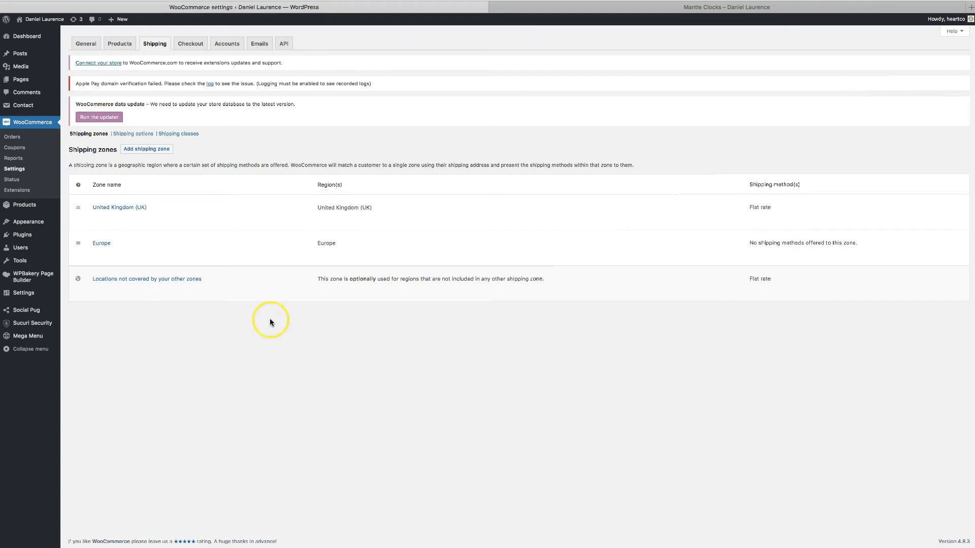
Step: Open the United Kingdom (UK) shipping zone and add Free shipping as a second shipping method
mouse_move(60, 207)
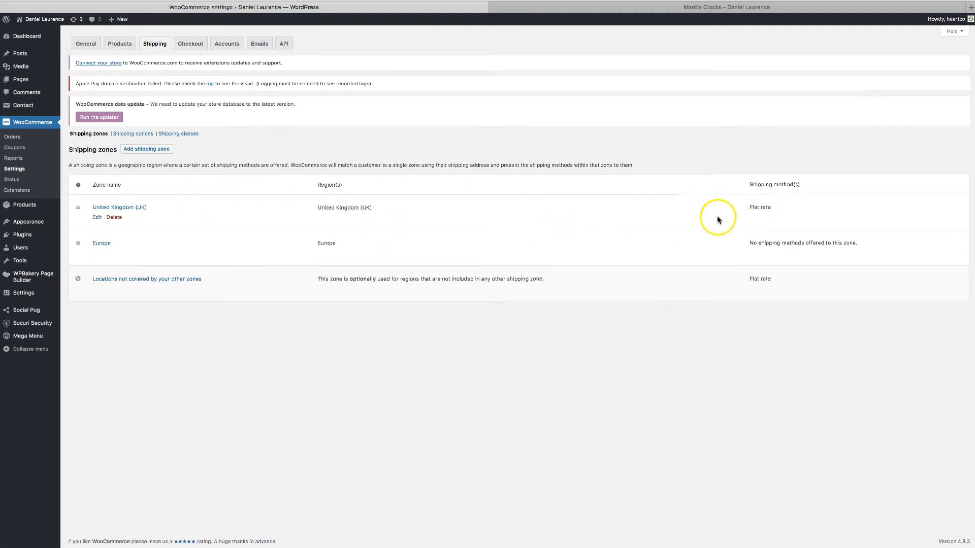
triple_click(754, 204)
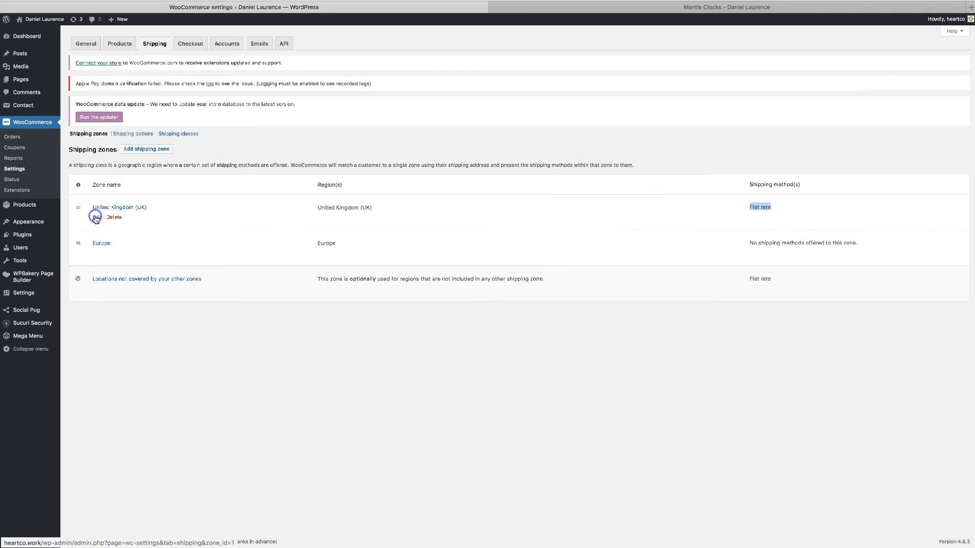
click(364, 224)
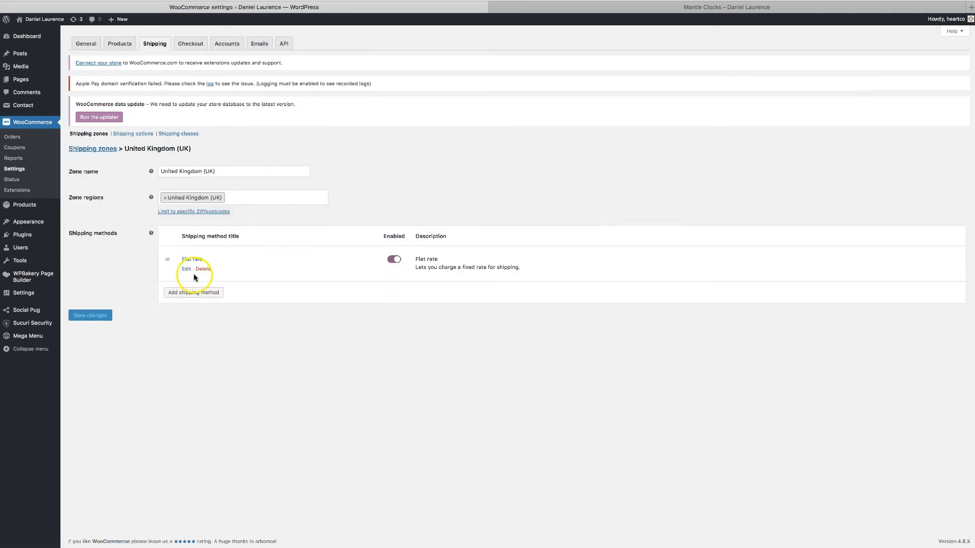
click(188, 293)
click(208, 292)
click(474, 286)
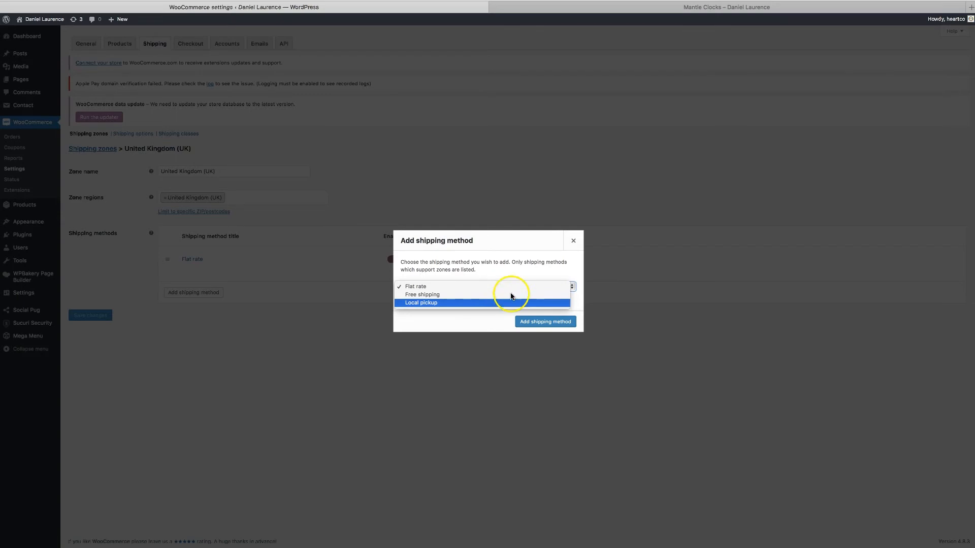
click(574, 241)
click(481, 287)
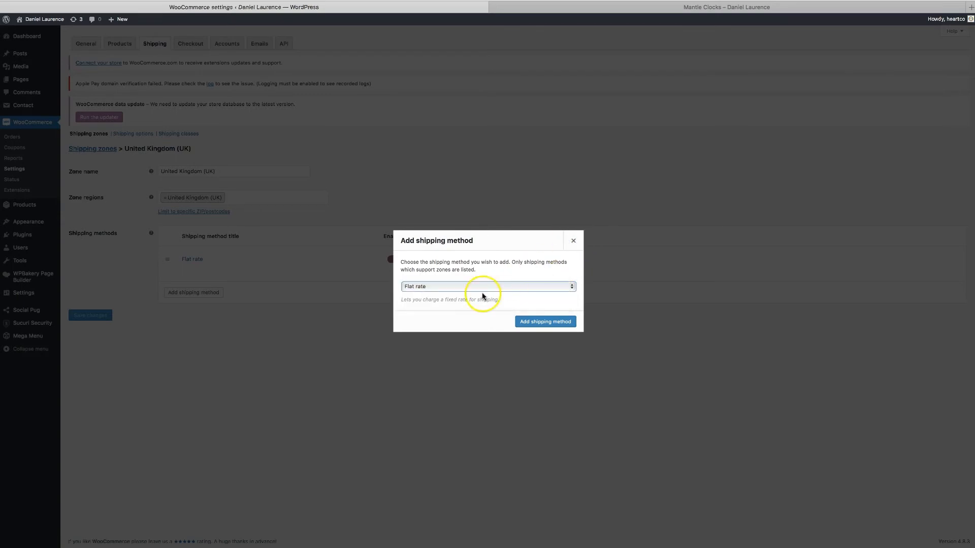
click(479, 296)
click(542, 320)
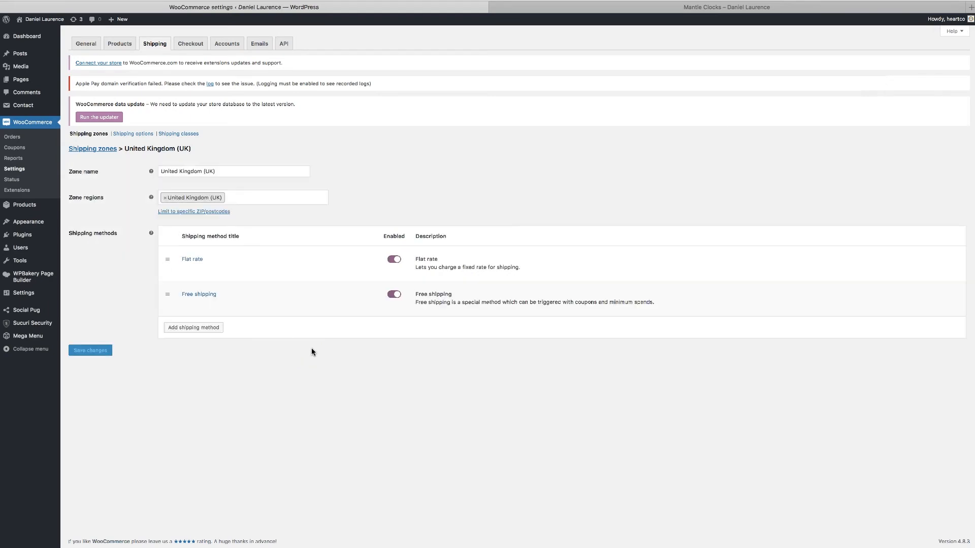
click(258, 306)
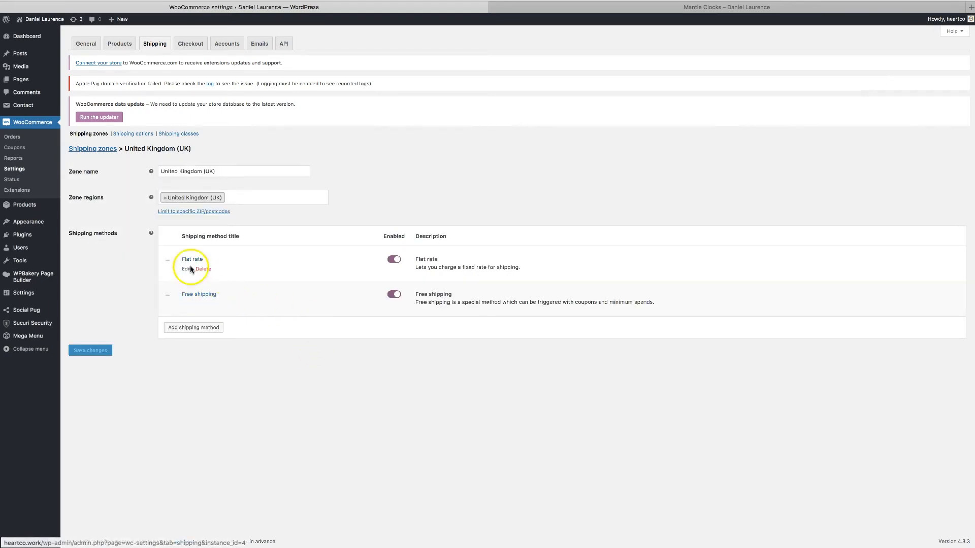
Step: Edit the Flat rate method, naming it UK Shipping and setting its cost to 1.10
click(186, 269)
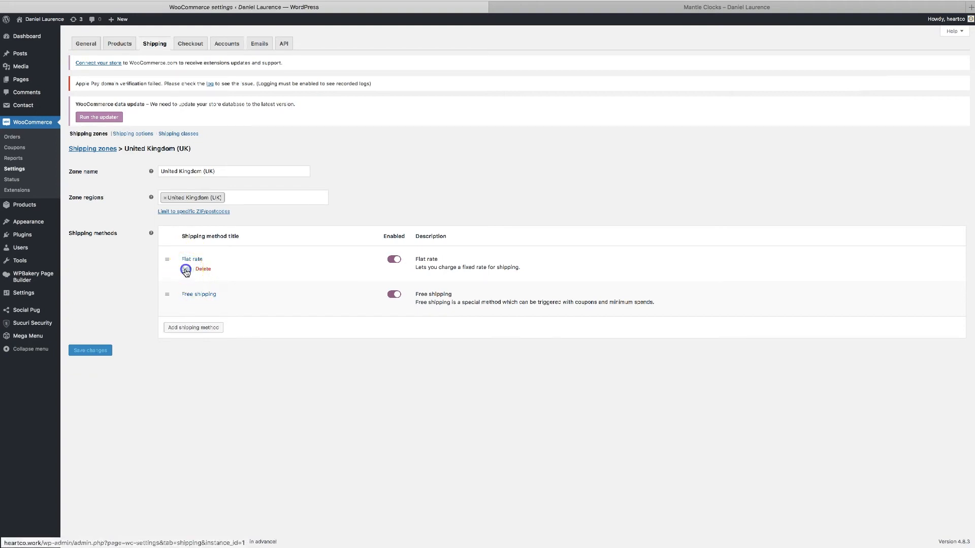
mouse_move(343, 197)
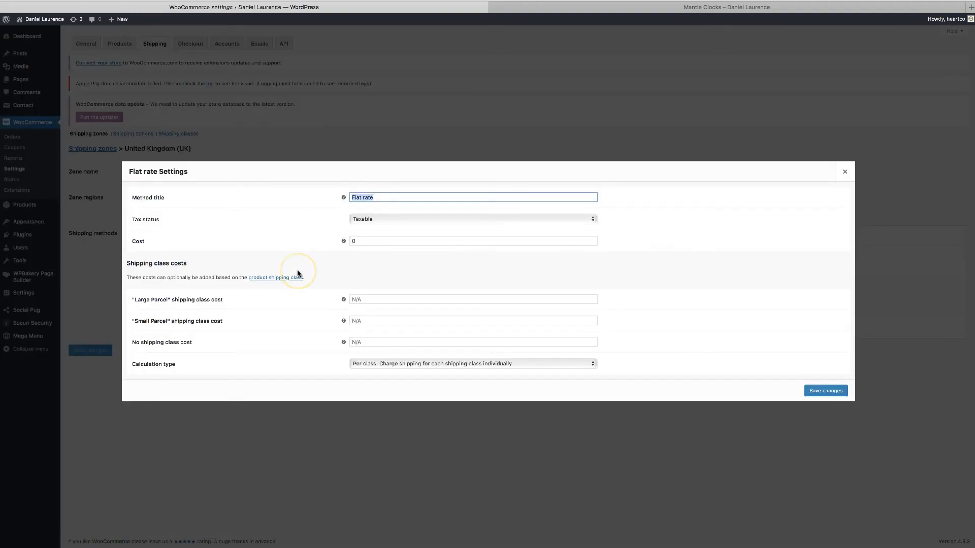
text(UK Shipping)
key(Tab)
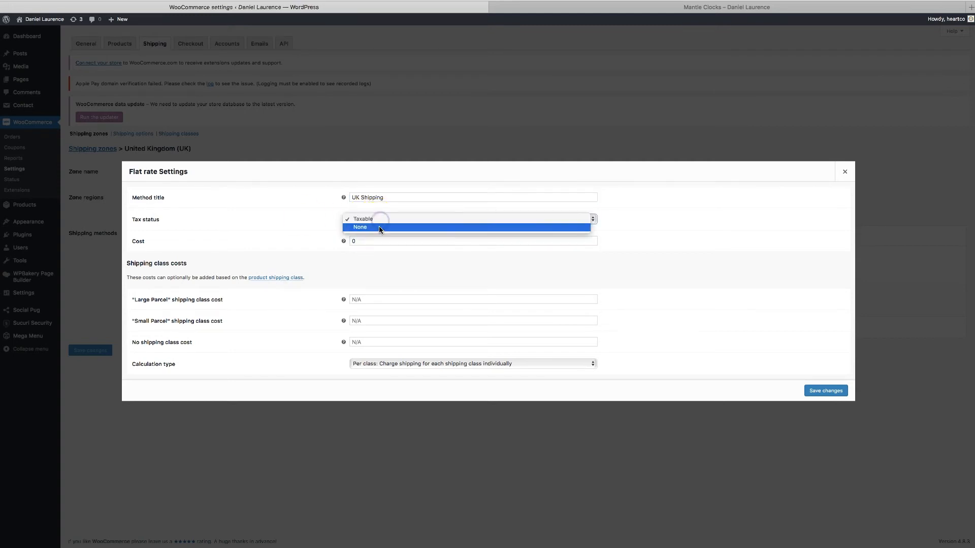
click(380, 219)
double_click(354, 241)
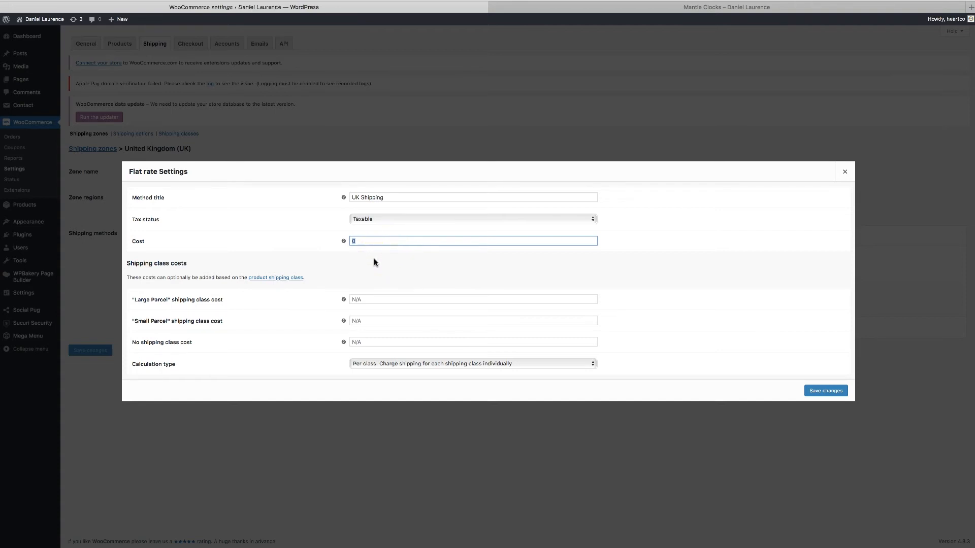
text(.10)
click(373, 283)
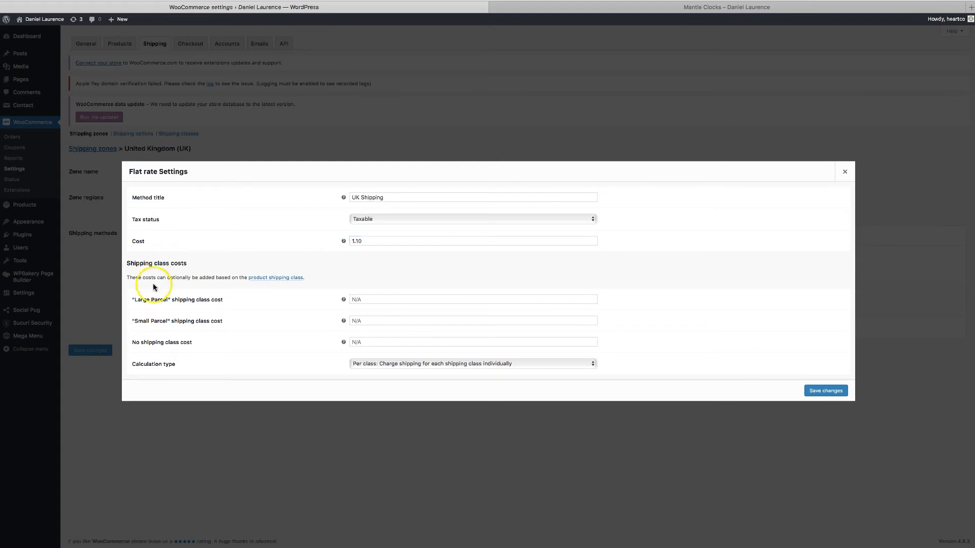
Step: Set the Large Parcel shipping class cost to 5.00 and the Small Parcel shipping class cost to 1.00
click(369, 299)
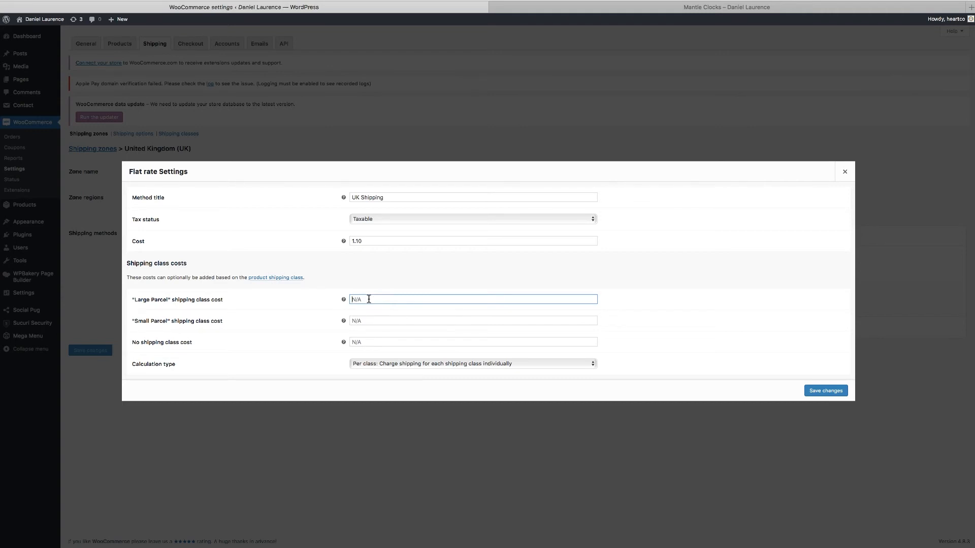
text(5.00)
click(367, 323)
text(1.00)
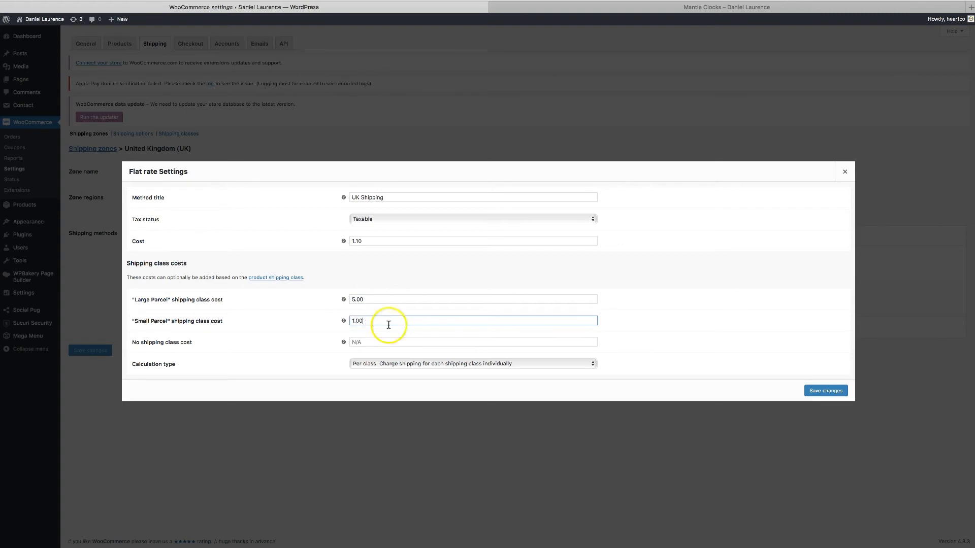
click(151, 300)
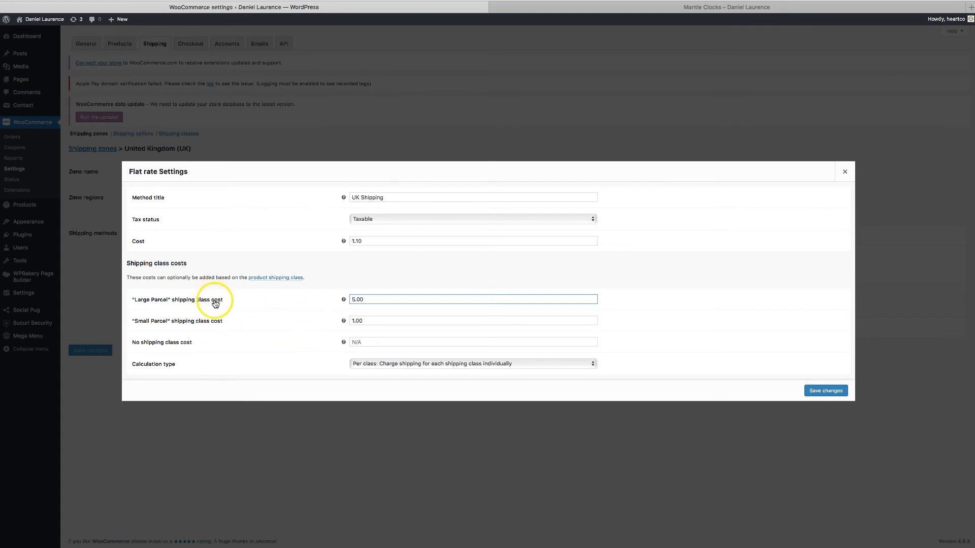
click(361, 300)
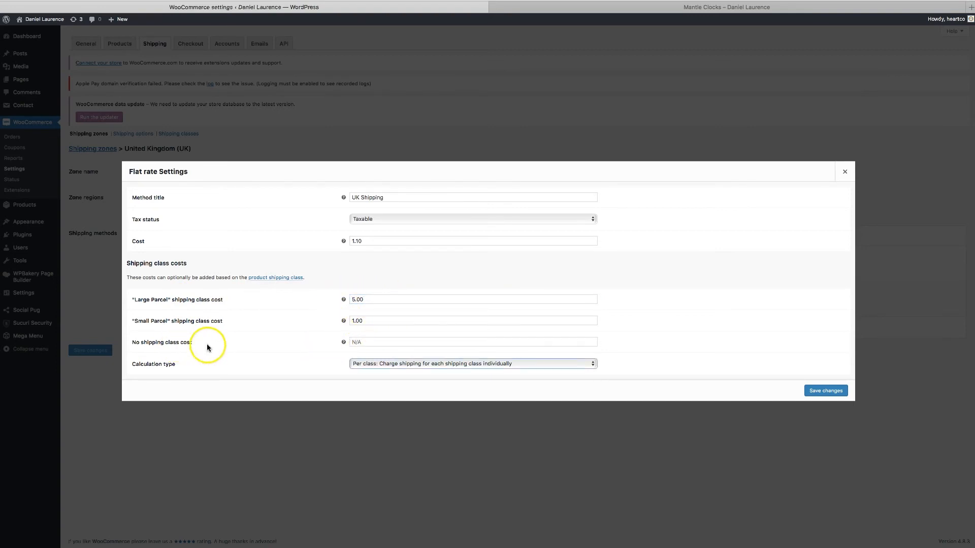
Step: Set the flat rate's calculation type to charge per order for the most expensive shipping class, and save the method
click(390, 342)
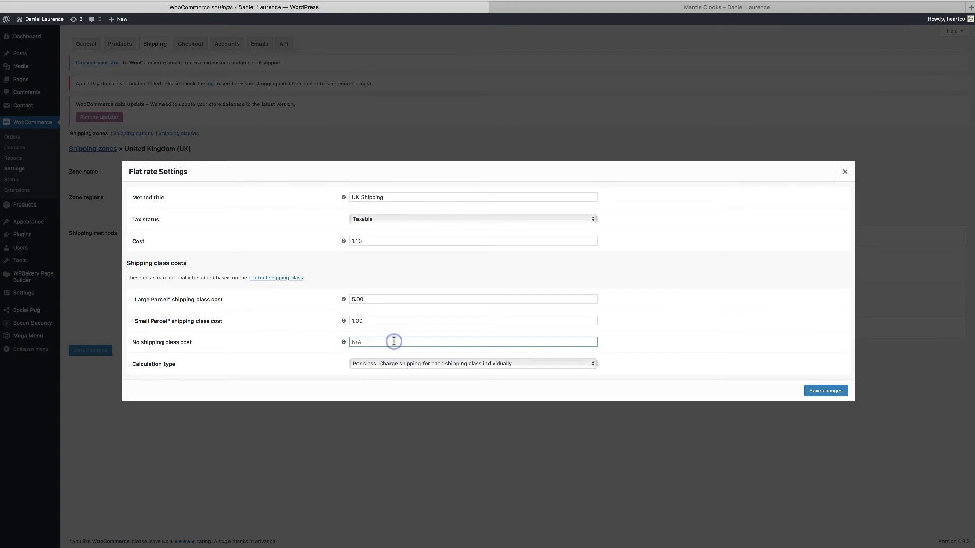
click(356, 364)
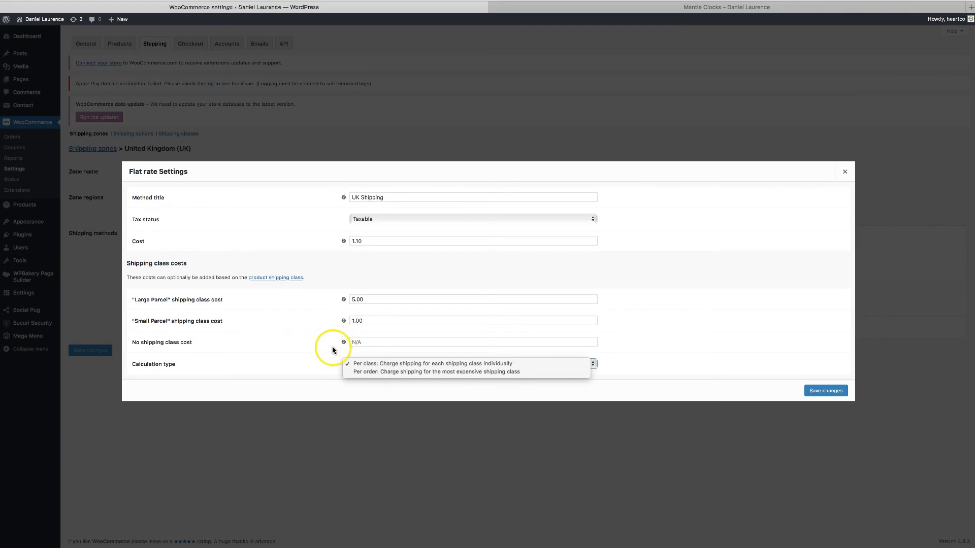
click(386, 371)
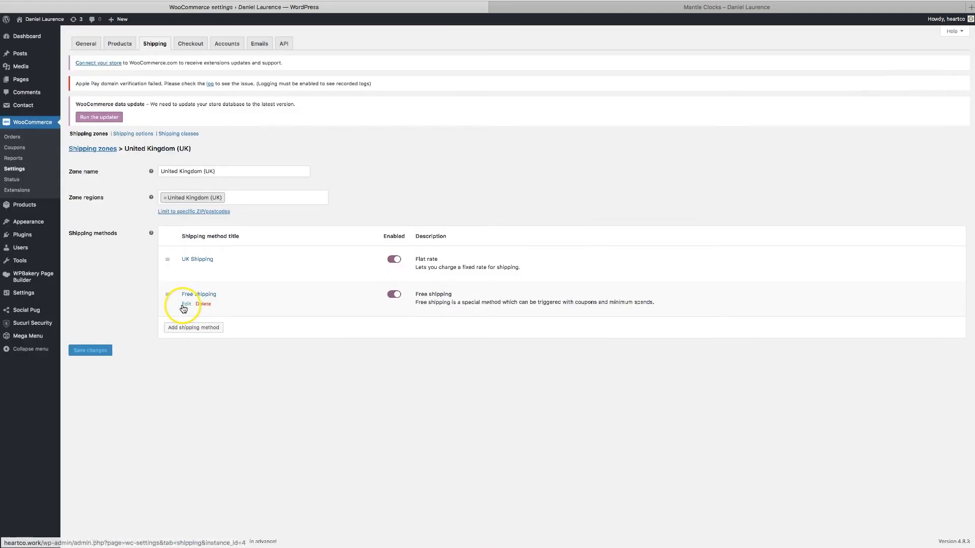
Step: Open the Free shipping method's settings and try making it require a minimum order amount
click(174, 305)
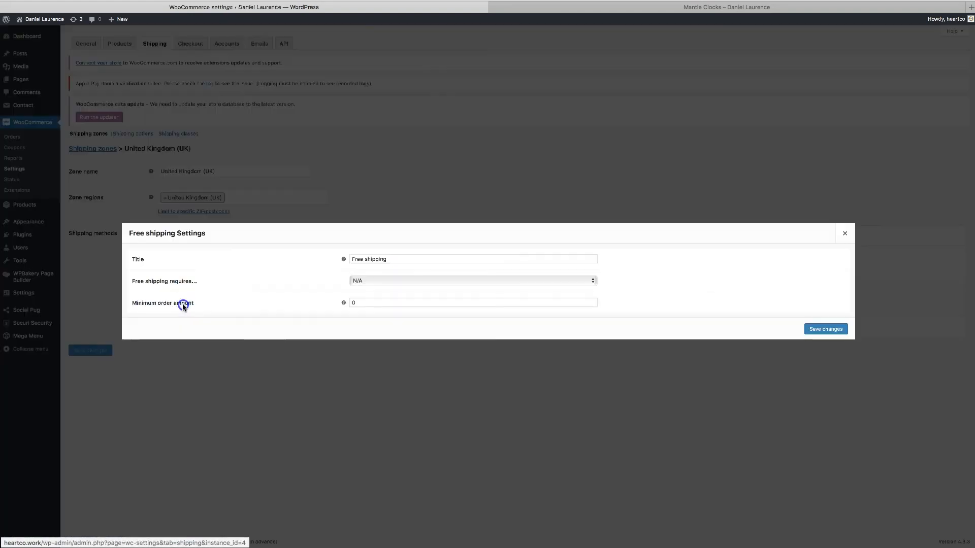
click(370, 287)
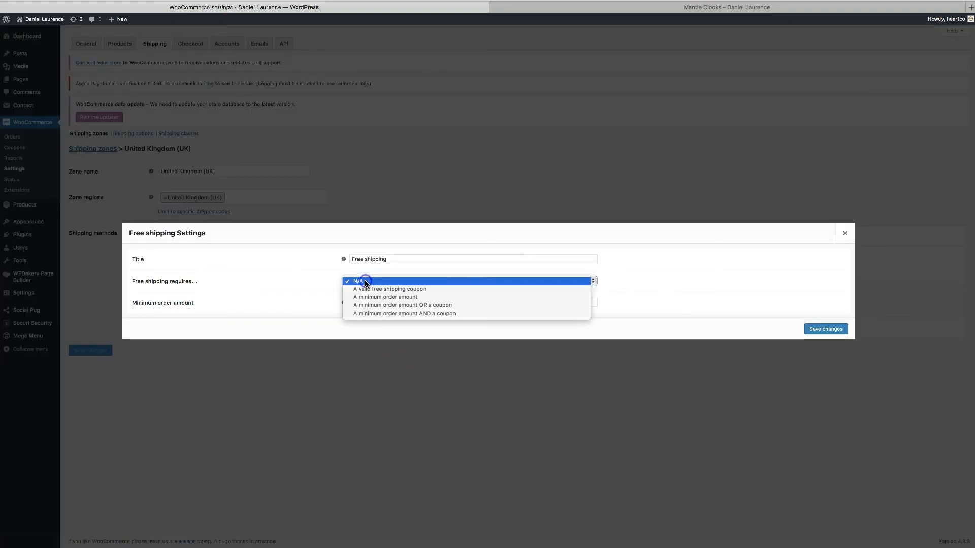
click(263, 260)
click(449, 281)
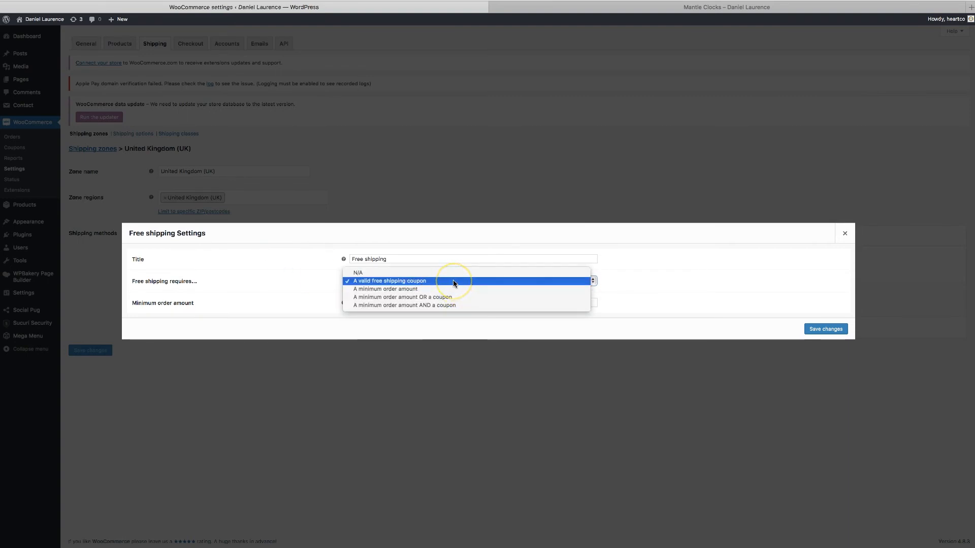
click(444, 289)
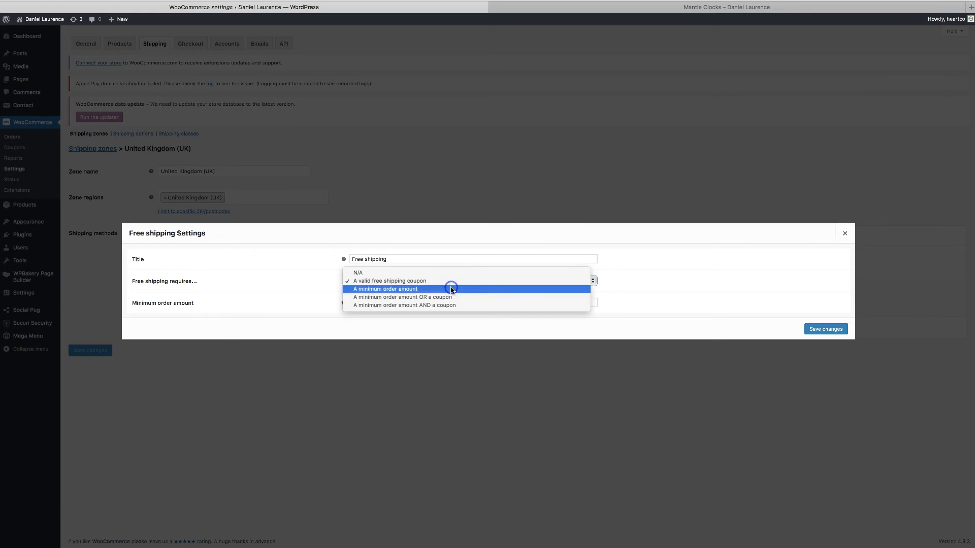
click(440, 281)
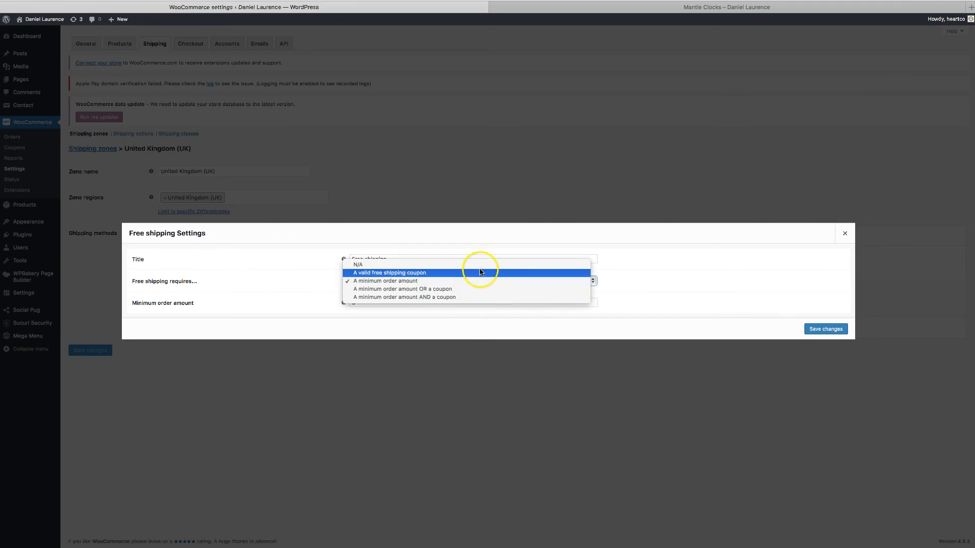
click(480, 327)
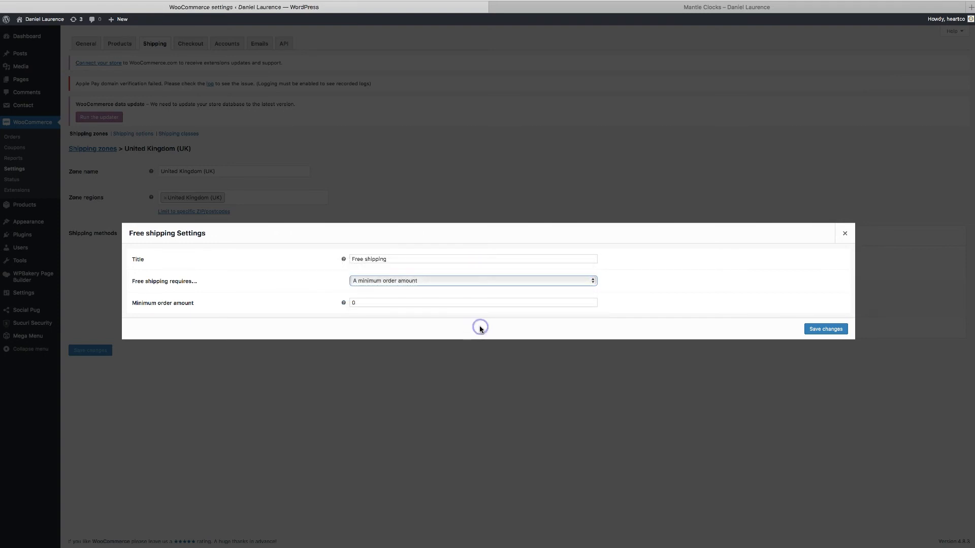
click(409, 301)
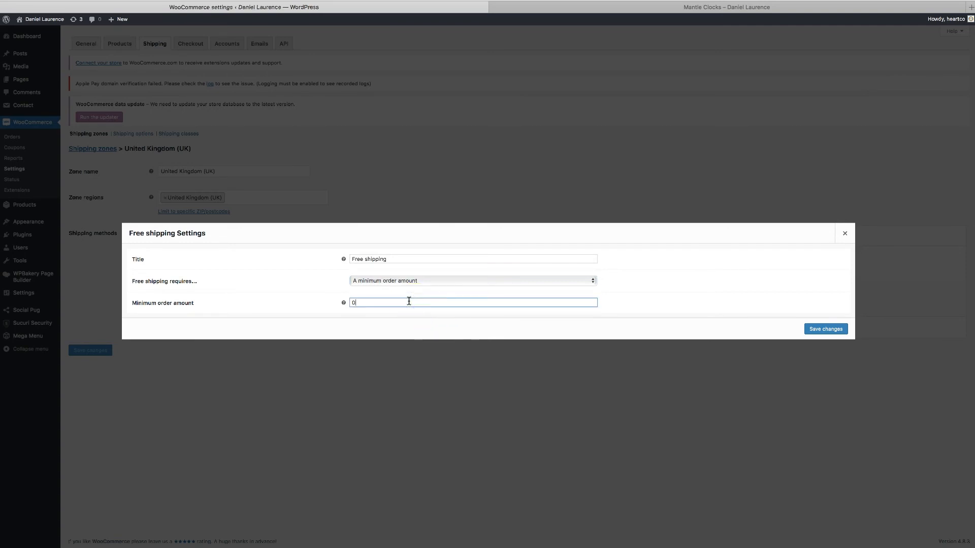
click(378, 305)
Step: Try requiring a valid free shipping coupon instead, and close the Free shipping settings without saving
click(395, 280)
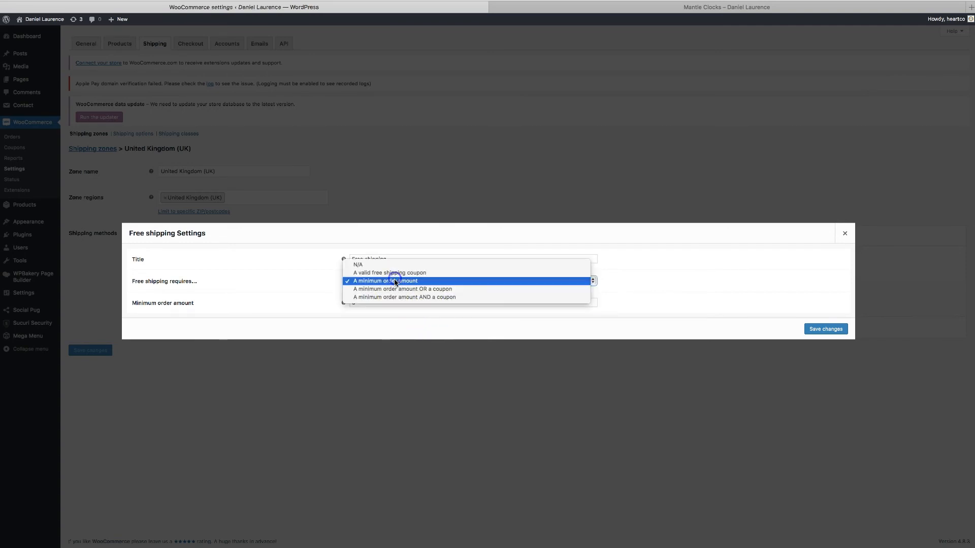
click(394, 279)
click(386, 282)
click(387, 274)
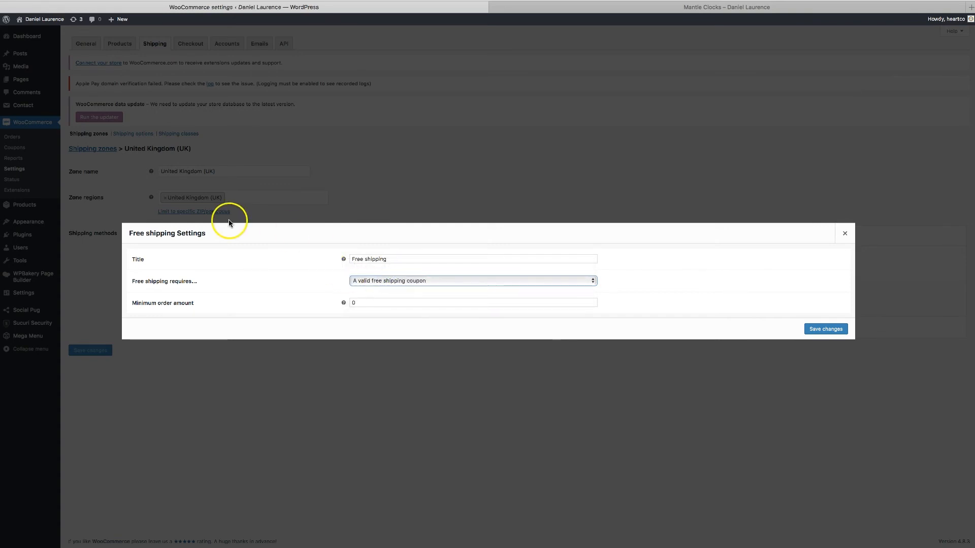
click(844, 233)
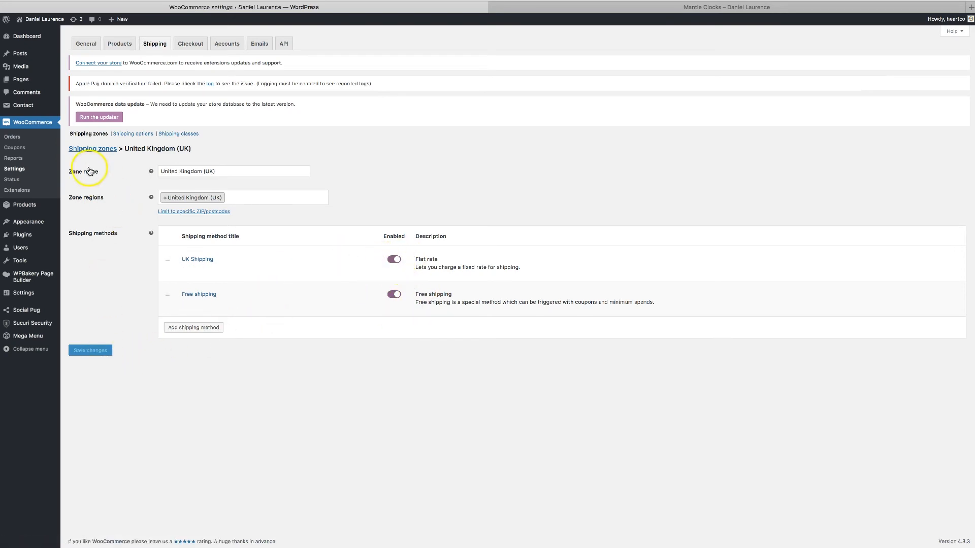
Step: Review the shipping zones list and shipping options, and check the shipping choices shown on the store's checkout page
click(94, 149)
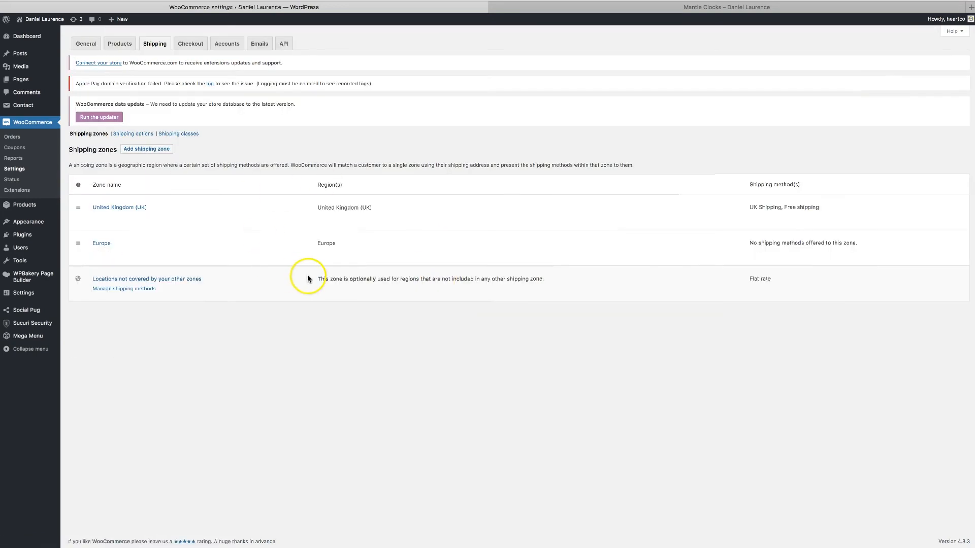
click(135, 134)
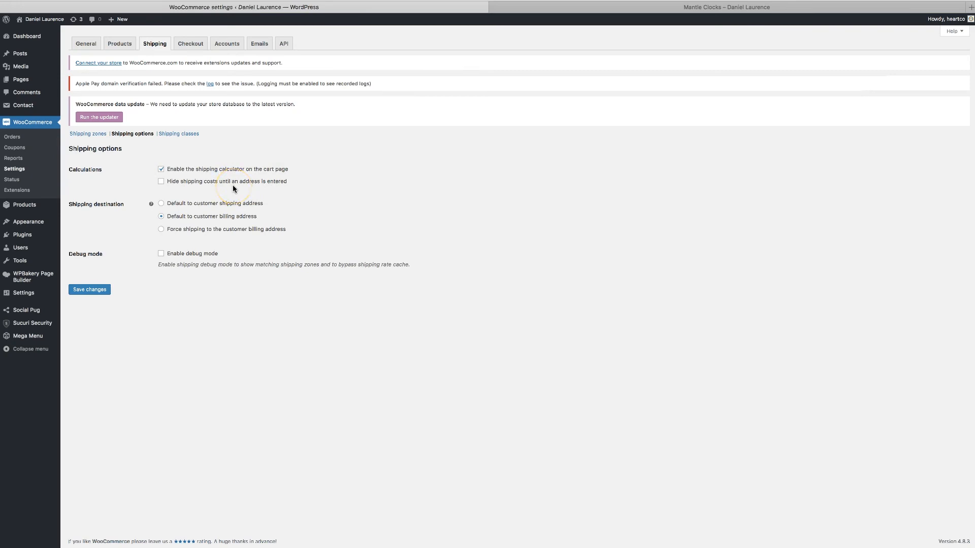
click(587, 8)
scroll(585, 366, down, 2)
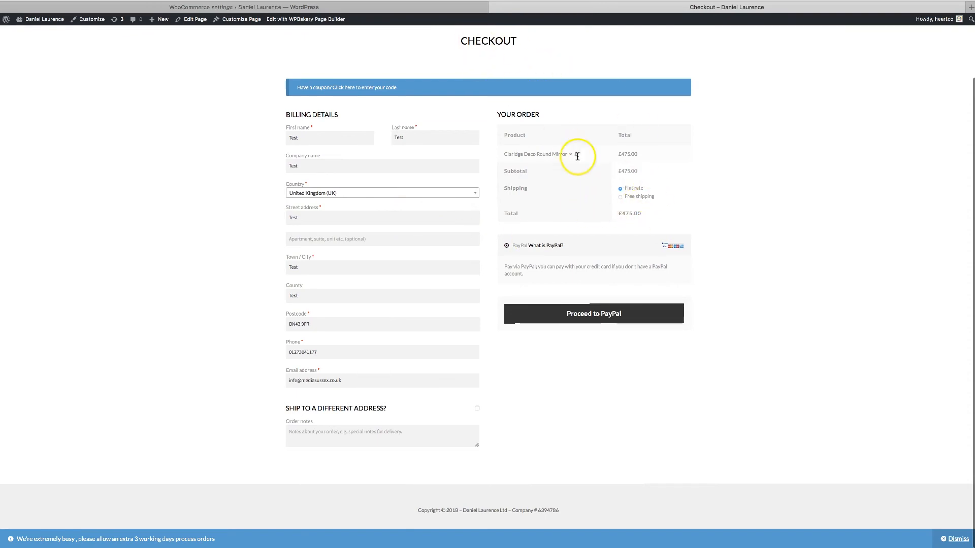
click(355, 9)
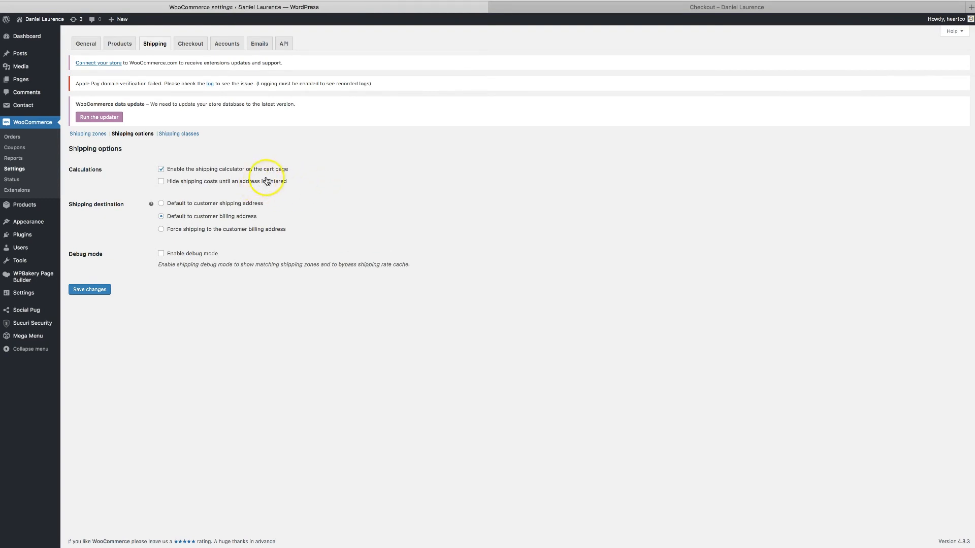
Step: Default the shipping destination to the customer shipping address and save the shipping options
click(212, 182)
click(205, 186)
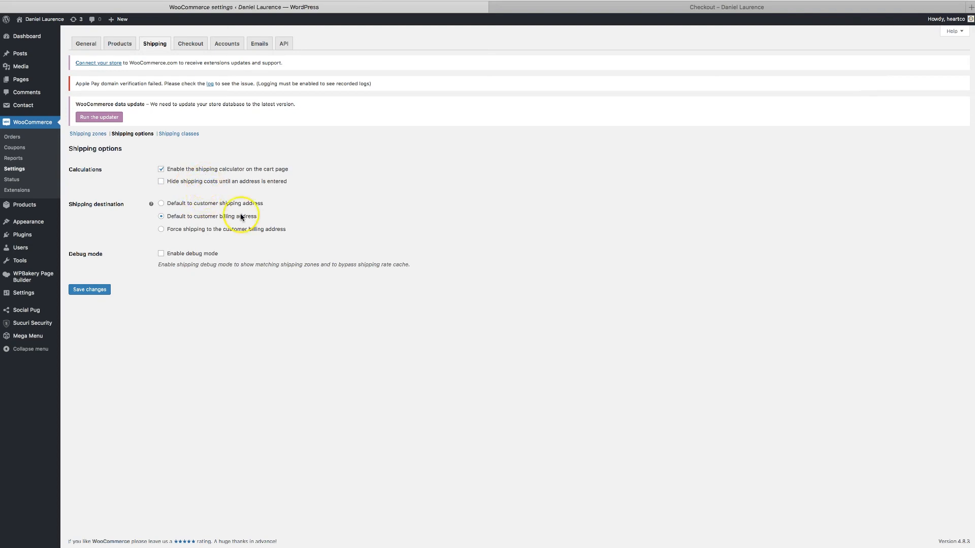
click(220, 204)
click(94, 297)
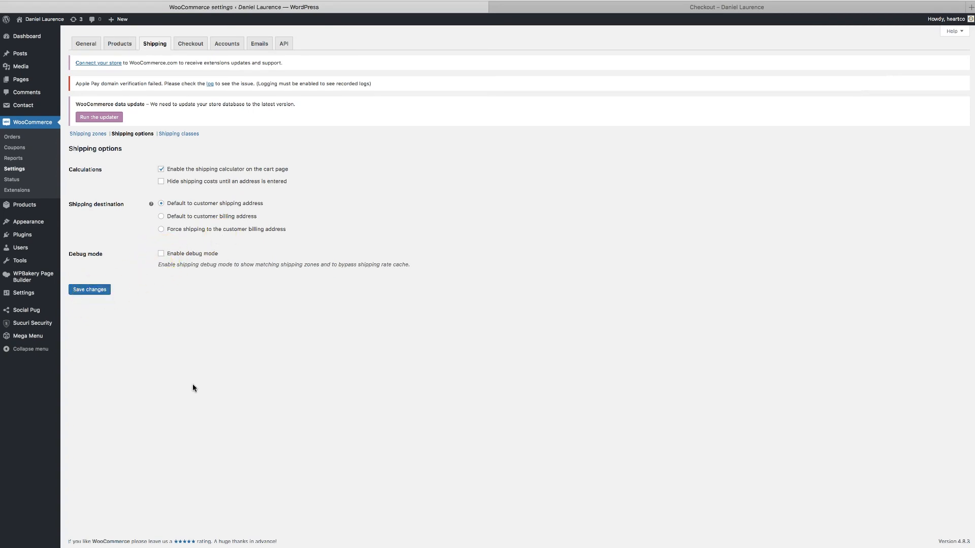
Step: Add a shipping class named Envelope with slug envelope and description Blurb 3, and save the shipping classes
click(176, 135)
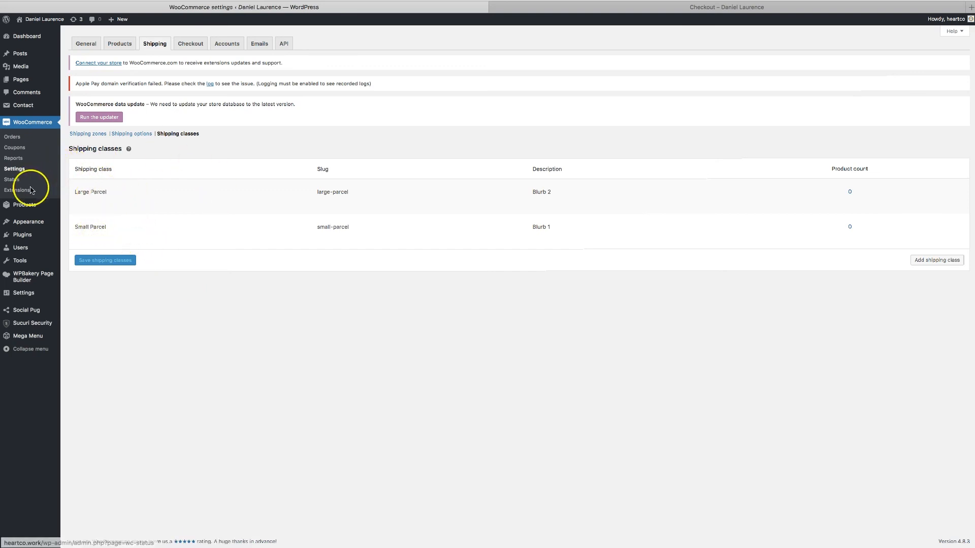
mouse_move(28, 203)
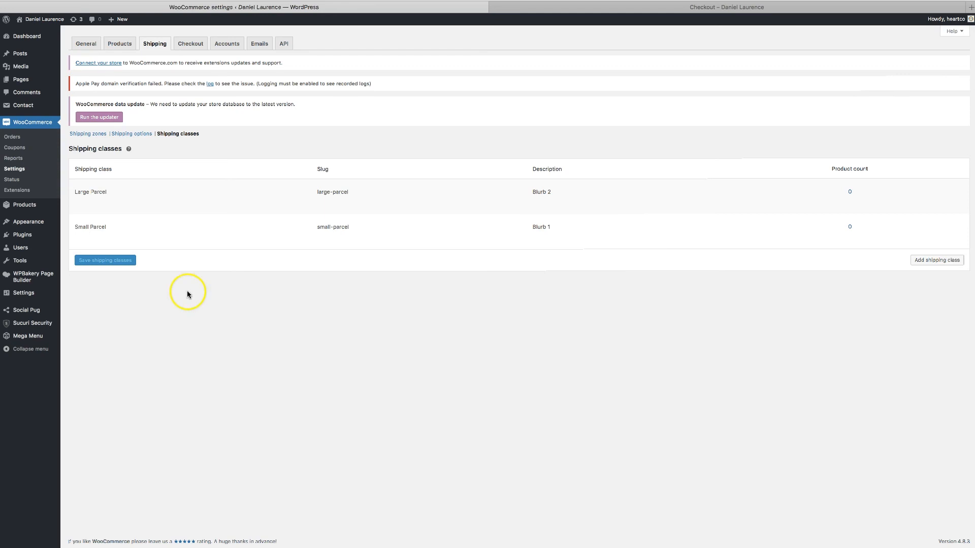
click(947, 260)
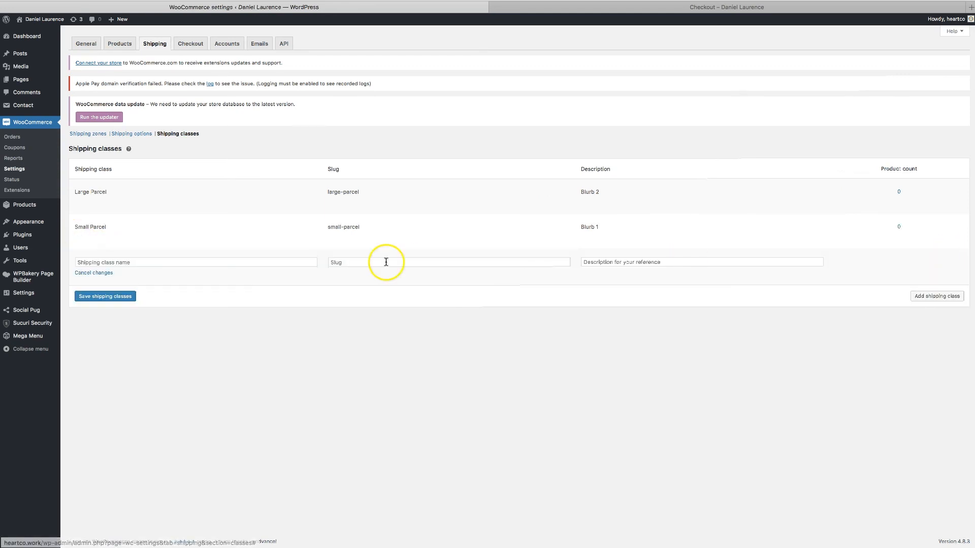
click(184, 262)
text(Envelope)
click(370, 262)
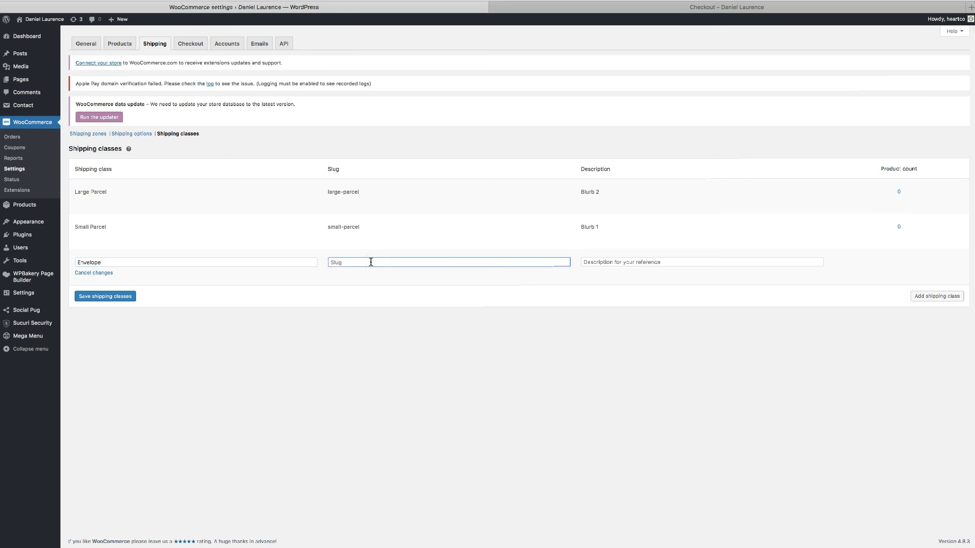
text(envelope)
click(597, 261)
text(B)
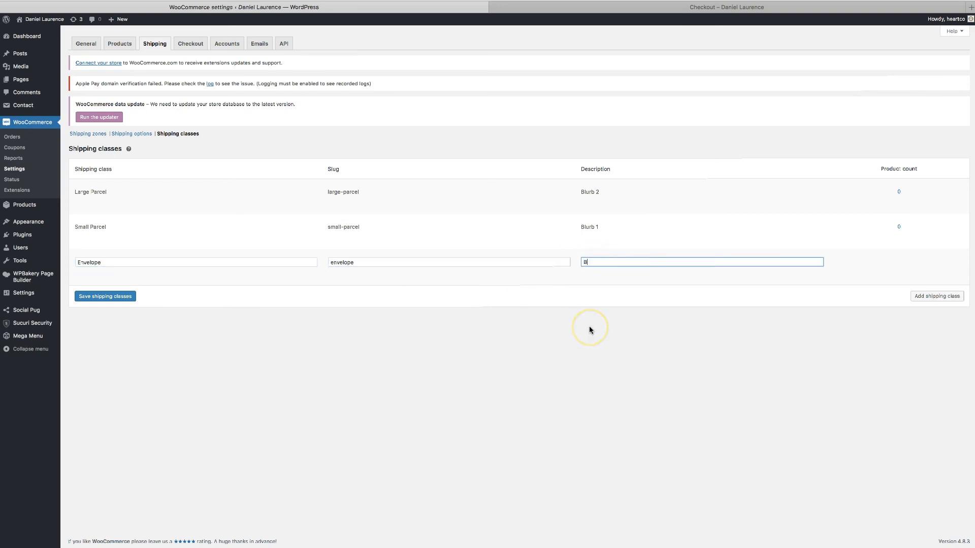
text(lurb 3)
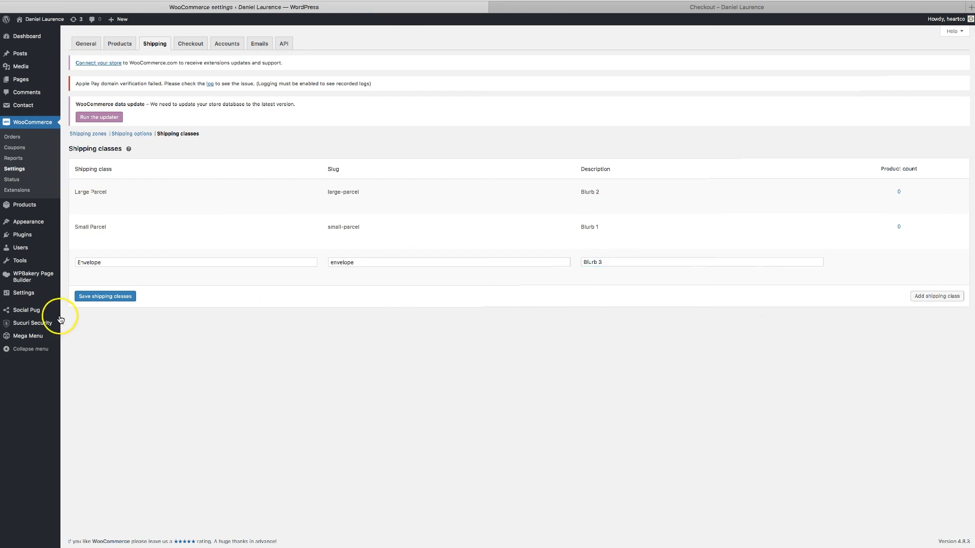
click(109, 296)
Step: Add another shipping class named Large Envelope and save the shipping classes
click(924, 297)
click(98, 297)
text(Large Envelope)
click(82, 330)
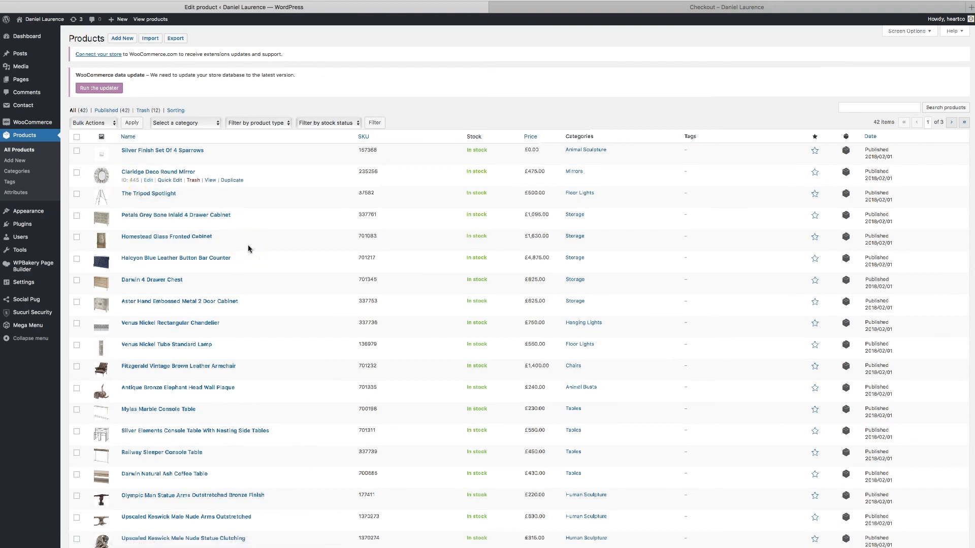
Step: Open the Claridge Deco Round Mirror product's shipping data and review the available shipping classes, keeping No shipping class selected
scroll(248, 247, down, 2)
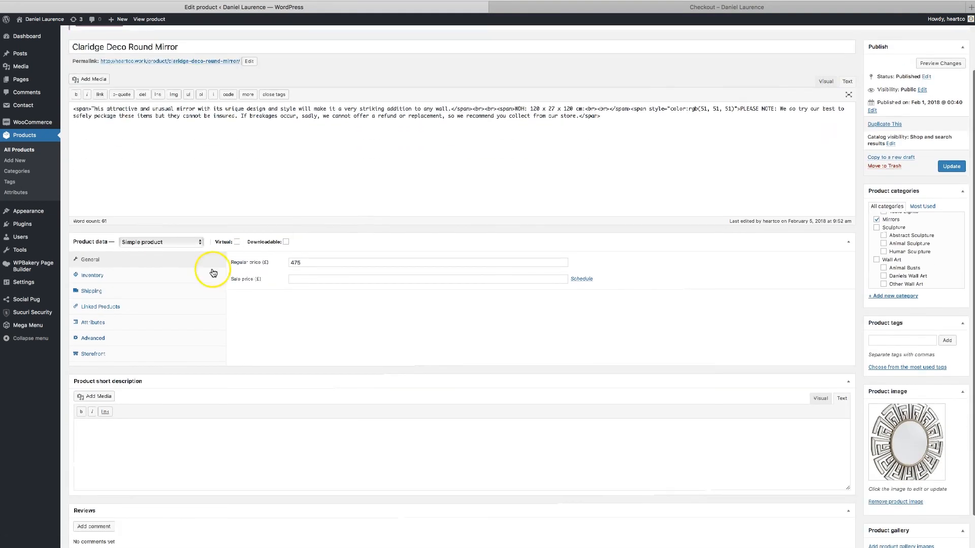
click(120, 291)
click(317, 301)
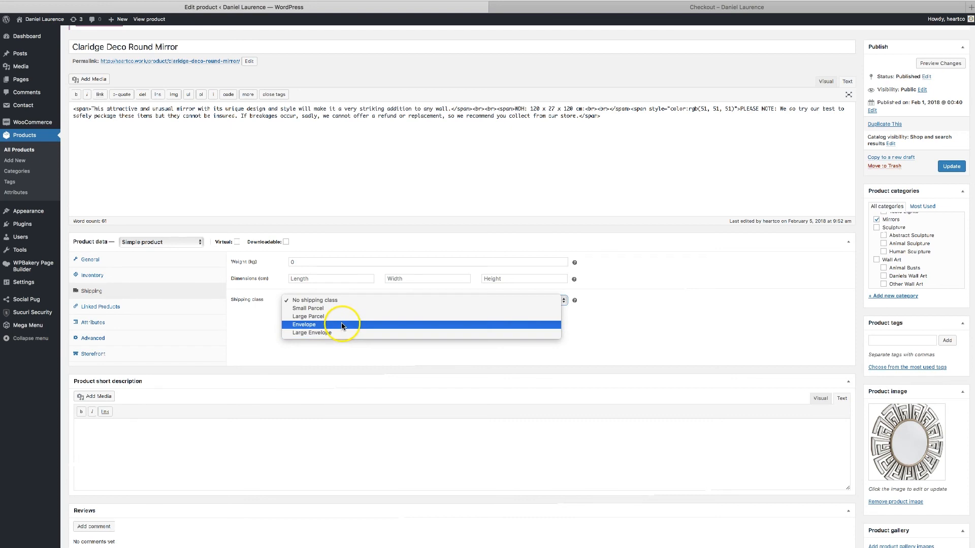
click(344, 300)
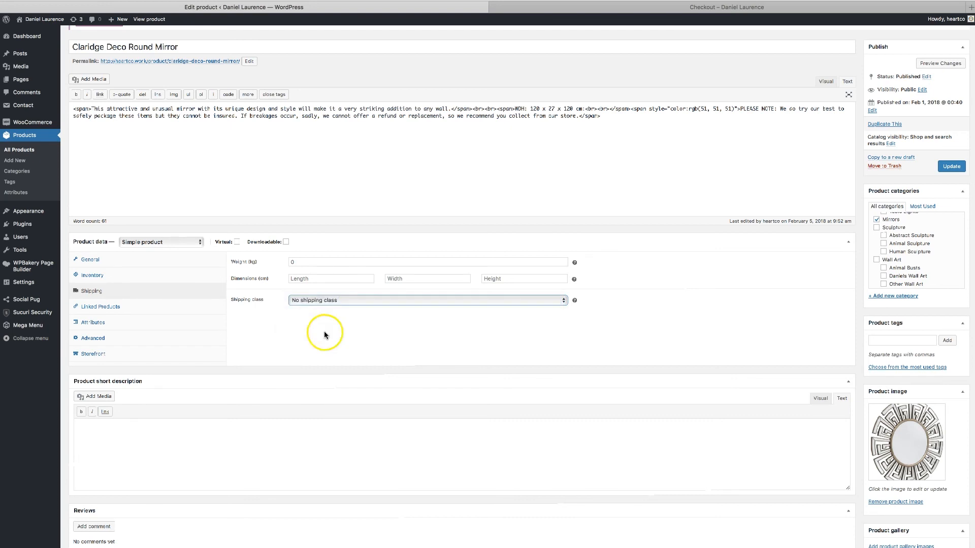
Step: Switch the mirror's product type to Variable product to view its variations settings, and return it to Simple product
click(173, 264)
click(173, 288)
click(126, 361)
click(120, 345)
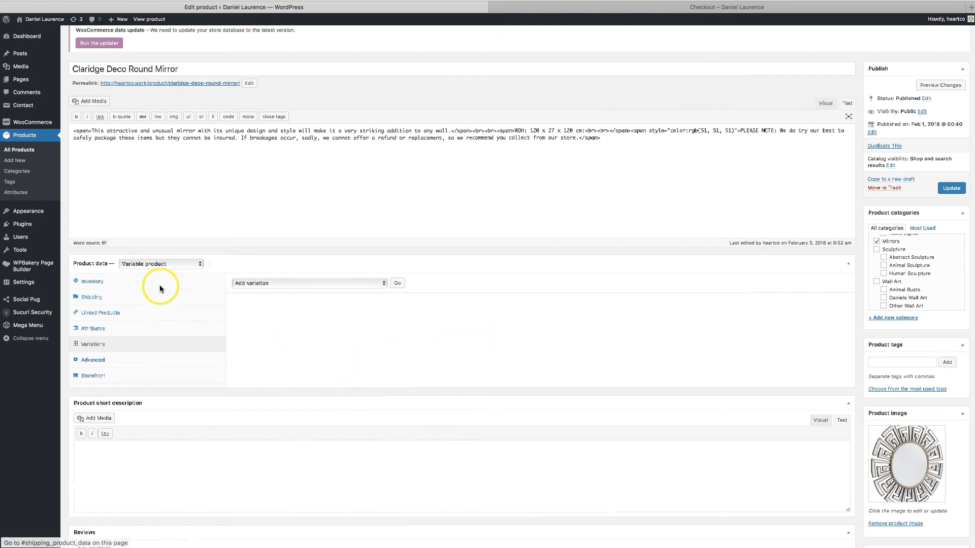
click(155, 263)
click(154, 243)
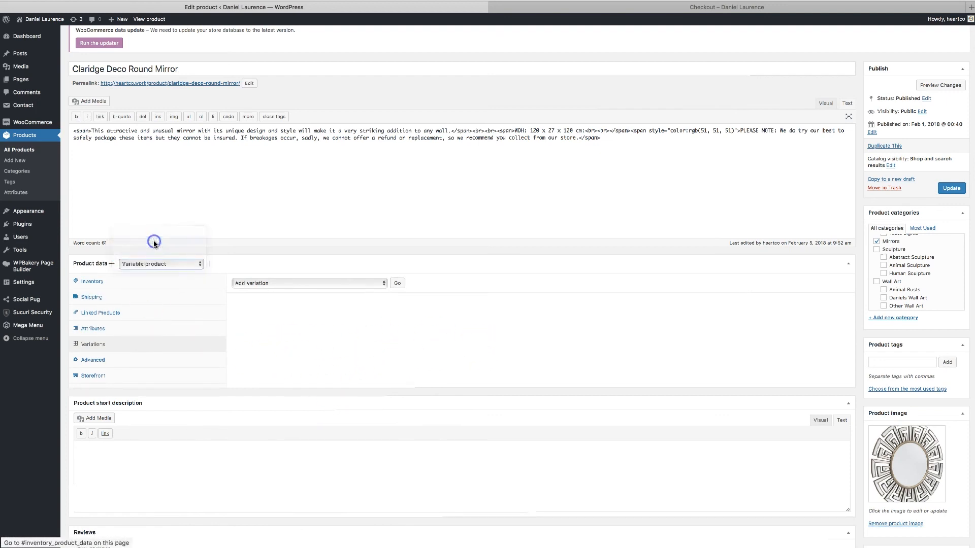
scroll(278, 350, up, 2)
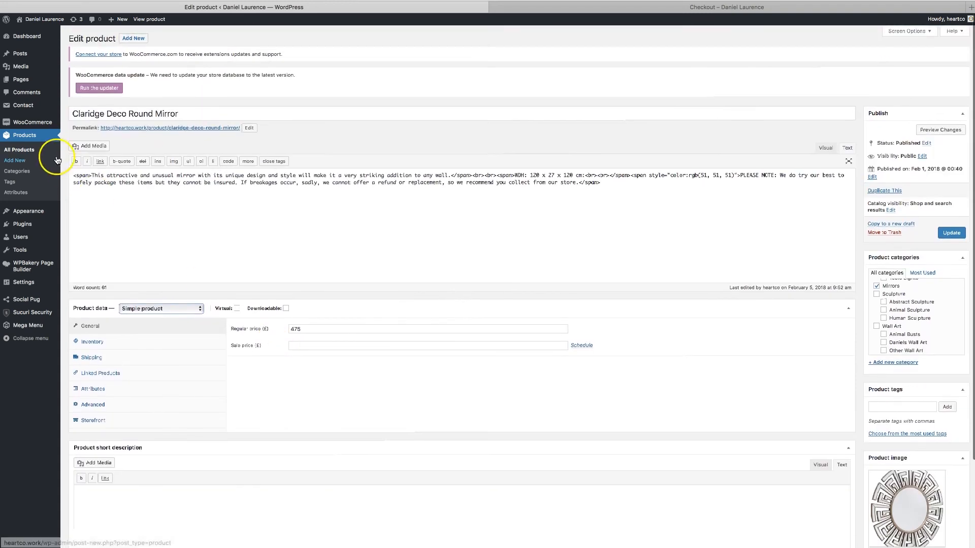
mouse_move(40, 123)
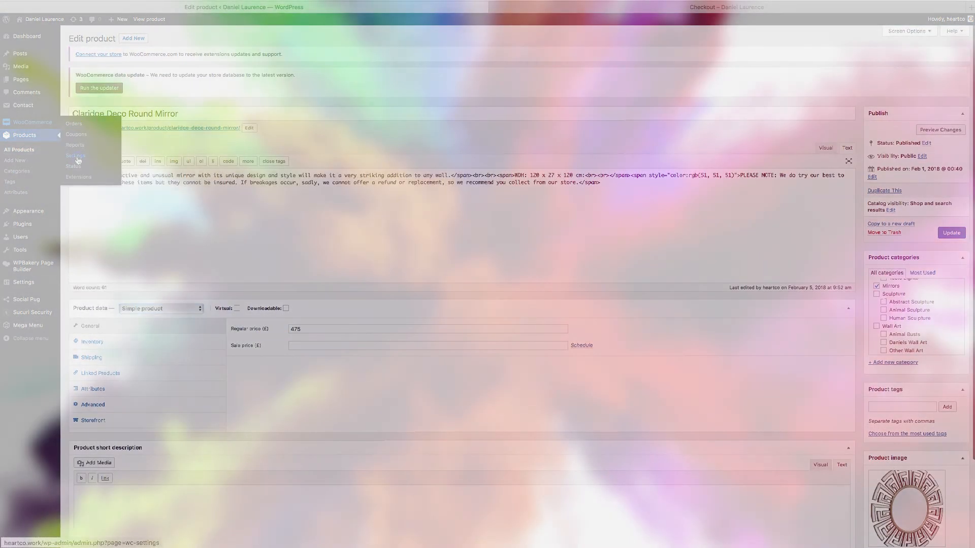